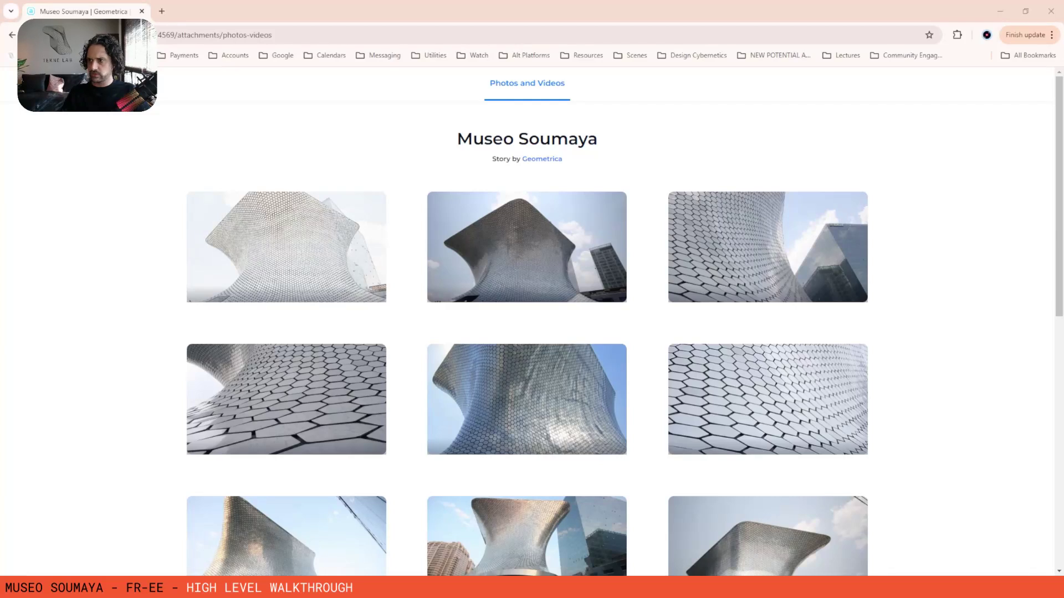
Look through the Museo Soumaya photo gallery and open the photo of the building beside the glass tower
{"action": "scroll", "coordinate": [503, 219], "scroll_direction": "down", "scroll_amount": 2}
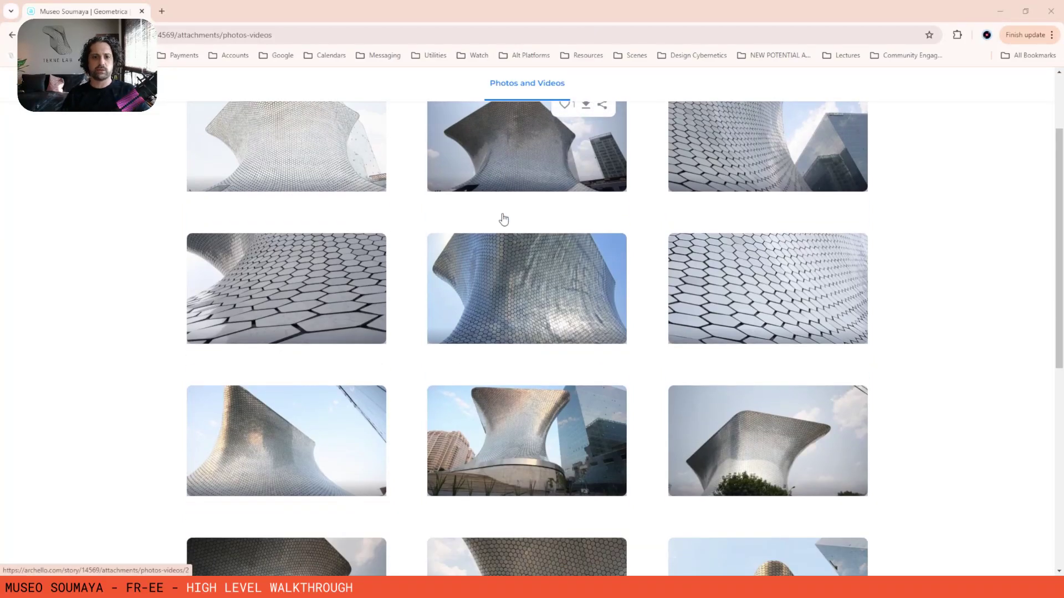
{"action": "scroll", "coordinate": [503, 219], "scroll_direction": "up", "scroll_amount": 2}
{"action": "scroll", "coordinate": [536, 165], "scroll_direction": "down", "scroll_amount": 2}
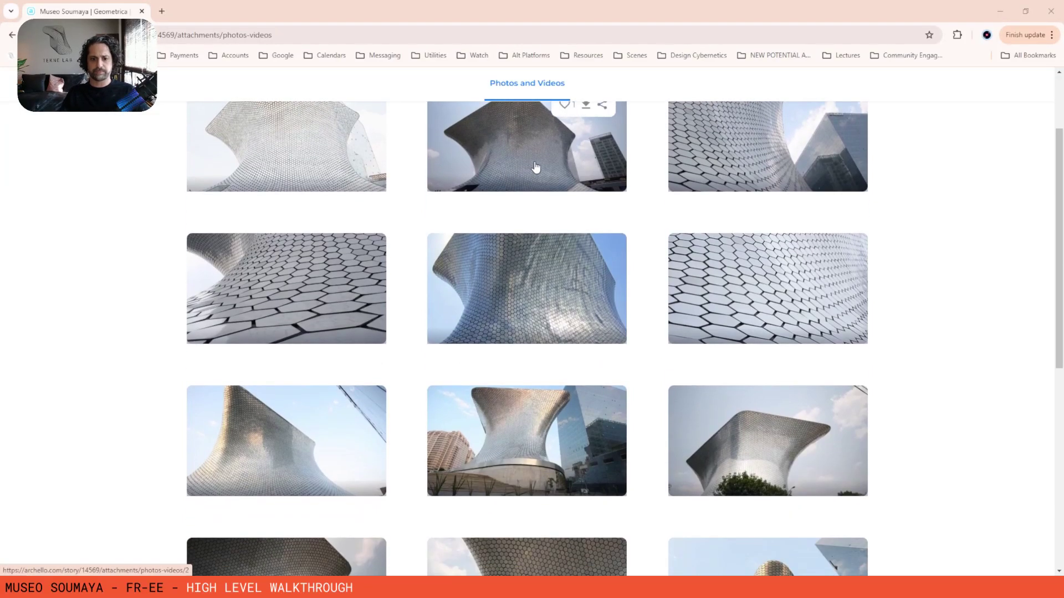
{"action": "scroll", "coordinate": [431, 306], "scroll_direction": "down", "scroll_amount": 1}
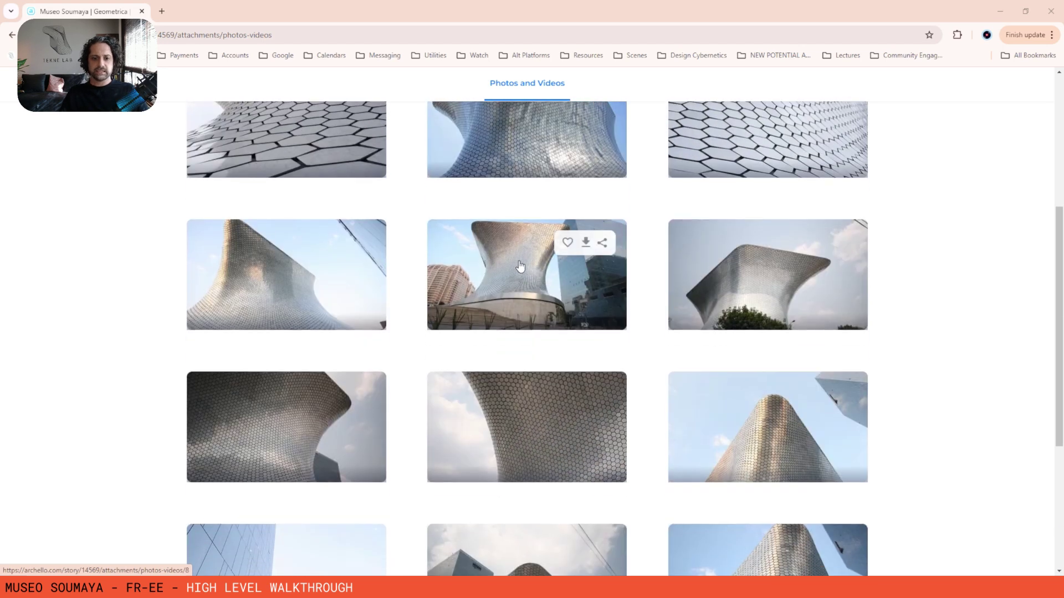
{"action": "scroll", "coordinate": [510, 269], "scroll_direction": "up", "scroll_amount": 3}
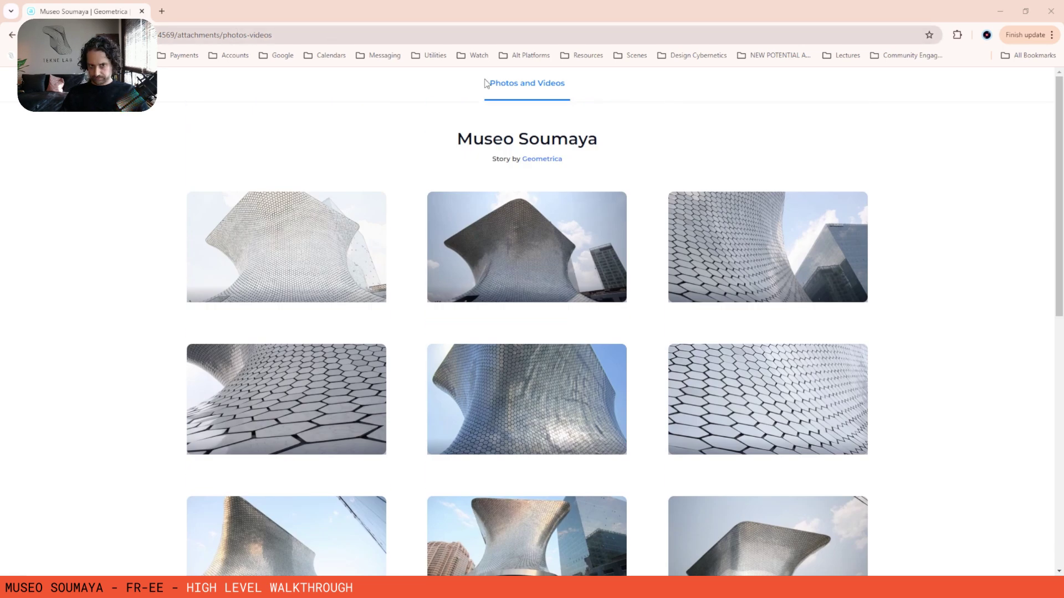
{"action": "scroll", "coordinate": [550, 198], "scroll_direction": "down", "scroll_amount": 1}
{"action": "scroll", "coordinate": [499, 293], "scroll_direction": "down", "scroll_amount": 2}
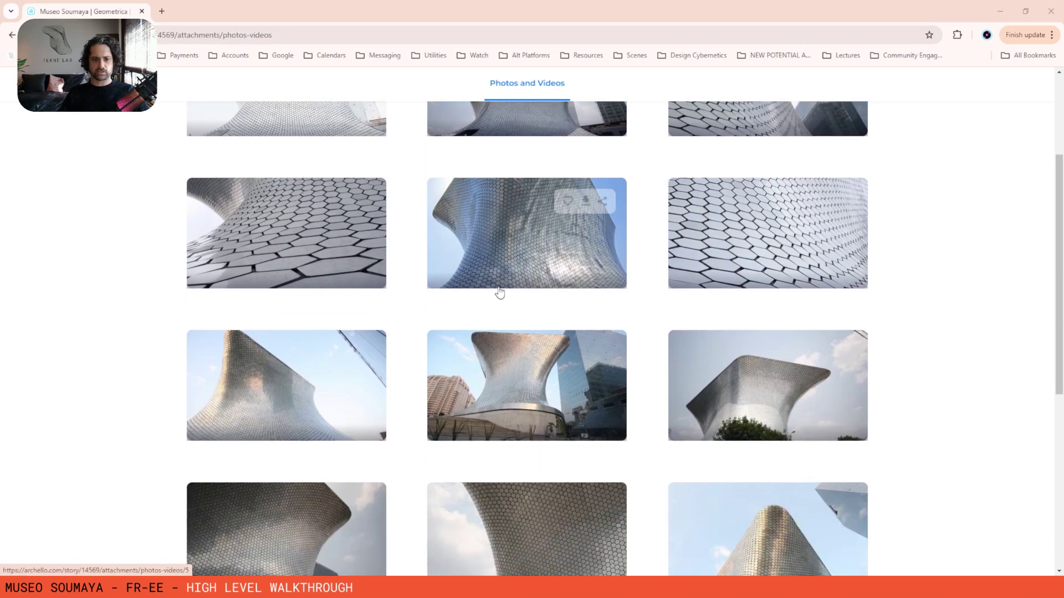
{"action": "scroll", "coordinate": [500, 292], "scroll_direction": "down", "scroll_amount": 7}
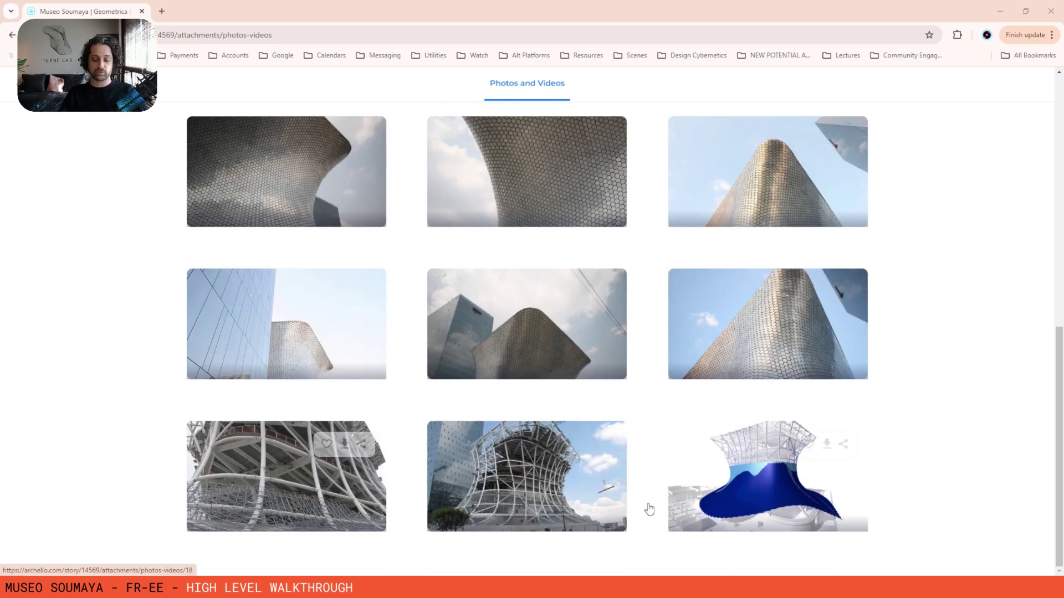
{"action": "scroll", "coordinate": [418, 409], "scroll_direction": "up", "scroll_amount": 8}
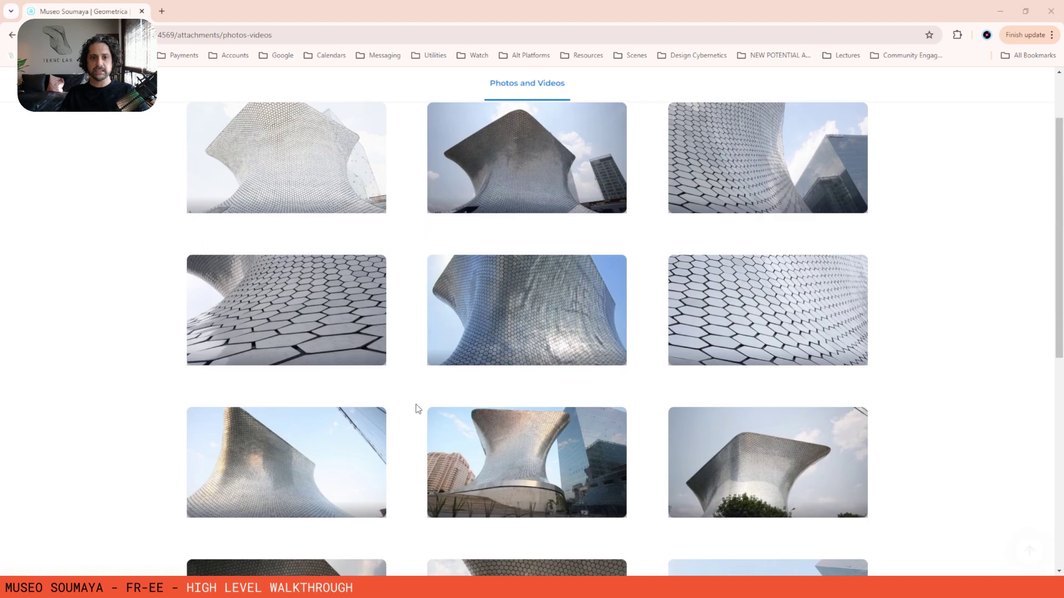
{"action": "scroll", "coordinate": [599, 337], "scroll_direction": "down", "scroll_amount": 2}
{"action": "scroll", "coordinate": [599, 339], "scroll_direction": "up", "scroll_amount": 1}
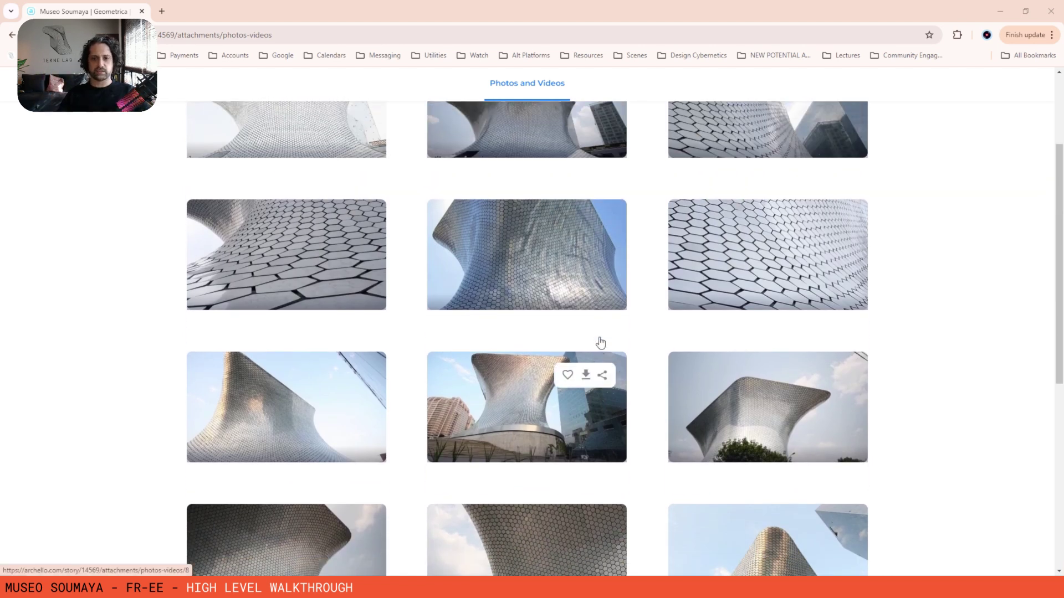
{"action": "scroll", "coordinate": [602, 338], "scroll_direction": "up", "scroll_amount": 1}
{"action": "scroll", "coordinate": [606, 335], "scroll_direction": "down", "scroll_amount": 2}
{"action": "left_click", "coordinate": [522, 347]}
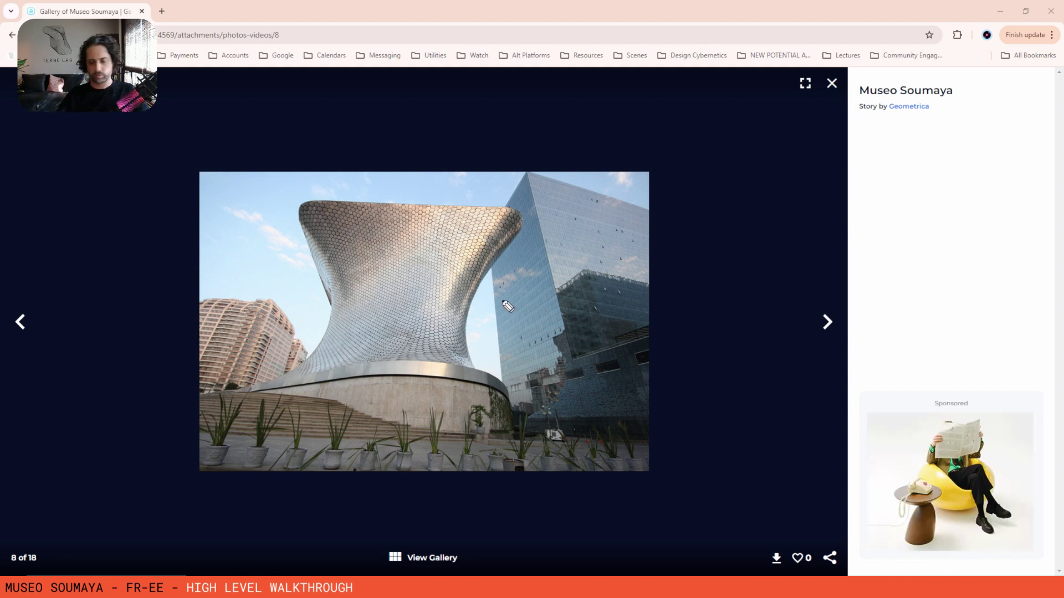
Outline the building's upper edge, base and both curved side profiles freehand over the photo, and clear the marks
{"action": "mouse_move", "coordinate": [392, 204]}
{"action": "left_mouse_down"}
{"action": "mouse_move", "coordinate": [324, 206]}
{"action": "mouse_move", "coordinate": [328, 302]}
{"action": "mouse_move", "coordinate": [512, 263]}
{"action": "mouse_move", "coordinate": [524, 214]}
{"action": "mouse_move", "coordinate": [337, 204]}
{"action": "left_mouse_up"}
{"action": "mouse_move", "coordinate": [347, 400]}
{"action": "left_mouse_down"}
{"action": "mouse_move", "coordinate": [260, 407]}
{"action": "mouse_move", "coordinate": [524, 410]}
{"action": "mouse_move", "coordinate": [302, 388]}
{"action": "mouse_move", "coordinate": [258, 397]}
{"action": "left_mouse_up"}
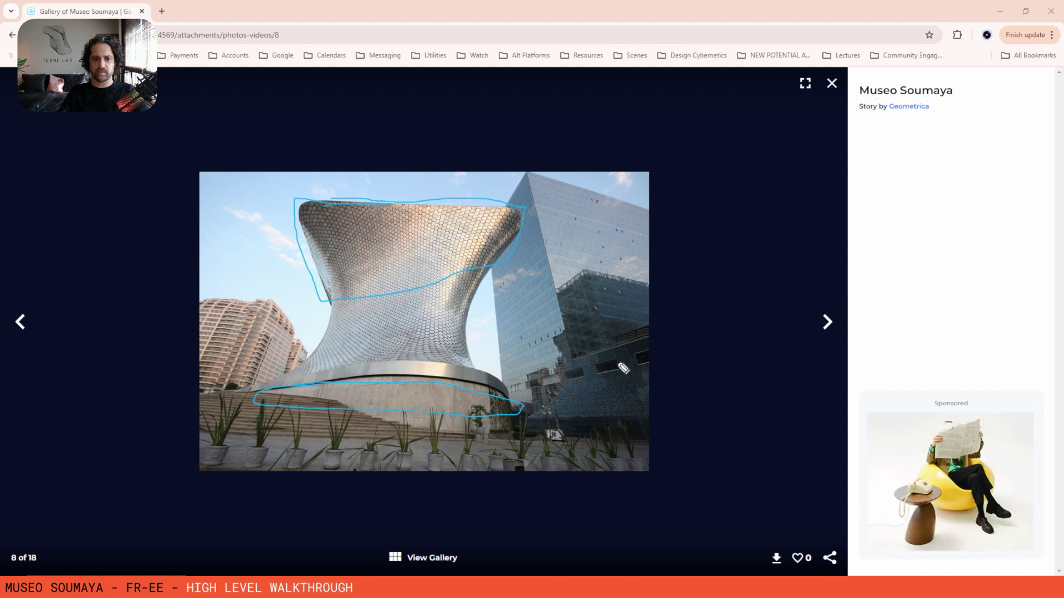
{"action": "mouse_move", "coordinate": [287, 212]}
{"action": "left_mouse_down"}
{"action": "mouse_move", "coordinate": [326, 286]}
{"action": "mouse_move", "coordinate": [324, 355]}
{"action": "mouse_move", "coordinate": [241, 408]}
{"action": "left_mouse_up"}
{"action": "mouse_move", "coordinate": [531, 220]}
{"action": "left_mouse_down"}
{"action": "mouse_move", "coordinate": [501, 249]}
{"action": "mouse_move", "coordinate": [516, 407]}
{"action": "left_mouse_up"}
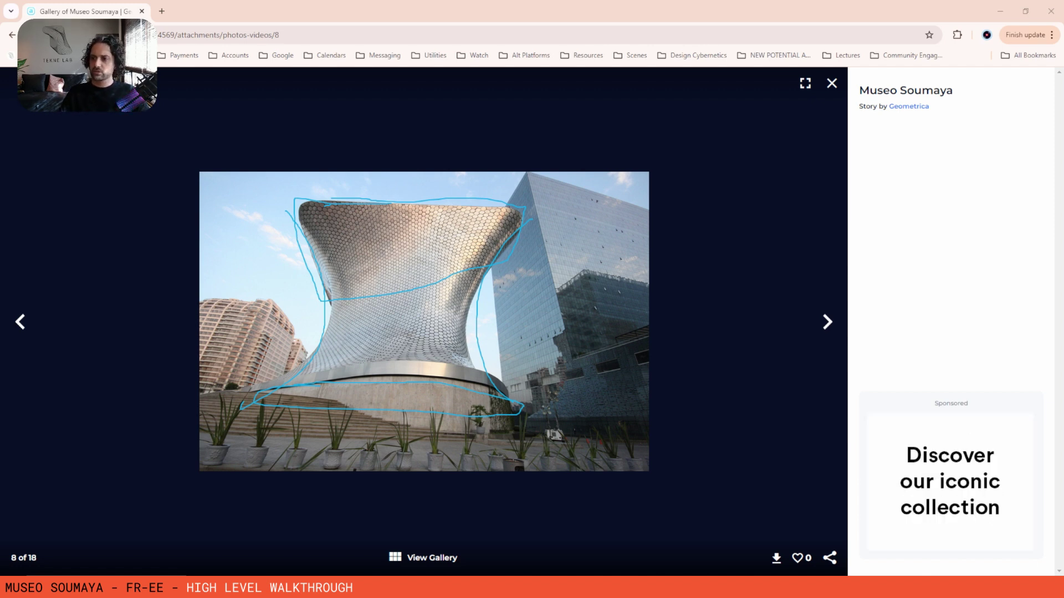
{"action": "key", "text": "Escape"}
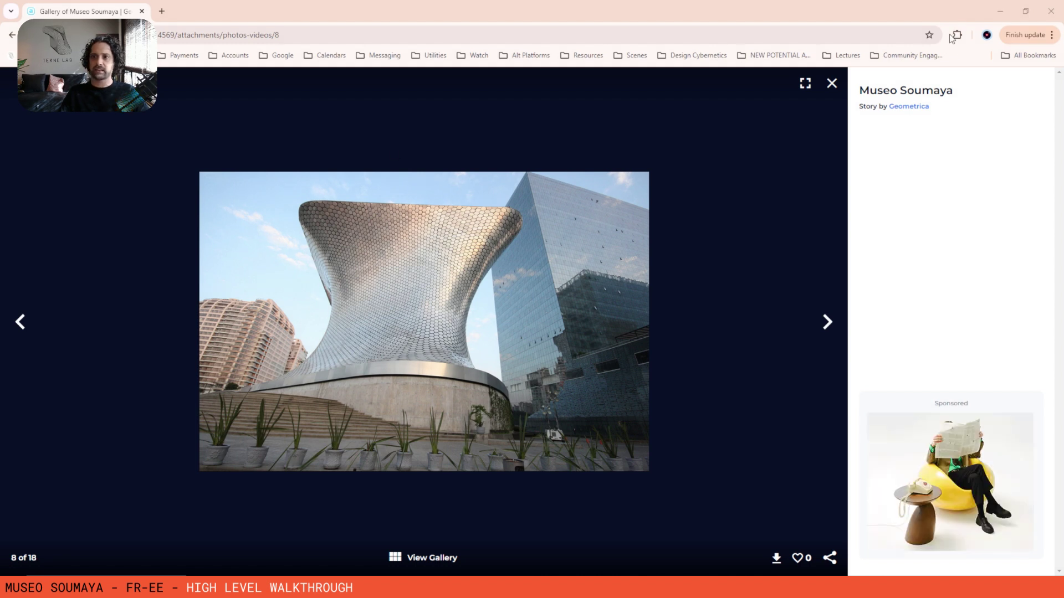
Switch to Rhino and Grasshopper and examine the hexagon-panelled building model together with its full definition
{"action": "left_click", "coordinate": [1000, 12]}
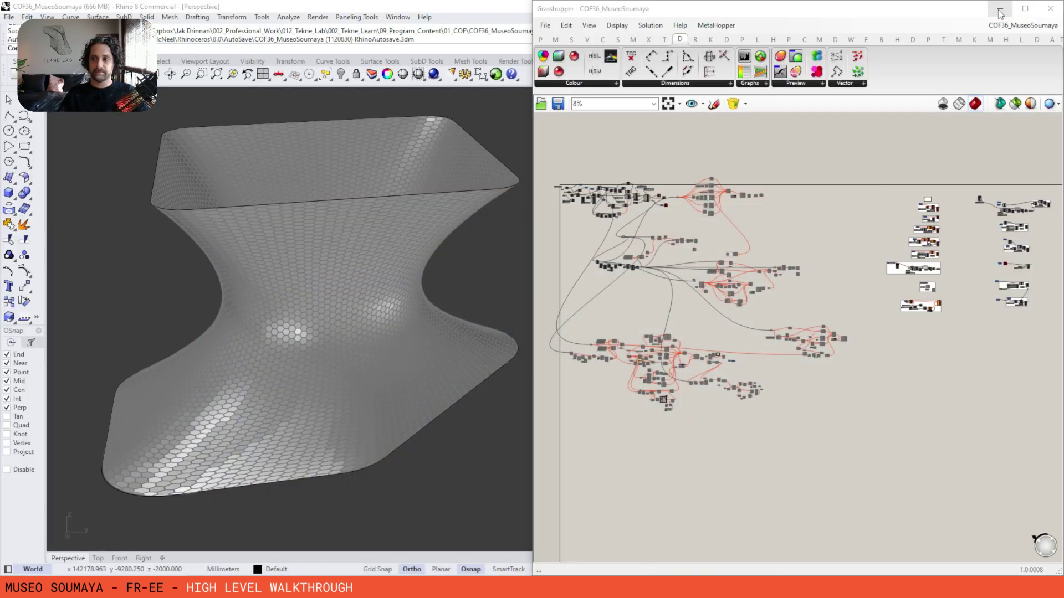
{"action": "right_click_drag", "start_coordinate": [491, 221], "coordinate": [361, 266]}
{"action": "right_click_drag", "start_coordinate": [690, 287], "coordinate": [720, 288]}
{"action": "left_click_drag", "start_coordinate": [425, 510], "coordinate": [277, 345]}
{"action": "left_click", "coordinate": [467, 454]}
{"action": "right_click_drag", "start_coordinate": [898, 227], "coordinate": [879, 238]}
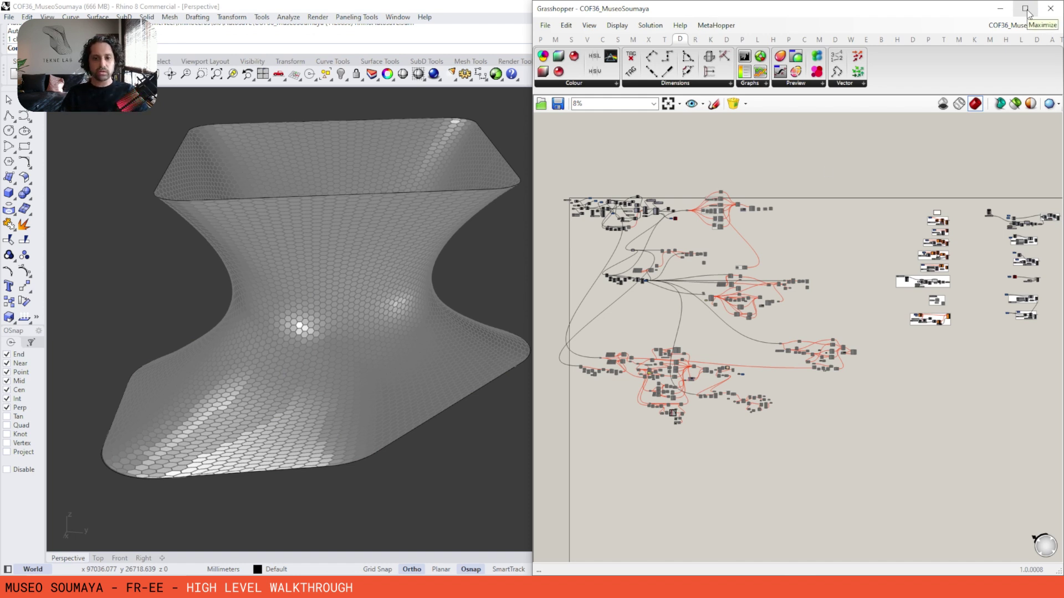
{"action": "right_click_drag", "start_coordinate": [716, 292], "coordinate": [718, 286]}
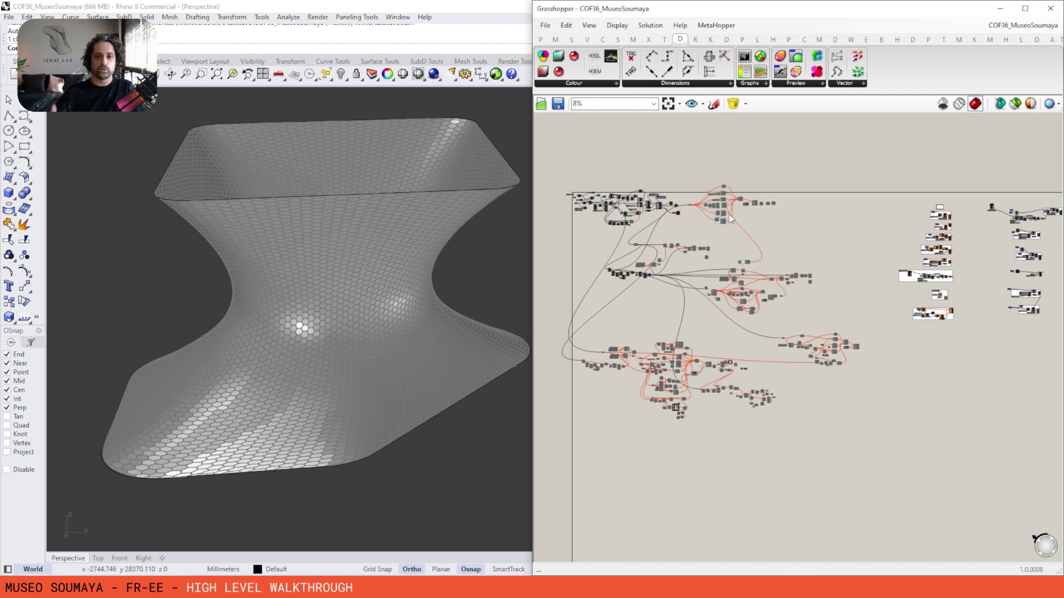
{"action": "right_click_drag", "start_coordinate": [886, 133], "coordinate": [863, 129]}
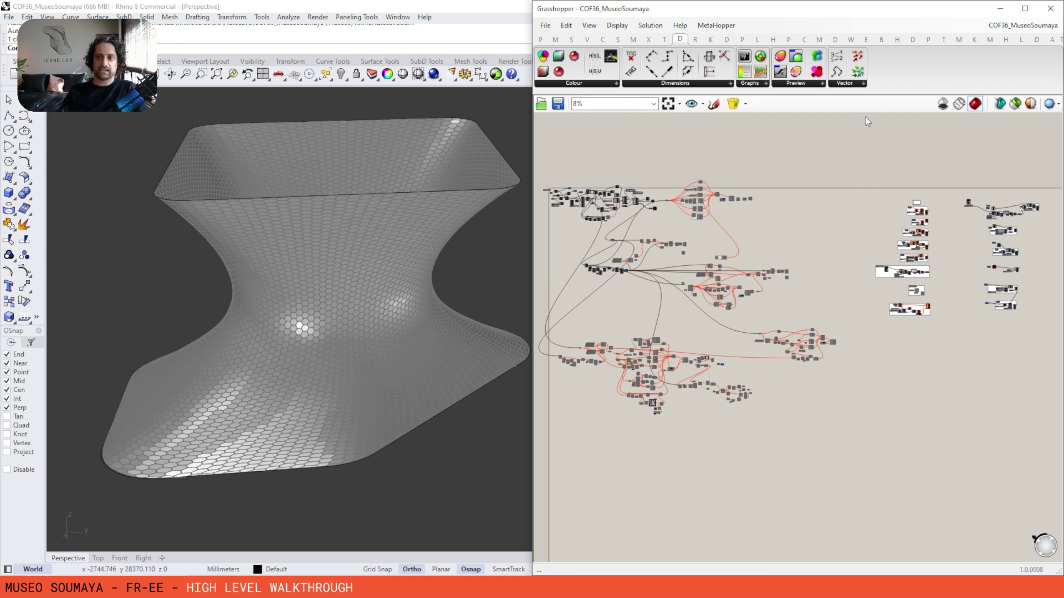
Maximize the Grasshopper window and delete the separate block of grouped components on the far right of the definition
{"action": "left_click", "coordinate": [1024, 9]}
{"action": "scroll", "coordinate": [692, 265], "scroll_direction": "up", "scroll_amount": 3}
{"action": "left_click_drag", "start_coordinate": [1026, 140], "coordinate": [685, 403]}
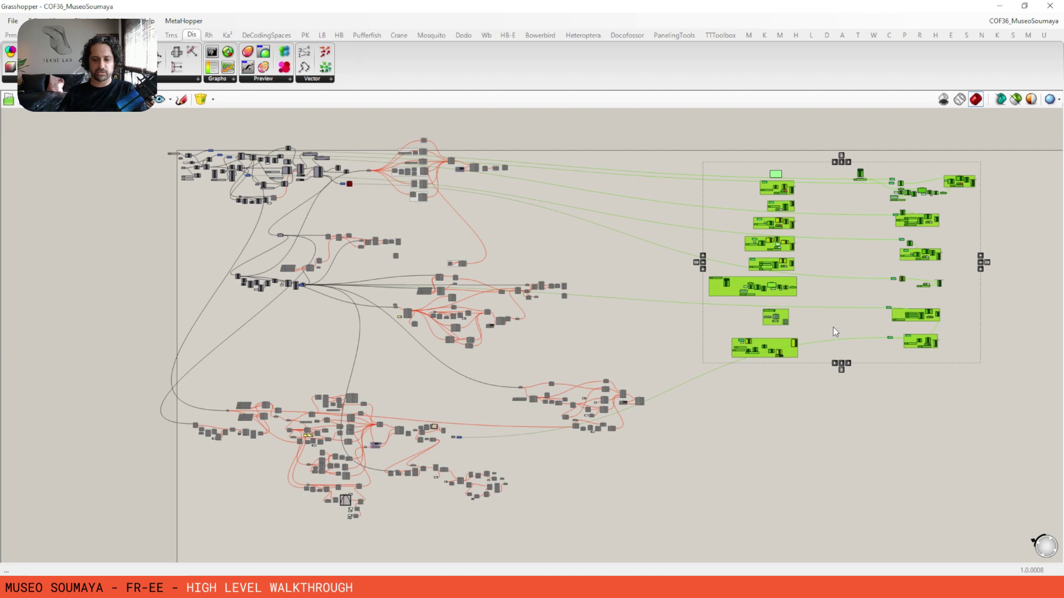
{"action": "key", "text": "Delete"}
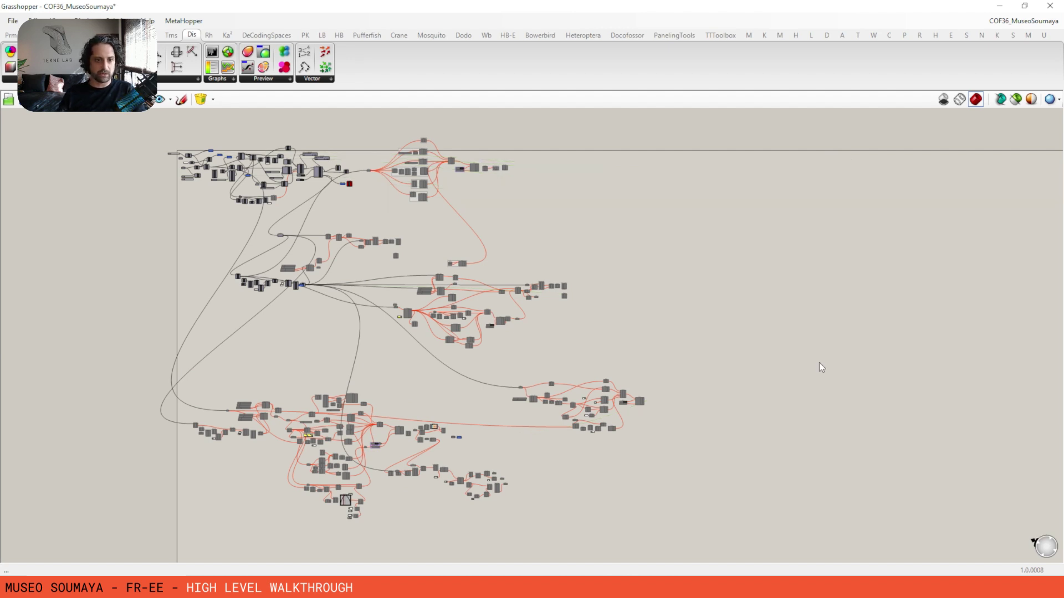
Move the upper-right component cluster further right, away from the dense cluster at the start of the definition
{"action": "right_click_drag", "start_coordinate": [418, 195], "coordinate": [533, 201]}
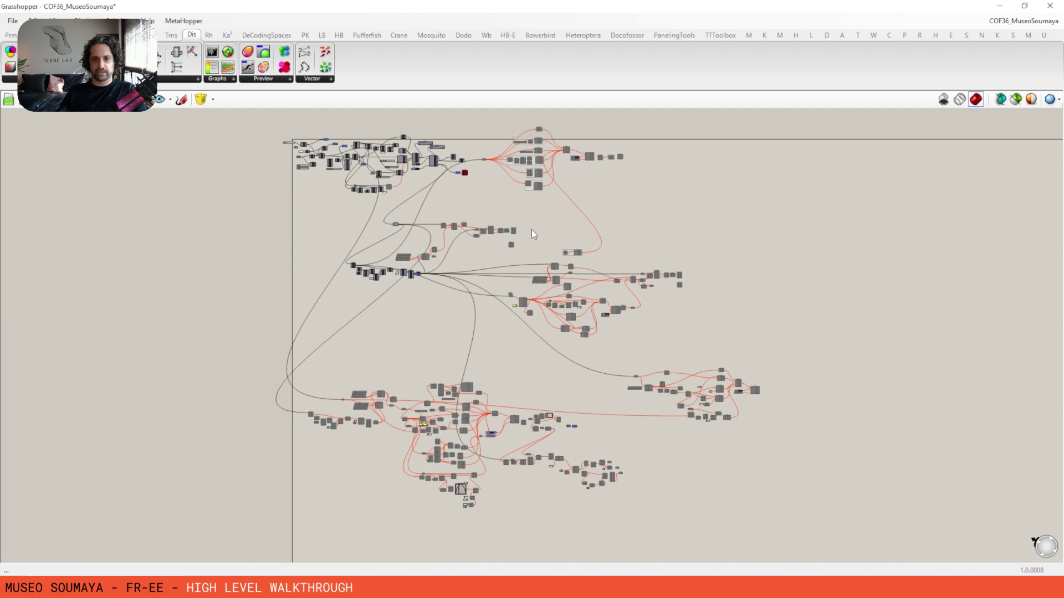
{"action": "right_click_drag", "start_coordinate": [531, 229], "coordinate": [530, 247]}
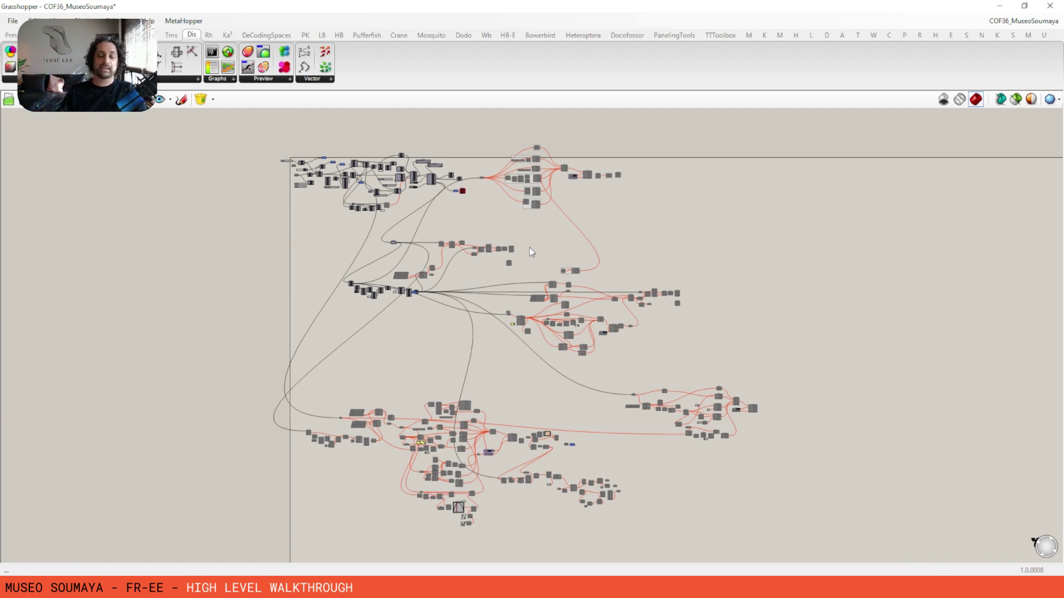
{"action": "left_click_drag", "start_coordinate": [691, 131], "coordinate": [623, 216]}
{"action": "left_click", "coordinate": [722, 235]}
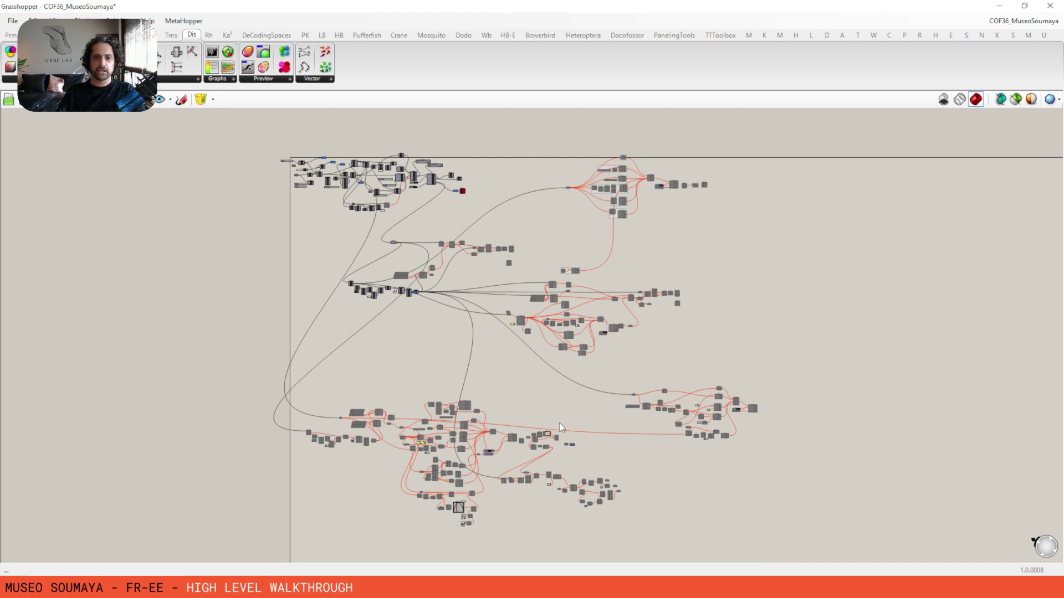
Inspect the component clusters, dock Grasshopper beside the Rhino viewport, and limit the geometry preview to selected components
{"action": "scroll", "coordinate": [537, 350], "scroll_direction": "up", "scroll_amount": 4}
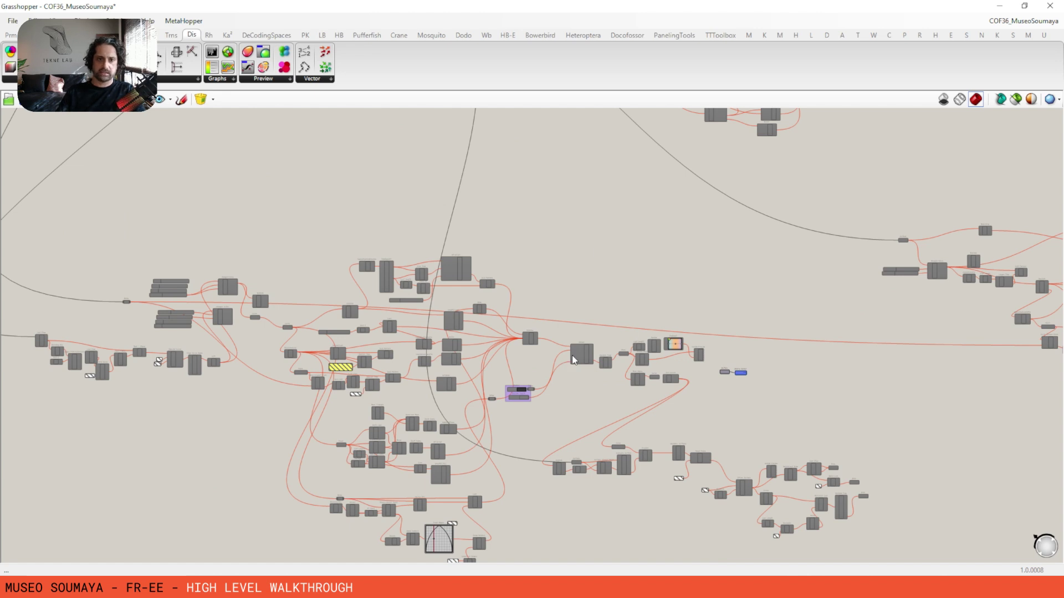
{"action": "scroll", "coordinate": [566, 360], "scroll_direction": "down", "scroll_amount": 5}
{"action": "left_click_drag", "start_coordinate": [385, 8], "coordinate": [1063, 183]}
{"action": "right_click_drag", "start_coordinate": [1037, 224], "coordinate": [831, 224]}
{"action": "left_click_drag", "start_coordinate": [629, 186], "coordinate": [802, 258]}
{"action": "left_click", "coordinate": [803, 259]}
{"action": "right_click_drag", "start_coordinate": [794, 180], "coordinate": [856, 194]}
{"action": "scroll", "coordinate": [823, 215], "scroll_direction": "up", "scroll_amount": 6}
{"action": "scroll", "coordinate": [787, 260], "scroll_direction": "down", "scroll_amount": 3}
{"action": "scroll", "coordinate": [813, 215], "scroll_direction": "down", "scroll_amount": 3}
{"action": "right_click_drag", "start_coordinate": [898, 282], "coordinate": [792, 225]}
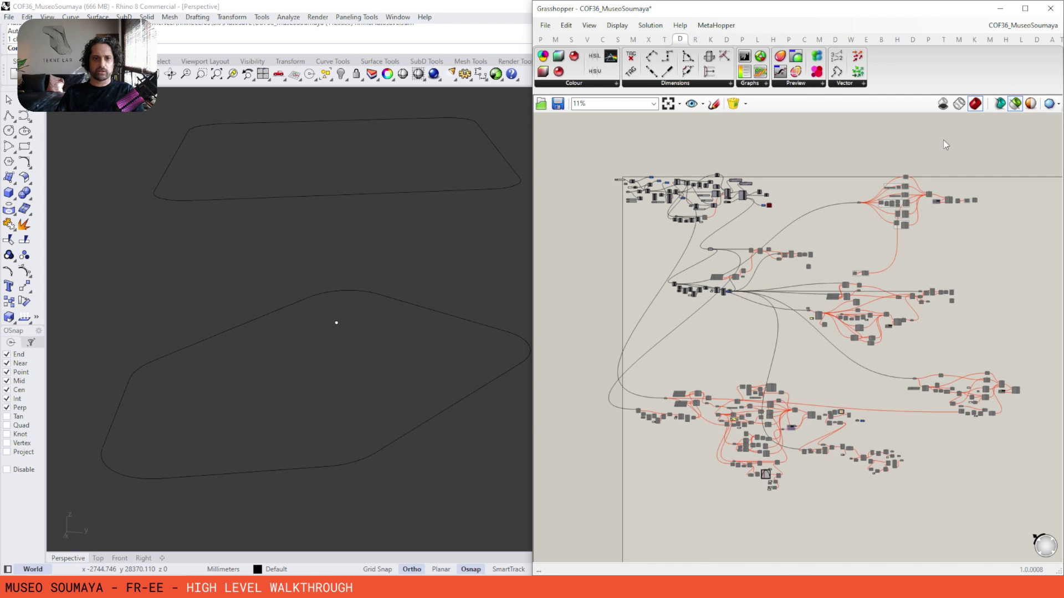
{"action": "right_click_drag", "start_coordinate": [802, 158], "coordinate": [815, 186]}
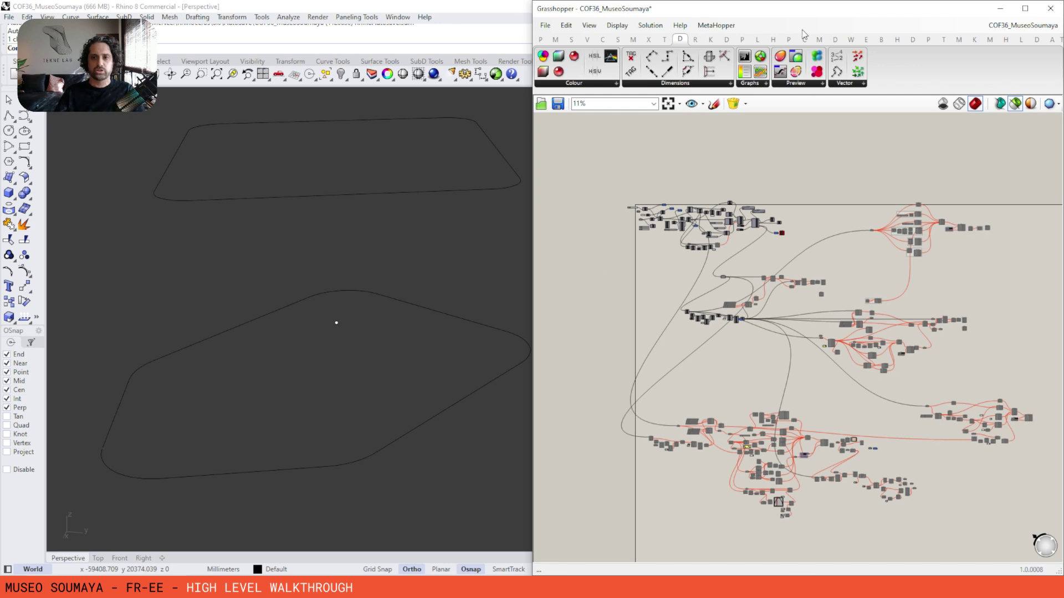
Move the Grasshopper window off Rhino's side panels, show the layer list and select the Control Curves layer
{"action": "left_click_drag", "start_coordinate": [753, 11], "coordinate": [585, 268]}
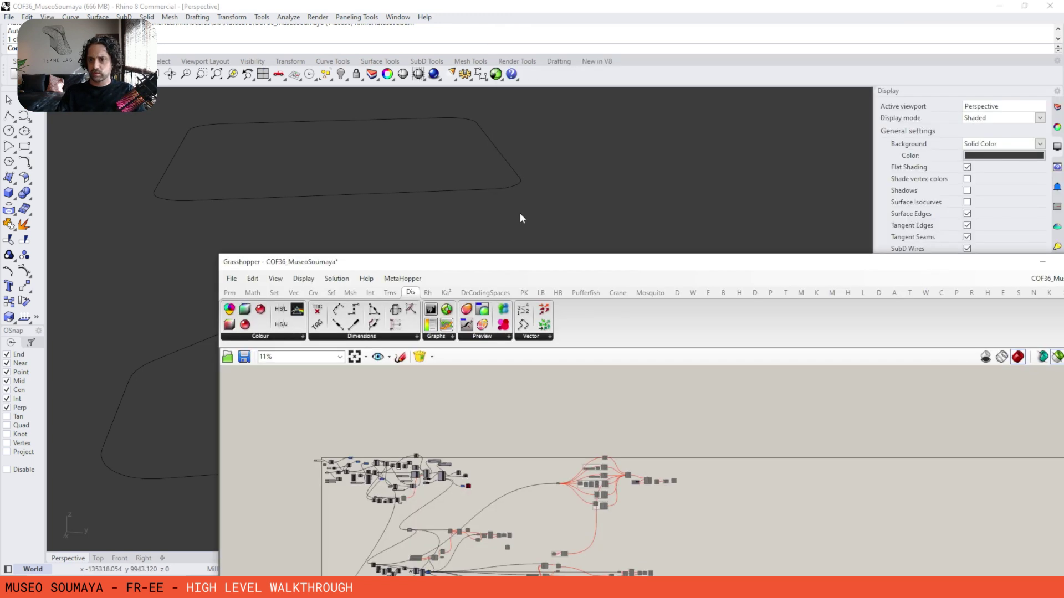
{"action": "left_click_drag", "start_coordinate": [966, 270], "coordinate": [630, 288]}
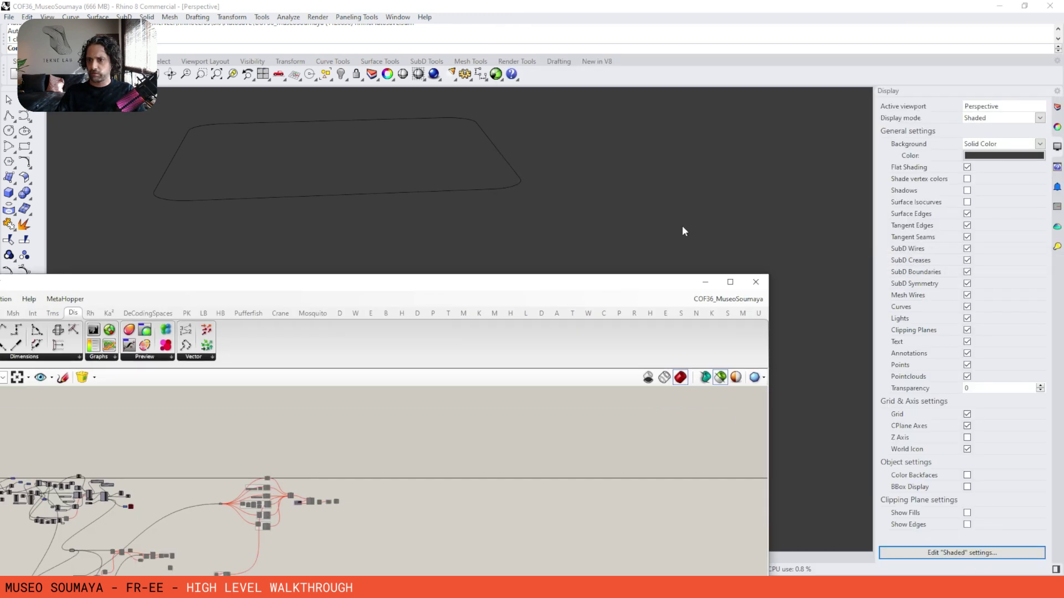
{"action": "left_click", "coordinate": [1057, 107]}
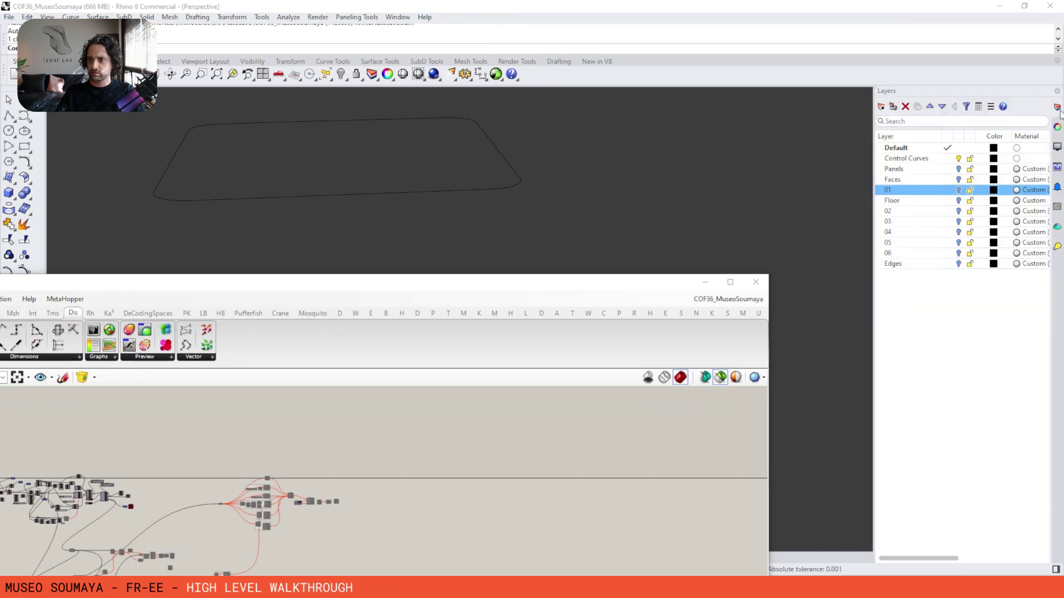
{"action": "left_click", "coordinate": [958, 159]}
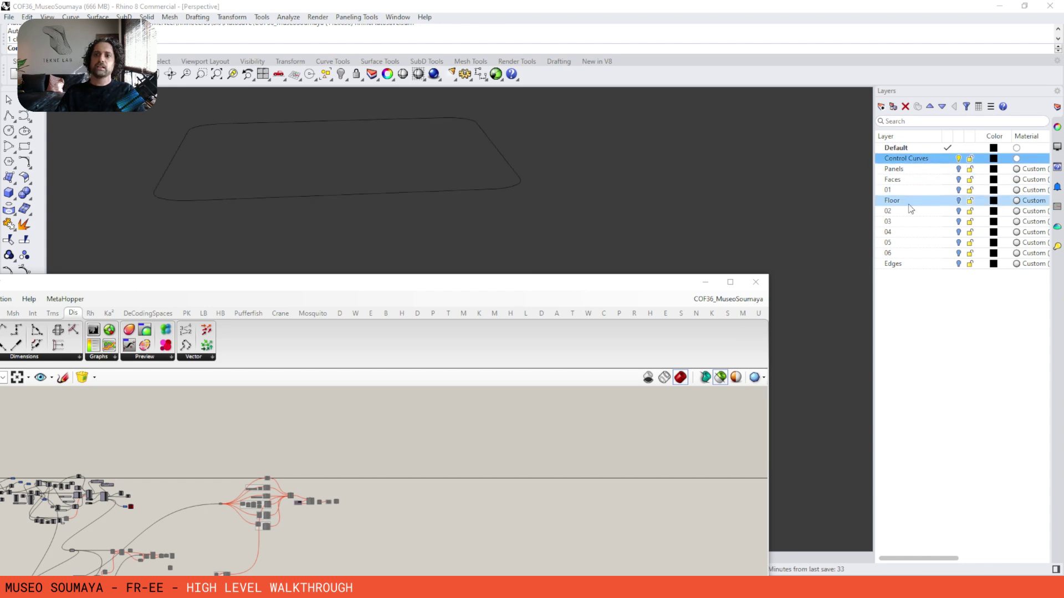
Set the solid background color of the Perspective viewport's Shaded display mode to light grey #C0C0C0
{"action": "left_click_drag", "start_coordinate": [357, 289], "coordinate": [650, 506]}
{"action": "left_click_drag", "start_coordinate": [541, 152], "coordinate": [439, 359]}
{"action": "right_click_drag", "start_coordinate": [433, 309], "coordinate": [421, 214]}
{"action": "left_click", "coordinate": [587, 230]}
{"action": "right_click_drag", "start_coordinate": [587, 232], "coordinate": [497, 259]}
{"action": "scroll", "coordinate": [608, 233], "scroll_direction": "down", "scroll_amount": 4}
{"action": "left_click_drag", "start_coordinate": [526, 516], "coordinate": [1063, 34]}
{"action": "right_click_drag", "start_coordinate": [340, 247], "coordinate": [568, 273]}
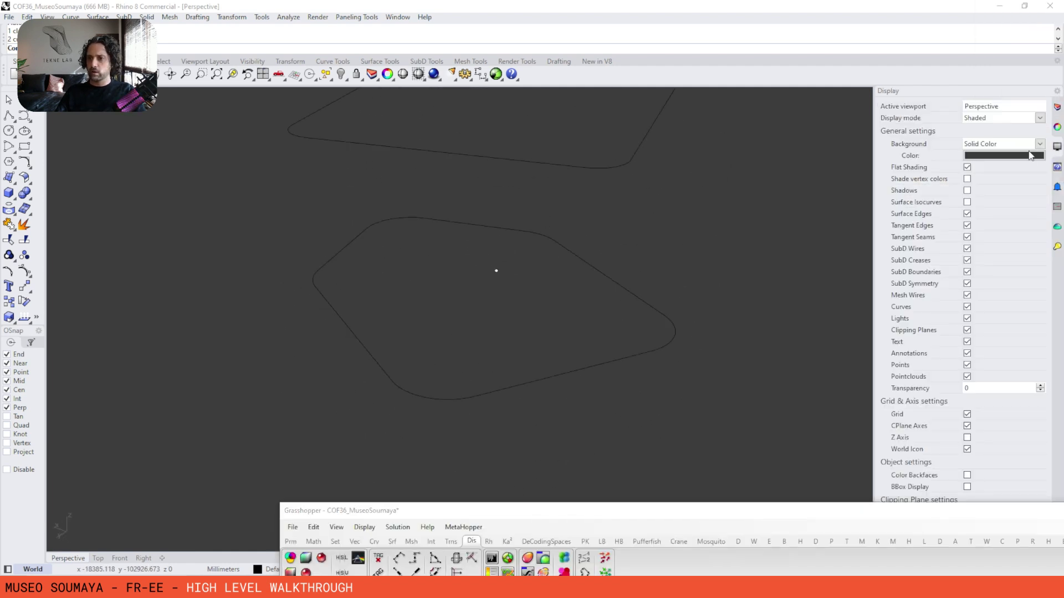
{"action": "left_click", "coordinate": [1028, 154]}
{"action": "mouse_move", "coordinate": [768, 221]}
{"action": "left_mouse_down"}
{"action": "mouse_move", "coordinate": [758, 213]}
{"action": "mouse_move", "coordinate": [785, 186]}
{"action": "left_mouse_up"}
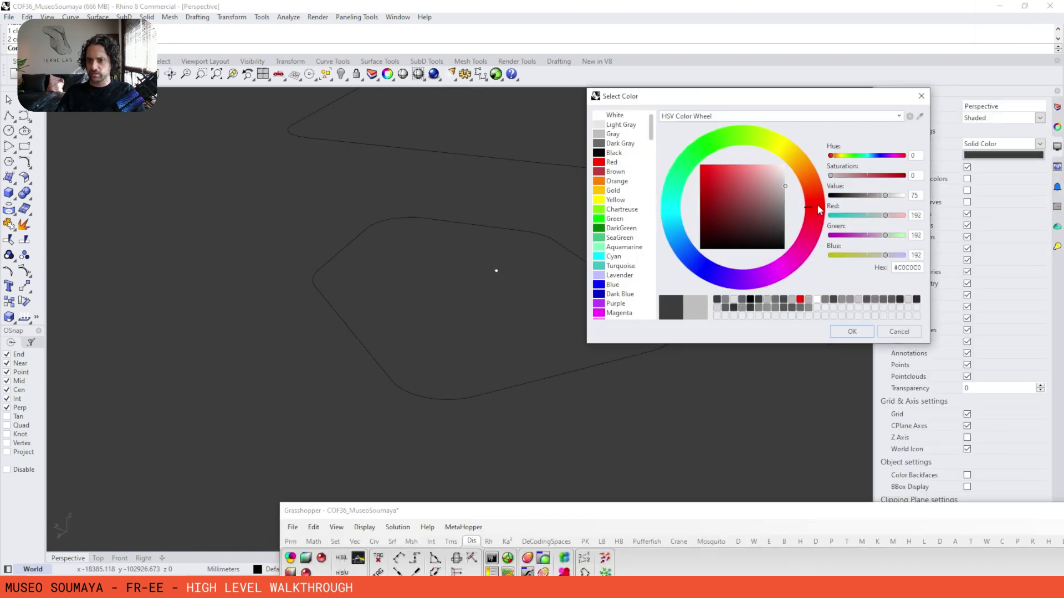
{"action": "left_click", "coordinate": [851, 332]}
Dock Grasshopper beside Rhino again and examine the upper and lower control curves from several angles
{"action": "left_click_drag", "start_coordinate": [558, 517], "coordinate": [1062, 237]}
{"action": "left_click", "coordinate": [308, 288]}
{"action": "right_click_drag", "start_coordinate": [307, 288], "coordinate": [338, 315]}
{"action": "scroll", "coordinate": [370, 274], "scroll_direction": "up", "scroll_amount": 2}
{"action": "left_click_drag", "start_coordinate": [338, 314], "coordinate": [261, 439]}
{"action": "right_click_drag", "start_coordinate": [316, 333], "coordinate": [296, 355]}
{"action": "left_click", "coordinate": [267, 440]}
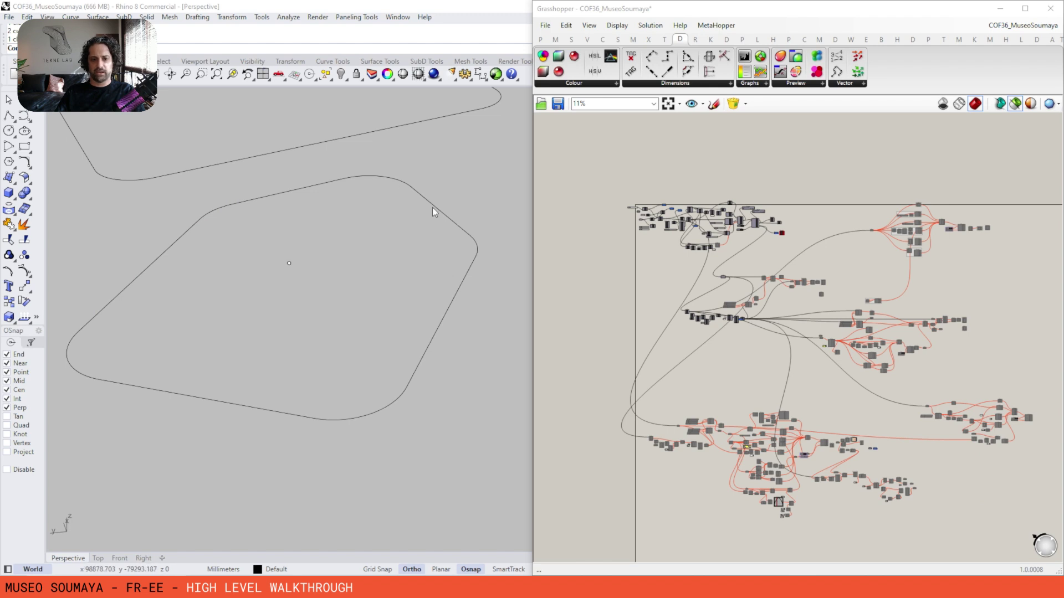
{"action": "right_click_drag", "start_coordinate": [305, 195], "coordinate": [349, 230]}
{"action": "left_click_drag", "start_coordinate": [428, 109], "coordinate": [289, 158]}
{"action": "right_click_drag", "start_coordinate": [289, 158], "coordinate": [283, 278]}
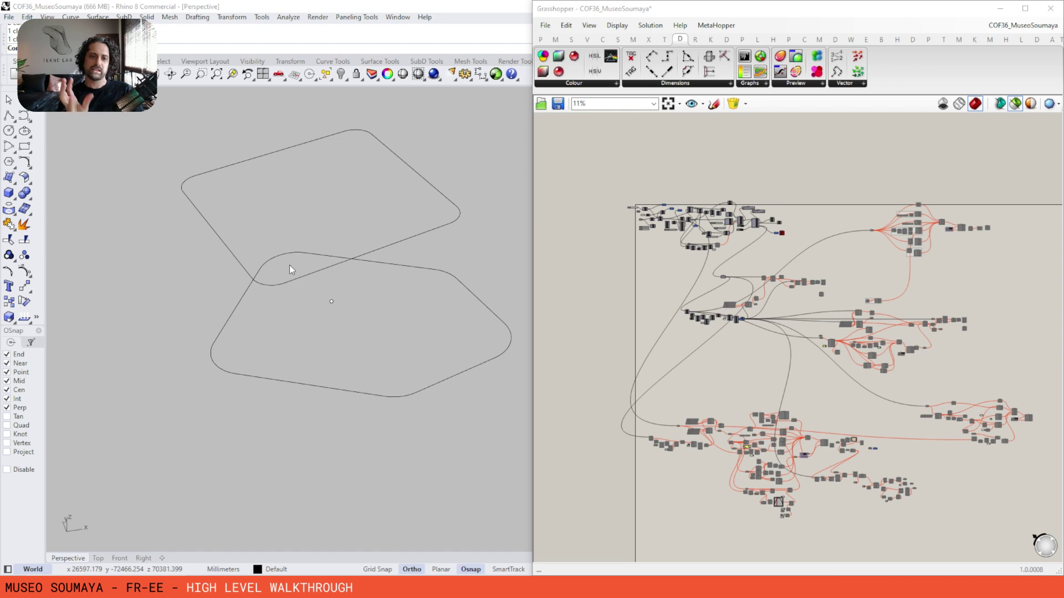
{"action": "right_click_drag", "start_coordinate": [407, 261], "coordinate": [457, 216]}
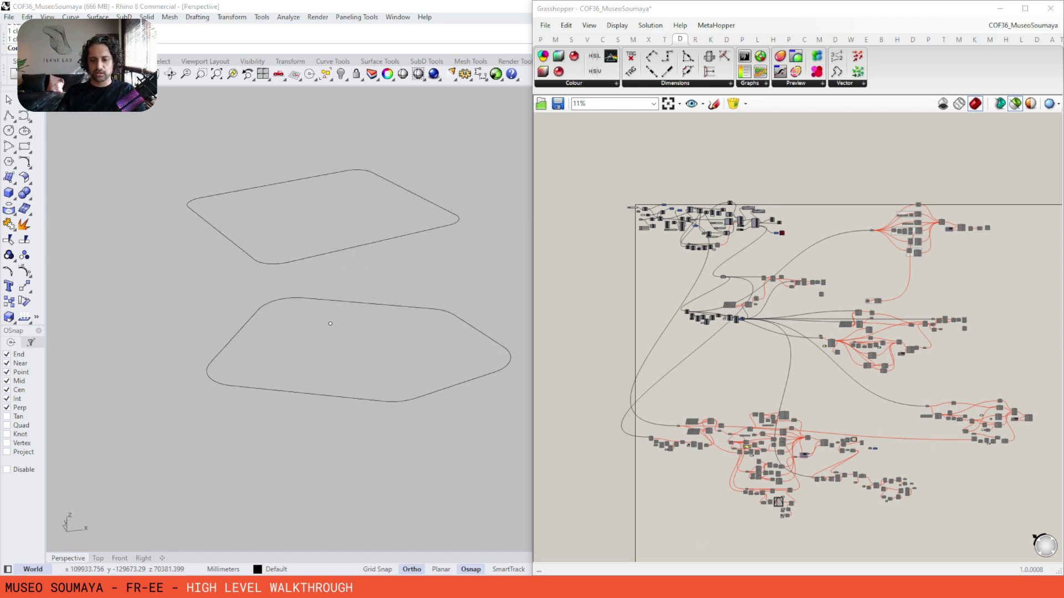
Switch to Chrome and bring back the Museo Soumaya gallery photo
{"action": "mouse_move", "coordinate": [529, 587]}
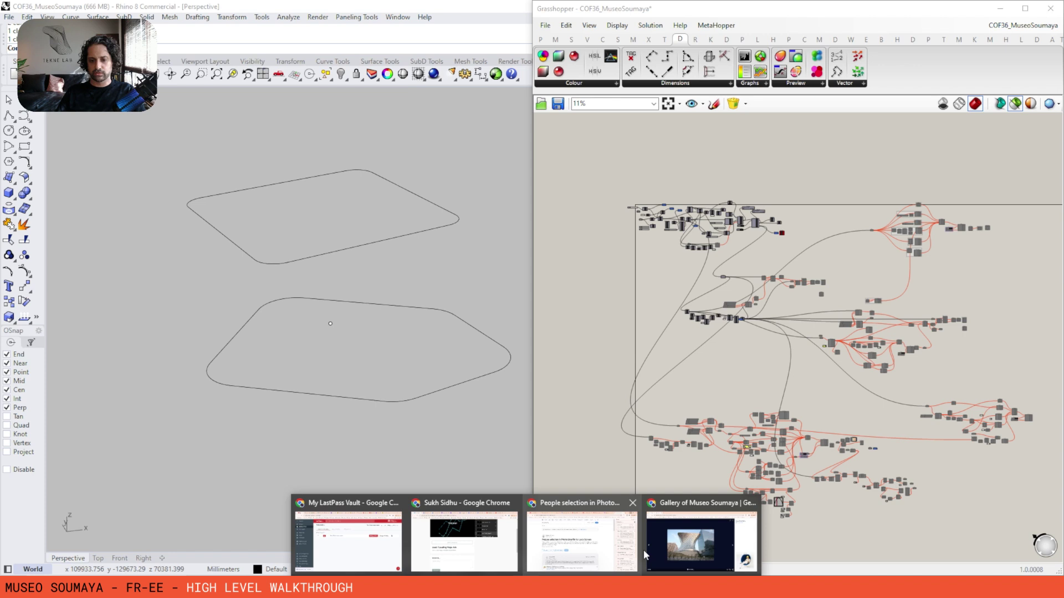
{"action": "left_click", "coordinate": [716, 546]}
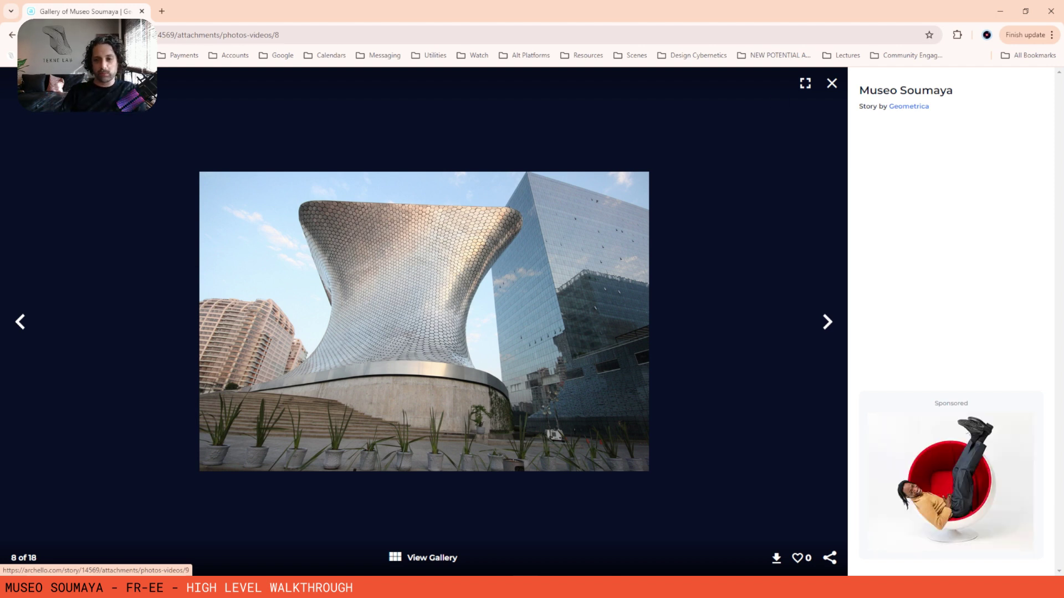
Return from the browser to Rhino and Grasshopper and preview the geometry of the first component cluster by selecting it
{"action": "left_click", "coordinate": [999, 11]}
{"action": "right_click_drag", "start_coordinate": [193, 344], "coordinate": [239, 316]}
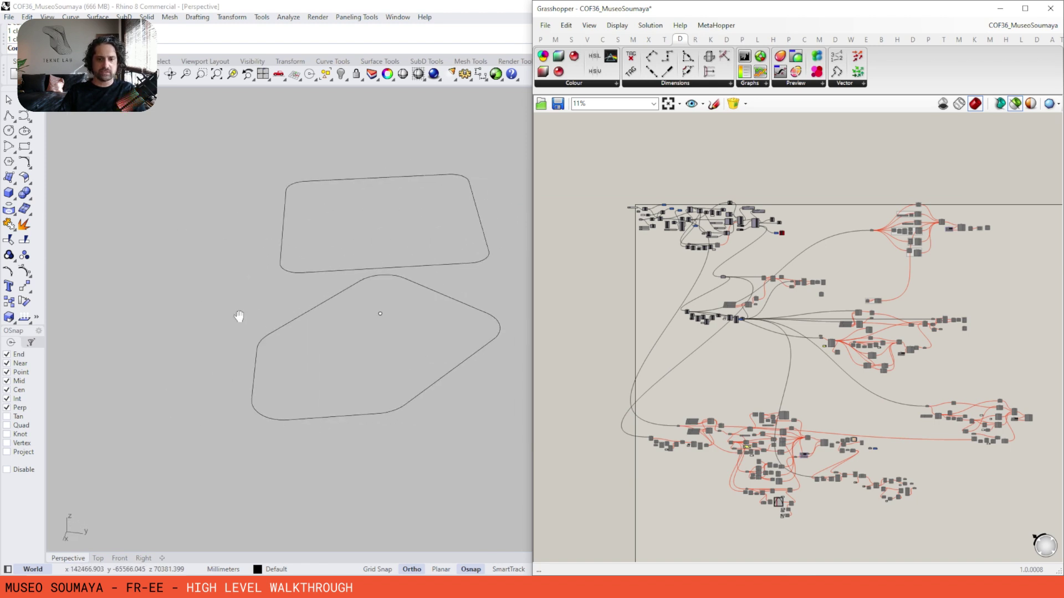
{"action": "scroll", "coordinate": [696, 218], "scroll_direction": "up", "scroll_amount": 8}
{"action": "left_click_drag", "start_coordinate": [797, 392], "coordinate": [587, 128]}
{"action": "scroll", "coordinate": [678, 156], "scroll_direction": "down", "scroll_amount": 3}
{"action": "left_click", "coordinate": [839, 365]}
{"action": "scroll", "coordinate": [839, 365], "scroll_direction": "down", "scroll_amount": 4}
{"action": "right_click_drag", "start_coordinate": [966, 327], "coordinate": [801, 244]}
{"action": "scroll", "coordinate": [753, 186], "scroll_direction": "down", "scroll_amount": 2}
{"action": "left_click_drag", "start_coordinate": [898, 150], "coordinate": [571, 283]}
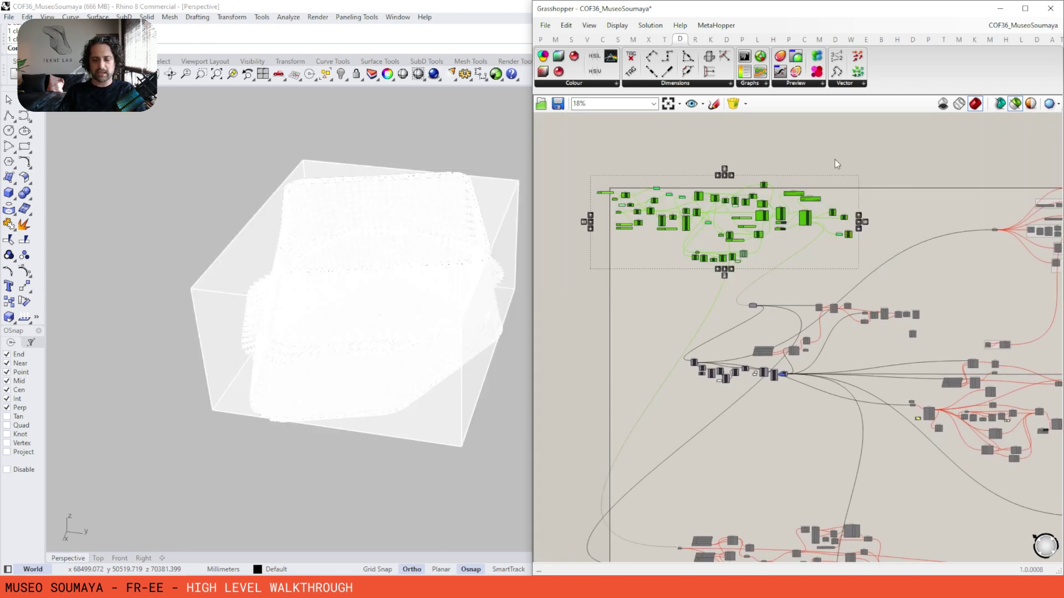
{"action": "left_click", "coordinate": [836, 164]}
Inspect the components that feed the solver in the first cluster, including Merge and the vector component
{"action": "scroll", "coordinate": [759, 220], "scroll_direction": "up", "scroll_amount": 3}
{"action": "right_click_drag", "start_coordinate": [632, 177], "coordinate": [723, 190]}
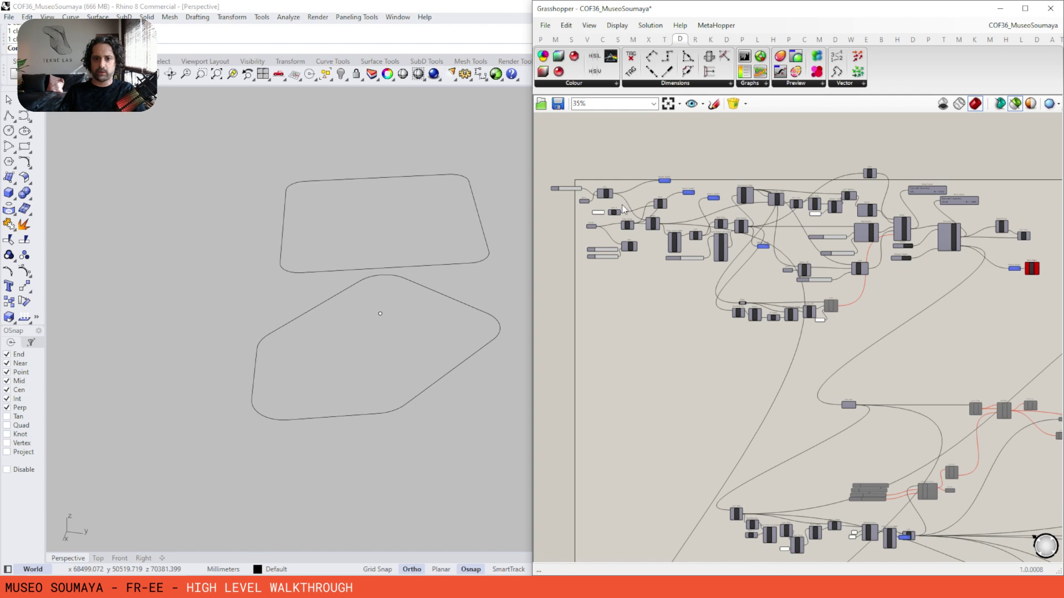
{"action": "right_click_drag", "start_coordinate": [909, 240], "coordinate": [854, 233]}
{"action": "left_click", "coordinate": [846, 223]}
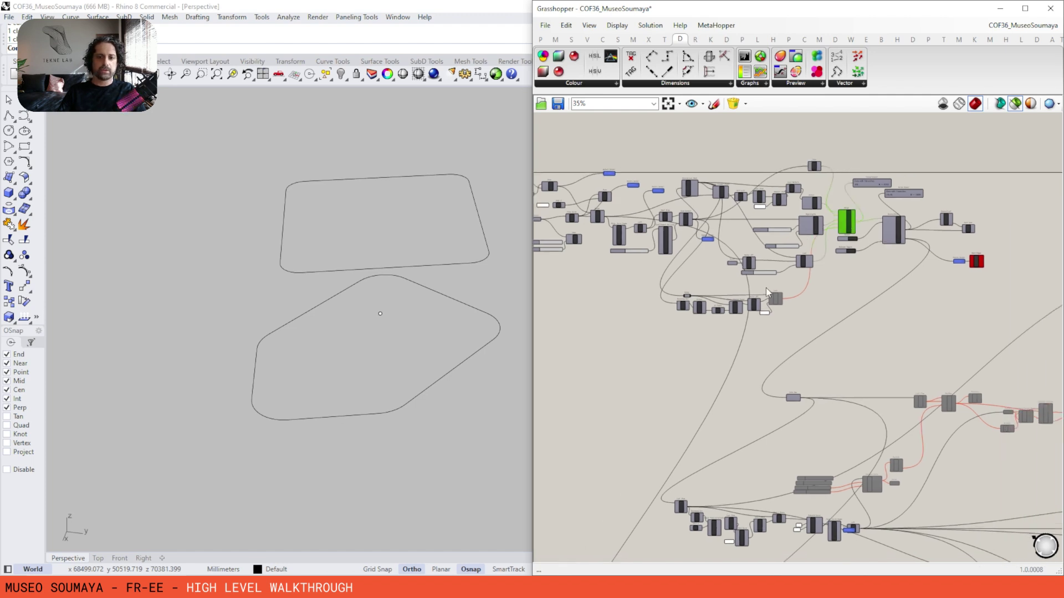
{"action": "right_click_drag", "start_coordinate": [766, 287], "coordinate": [825, 298]}
{"action": "mouse_move", "coordinate": [814, 276]}
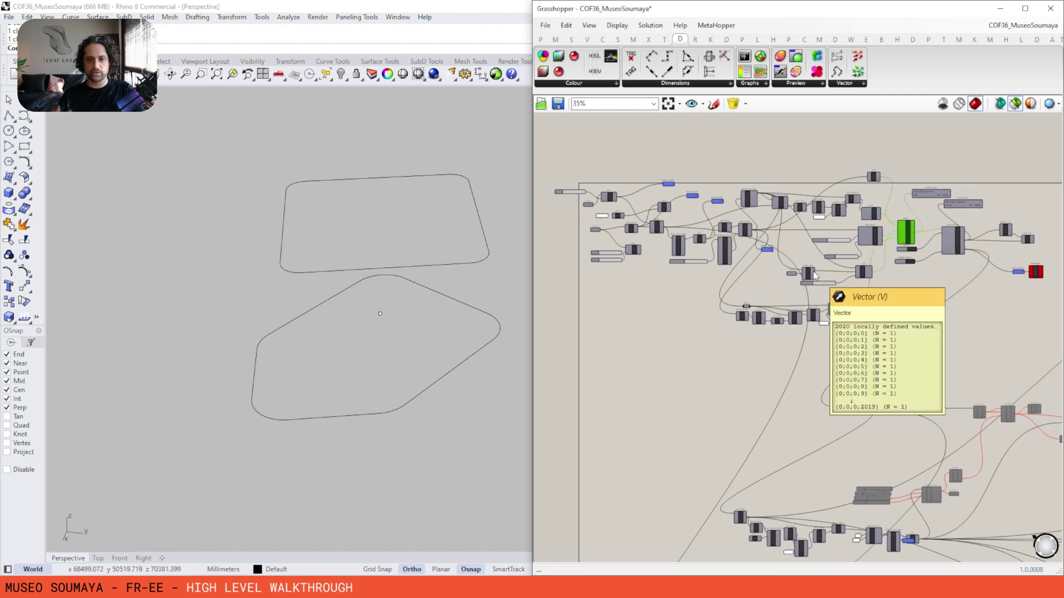
Select the BouncySolver component to preview its mesh in Rhino and view the mesh from another angle
{"action": "right_click_drag", "start_coordinate": [982, 254], "coordinate": [879, 245]}
{"action": "scroll", "coordinate": [862, 241], "scroll_direction": "up", "scroll_amount": 3}
{"action": "left_click", "coordinate": [839, 222]}
{"action": "right_click_drag", "start_coordinate": [488, 326], "coordinate": [485, 260]}
{"action": "scroll", "coordinate": [835, 244], "scroll_direction": "down", "scroll_amount": 2}
{"action": "right_click_drag", "start_coordinate": [747, 254], "coordinate": [903, 284]}
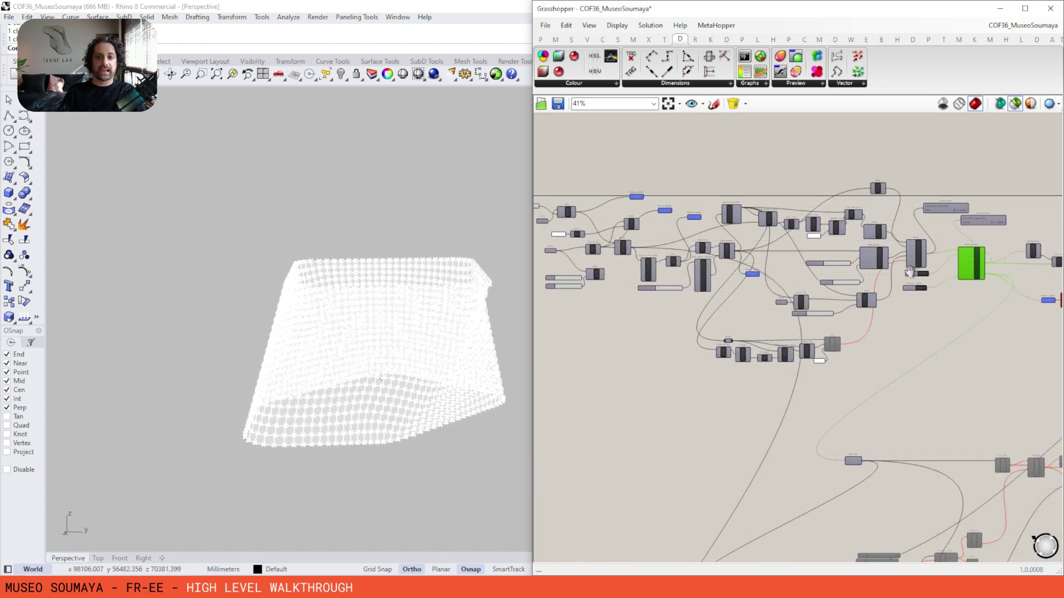
Maximize Grasshopper and group all form-finding components up to and including the BouncySolver
{"action": "left_click", "coordinate": [1024, 8]}
{"action": "right_click_drag", "start_coordinate": [568, 228], "coordinate": [742, 226]}
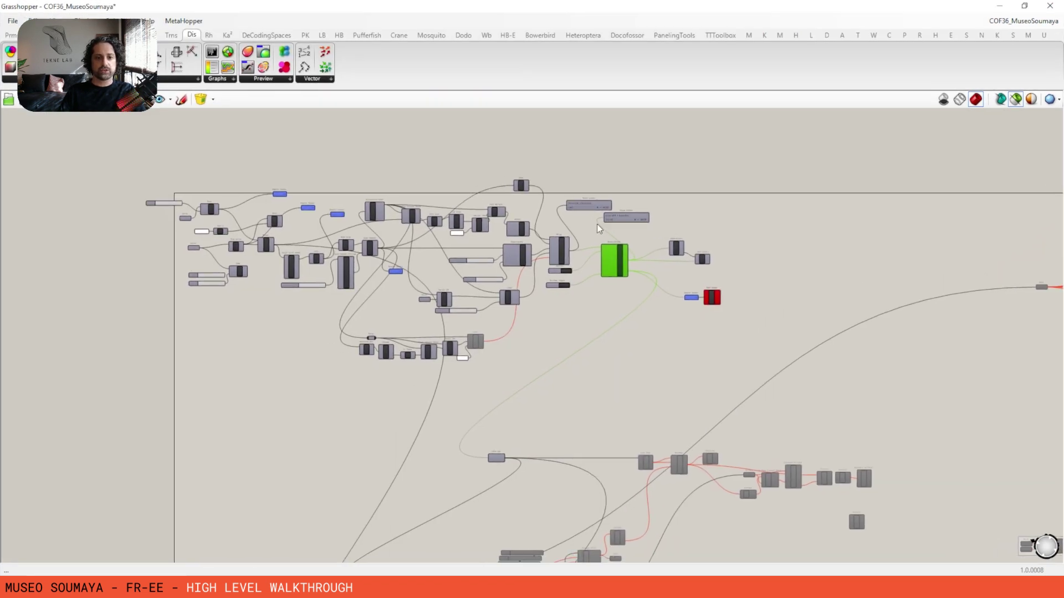
{"action": "scroll", "coordinate": [590, 193], "scroll_direction": "up", "scroll_amount": 1}
{"action": "left_click_drag", "start_coordinate": [670, 136], "coordinate": [38, 411]}
{"action": "key", "text": "ctrl+g"}
{"action": "left_click", "coordinate": [764, 229]}
{"action": "right_click_drag", "start_coordinate": [761, 203], "coordinate": [755, 189]}
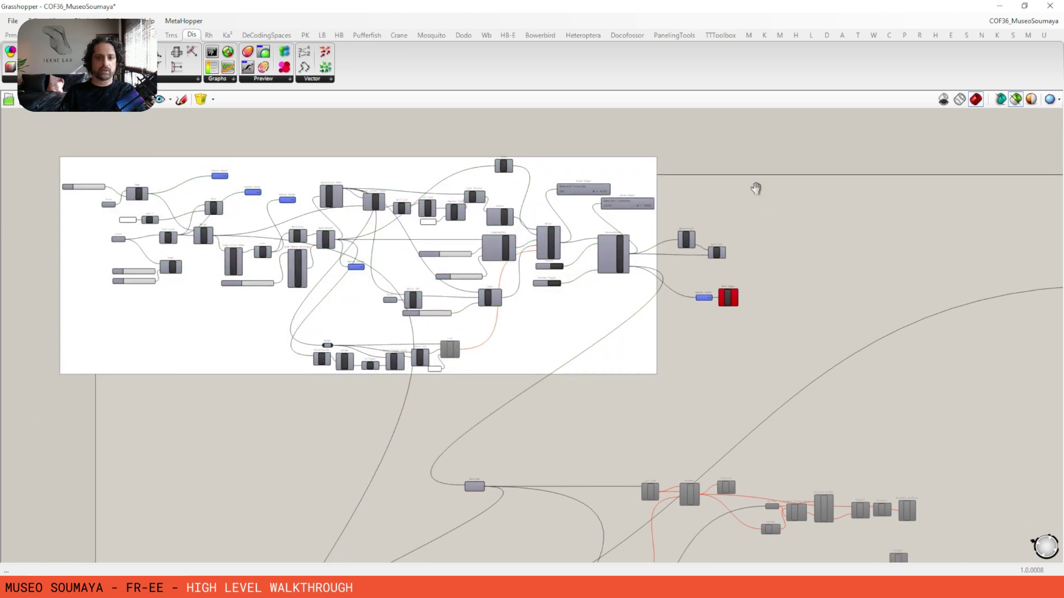
{"action": "scroll", "coordinate": [663, 213], "scroll_direction": "down", "scroll_amount": 2}
{"action": "left_click", "coordinate": [611, 204]}
{"action": "scroll", "coordinate": [611, 205], "scroll_direction": "up", "scroll_amount": 1}
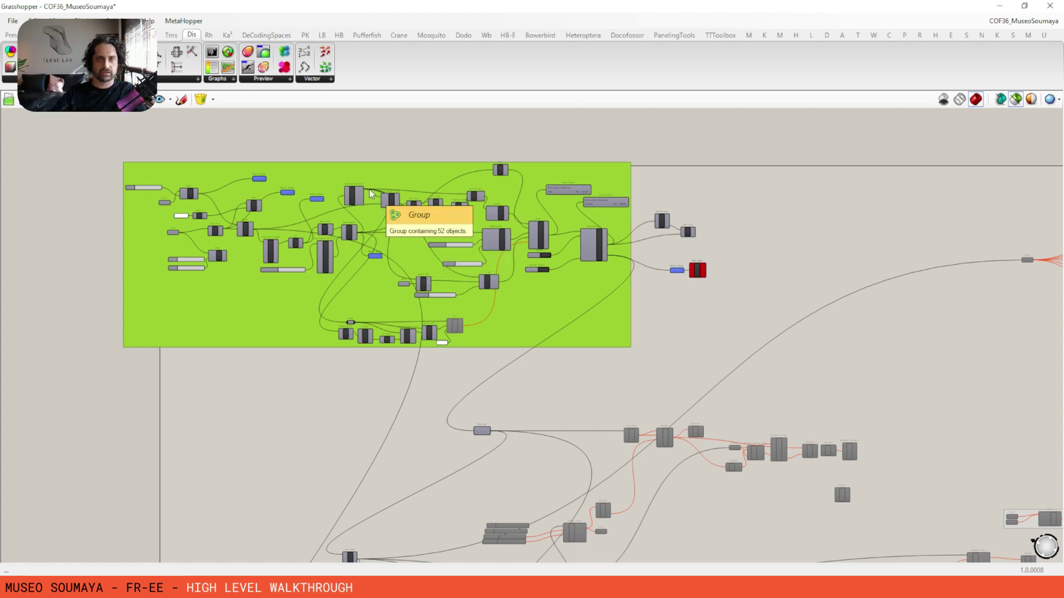
Dock Grasshopper beside Rhino, reset the BouncySolver and start it by setting its toggle to True
{"action": "left_click_drag", "start_coordinate": [497, 9], "coordinate": [1063, 180]}
{"action": "right_click_drag", "start_coordinate": [1053, 283], "coordinate": [740, 266]}
{"action": "scroll", "coordinate": [806, 229], "scroll_direction": "up", "scroll_amount": 2}
{"action": "left_click", "coordinate": [817, 229]}
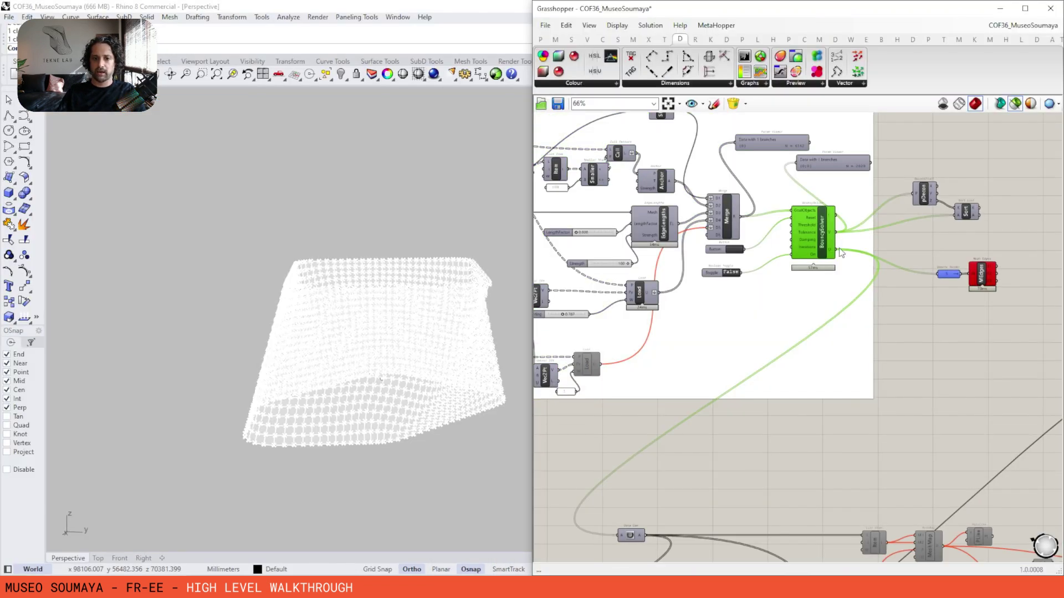
{"action": "scroll", "coordinate": [841, 253], "scroll_direction": "up", "scroll_amount": 3}
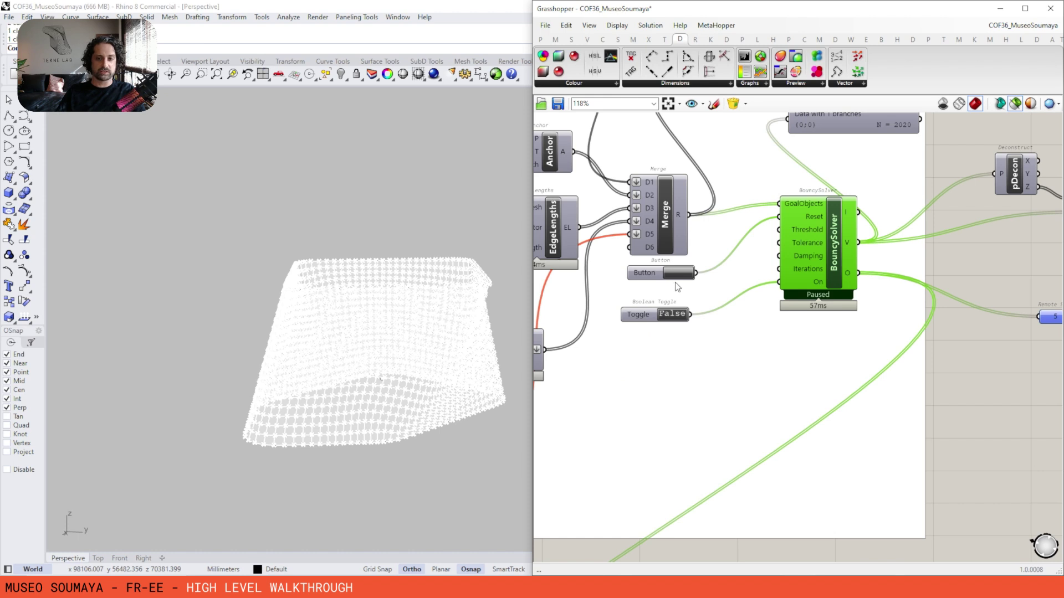
{"action": "left_click", "coordinate": [677, 273]}
{"action": "double_click", "coordinate": [671, 314]}
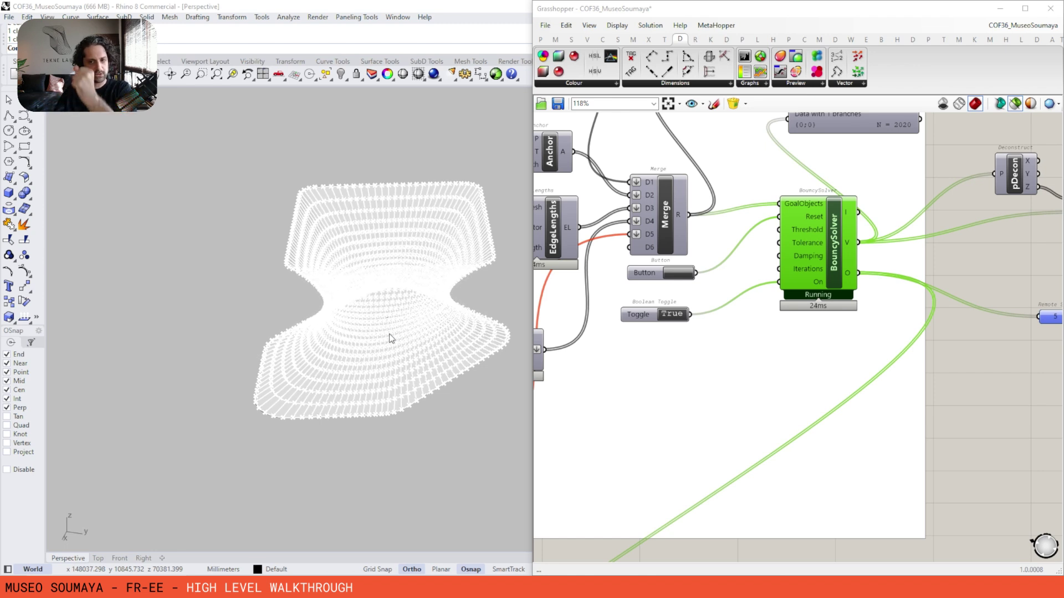
Pause the BouncySolver and examine the relaxed mesh from several angles through the Remote Sender on its output
{"action": "right_click_drag", "start_coordinate": [407, 330], "coordinate": [346, 344]}
{"action": "right_click_drag", "start_coordinate": [808, 213], "coordinate": [633, 238]}
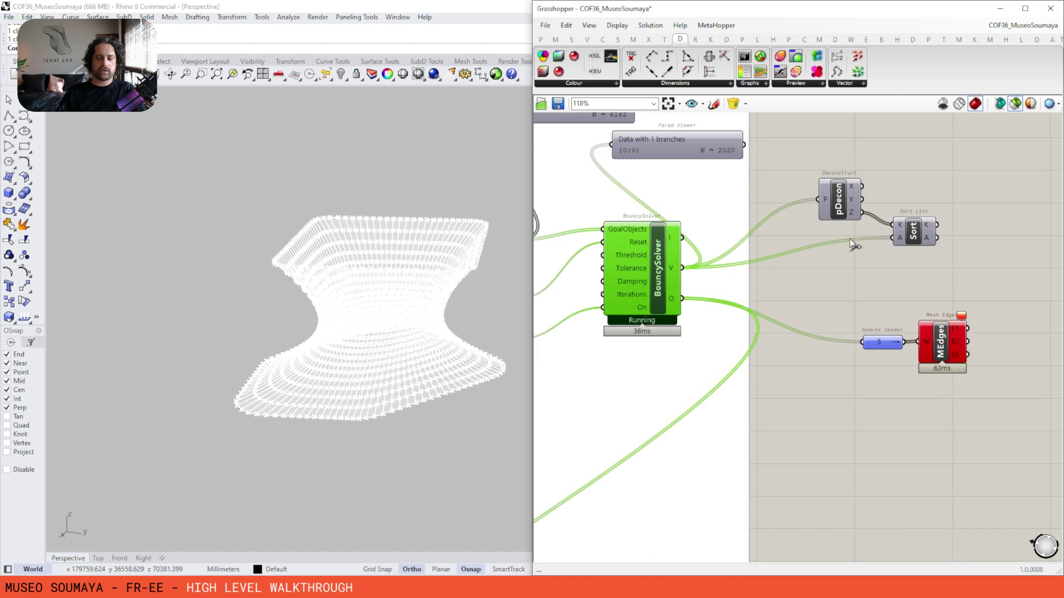
{"action": "left_click", "coordinate": [879, 343]}
{"action": "right_click_drag", "start_coordinate": [437, 283], "coordinate": [408, 317], "text": "shift"}
{"action": "right_click_drag", "start_coordinate": [591, 298], "coordinate": [776, 277]}
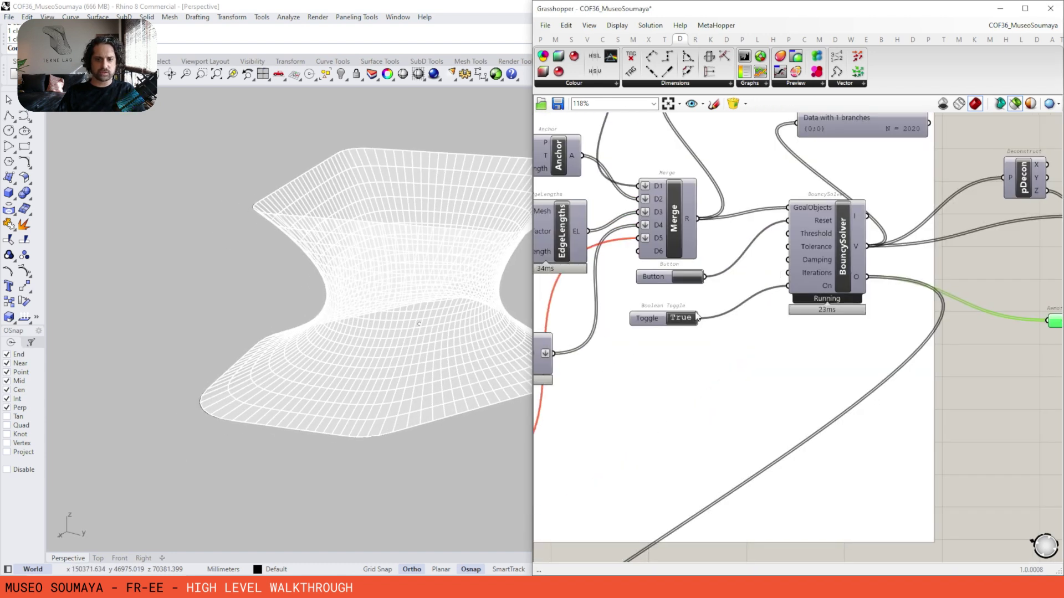
{"action": "right_click_drag", "start_coordinate": [915, 300], "coordinate": [758, 298]}
{"action": "right_click_drag", "start_coordinate": [431, 318], "coordinate": [414, 327]}
{"action": "right_click_drag", "start_coordinate": [469, 308], "coordinate": [311, 381], "text": "shift"}
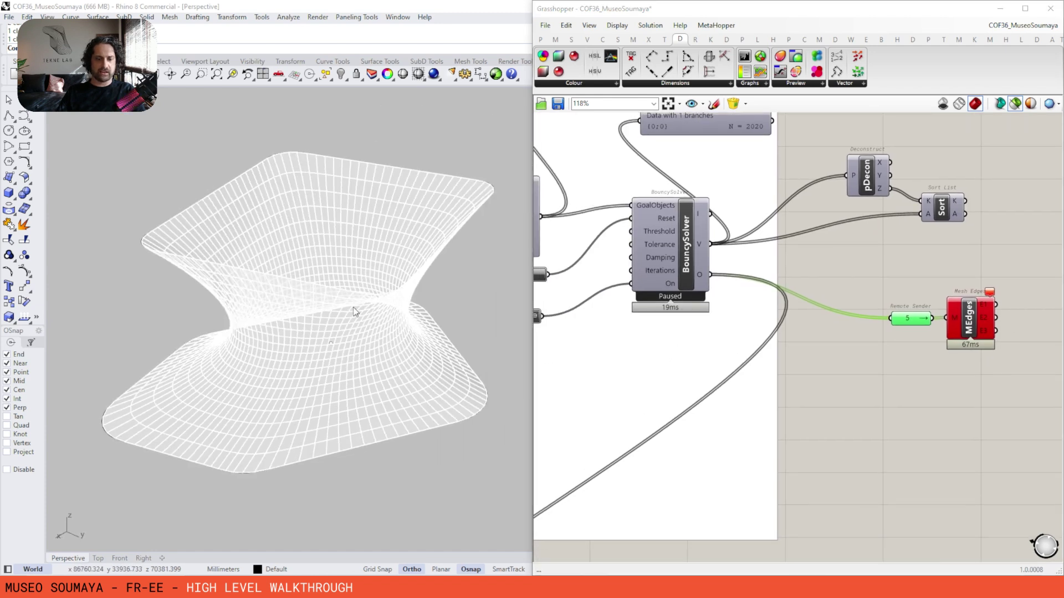
{"action": "right_click_drag", "start_coordinate": [355, 311], "coordinate": [321, 321]}
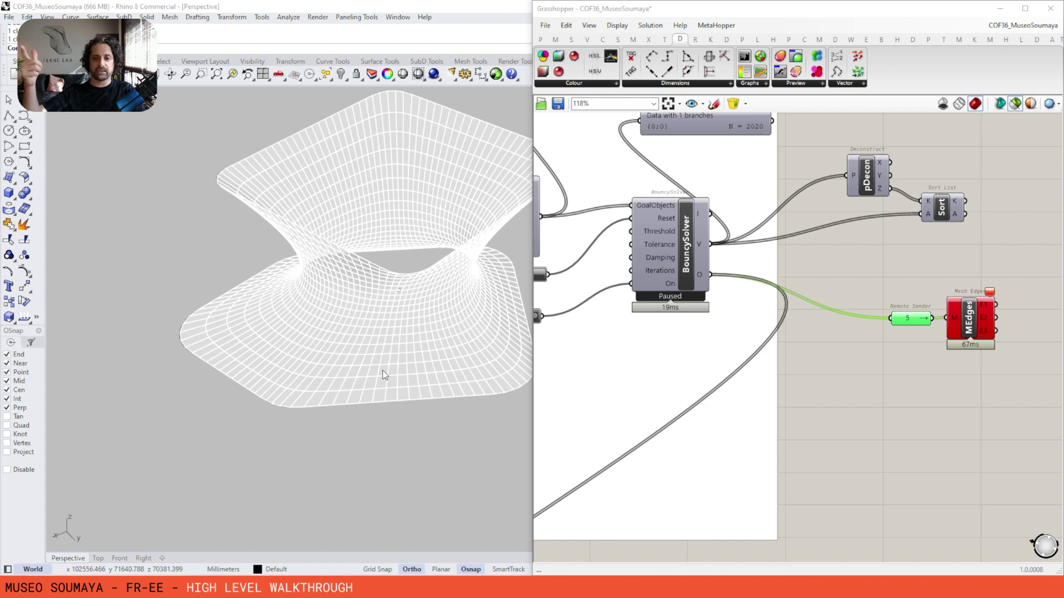
Maximize Grasshopper and survey the component clusters that follow the form-finding group
{"action": "left_click", "coordinate": [1025, 8]}
{"action": "scroll", "coordinate": [395, 292], "scroll_direction": "down", "scroll_amount": 5}
{"action": "scroll", "coordinate": [392, 285], "scroll_direction": "down", "scroll_amount": 1}
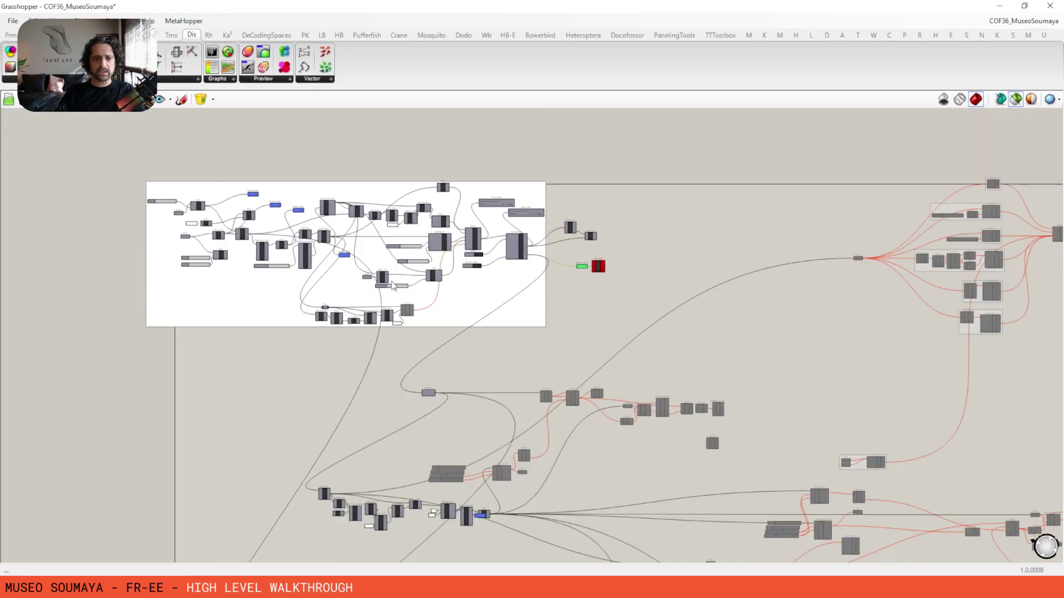
{"action": "scroll", "coordinate": [392, 286], "scroll_direction": "down", "scroll_amount": 2}
{"action": "right_click_drag", "start_coordinate": [430, 334], "coordinate": [373, 258]}
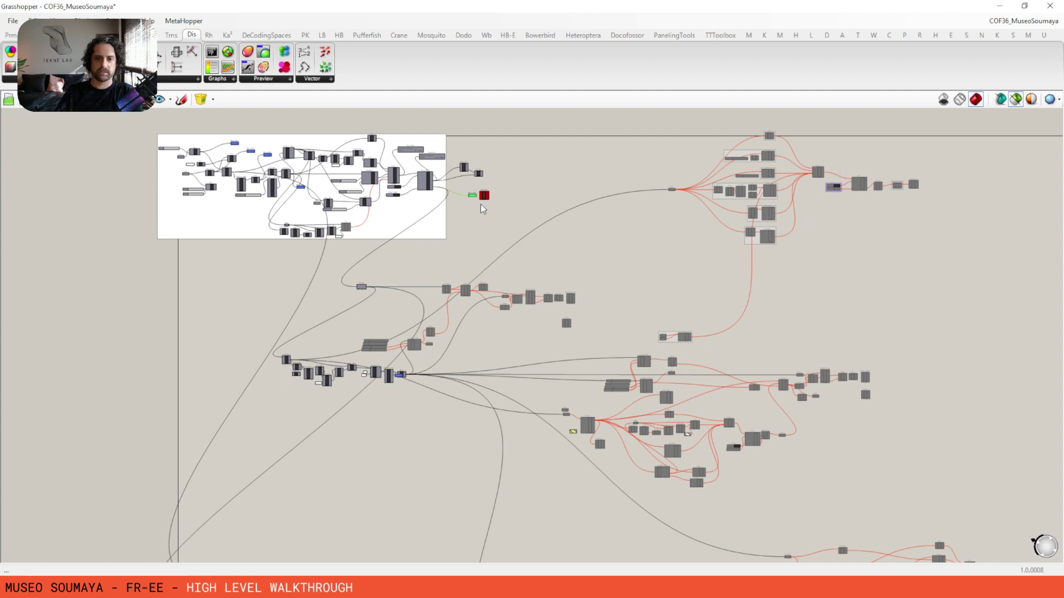
{"action": "scroll", "coordinate": [481, 205], "scroll_direction": "down", "scroll_amount": 2}
{"action": "right_click_drag", "start_coordinate": [696, 376], "coordinate": [709, 318]}
{"action": "right_click_drag", "start_coordinate": [720, 268], "coordinate": [730, 328]}
{"action": "left_click_drag", "start_coordinate": [822, 135], "coordinate": [592, 228]}
{"action": "left_click_drag", "start_coordinate": [822, 266], "coordinate": [589, 371]}
{"action": "left_click_drag", "start_coordinate": [873, 395], "coordinate": [669, 481]}
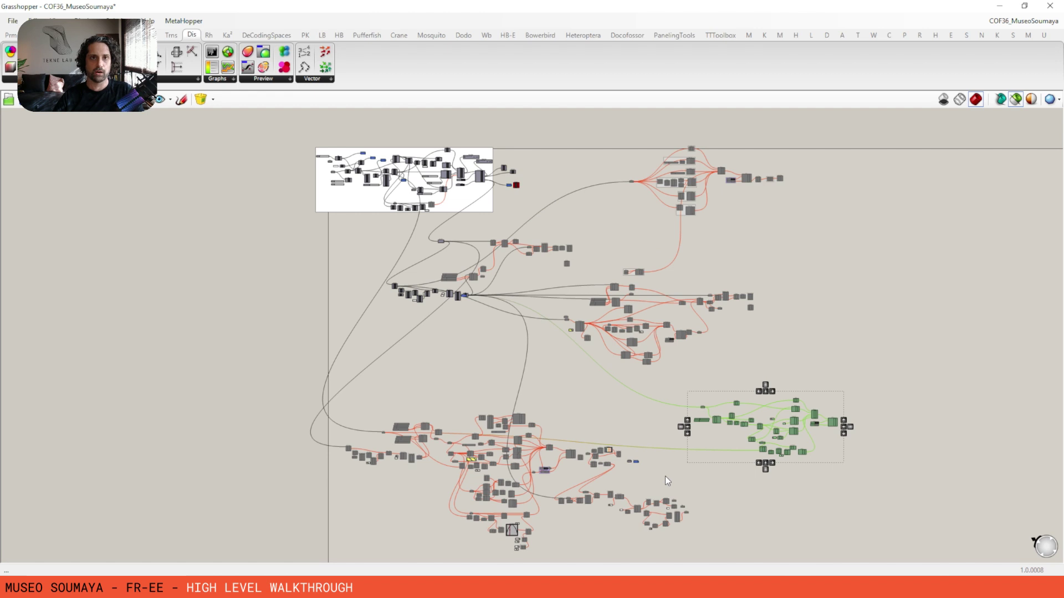
Select the upper-right cluster and examine its grouped solver goals, including the edge-length clamp
{"action": "left_click_drag", "start_coordinate": [814, 145], "coordinate": [546, 254]}
{"action": "scroll", "coordinate": [646, 185], "scroll_direction": "up", "scroll_amount": 4}
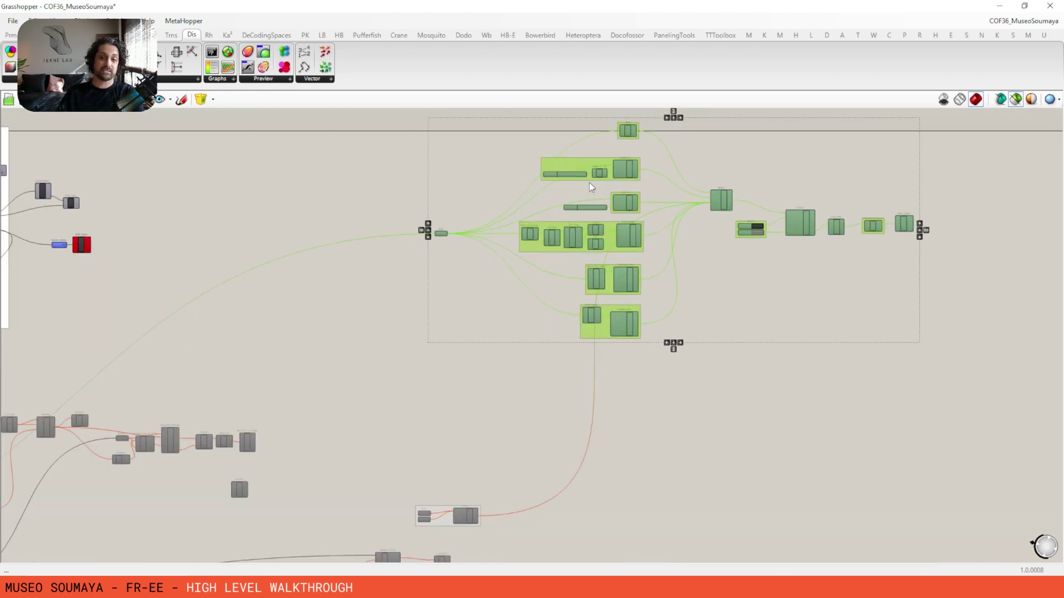
{"action": "scroll", "coordinate": [589, 182], "scroll_direction": "up", "scroll_amount": 2}
{"action": "scroll", "coordinate": [534, 218], "scroll_direction": "down", "scroll_amount": 1}
{"action": "right_click_drag", "start_coordinate": [689, 248], "coordinate": [636, 257]}
{"action": "scroll", "coordinate": [549, 260], "scroll_direction": "up", "scroll_amount": 4}
{"action": "scroll", "coordinate": [617, 227], "scroll_direction": "down", "scroll_amount": 7}
{"action": "right_click_drag", "start_coordinate": [501, 216], "coordinate": [605, 186]}
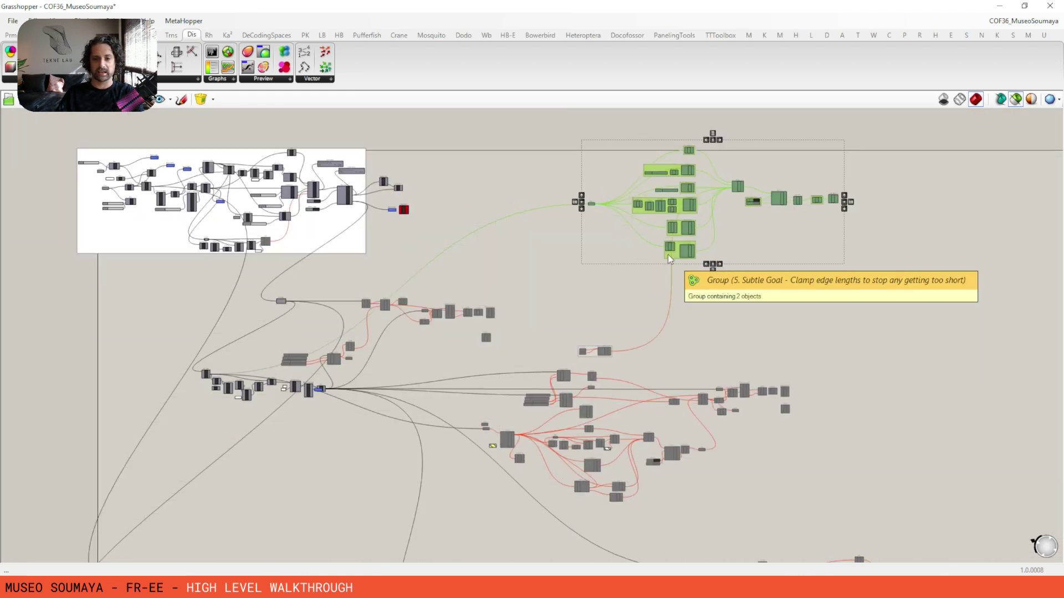
{"action": "right_click_drag", "start_coordinate": [667, 290], "coordinate": [659, 214]}
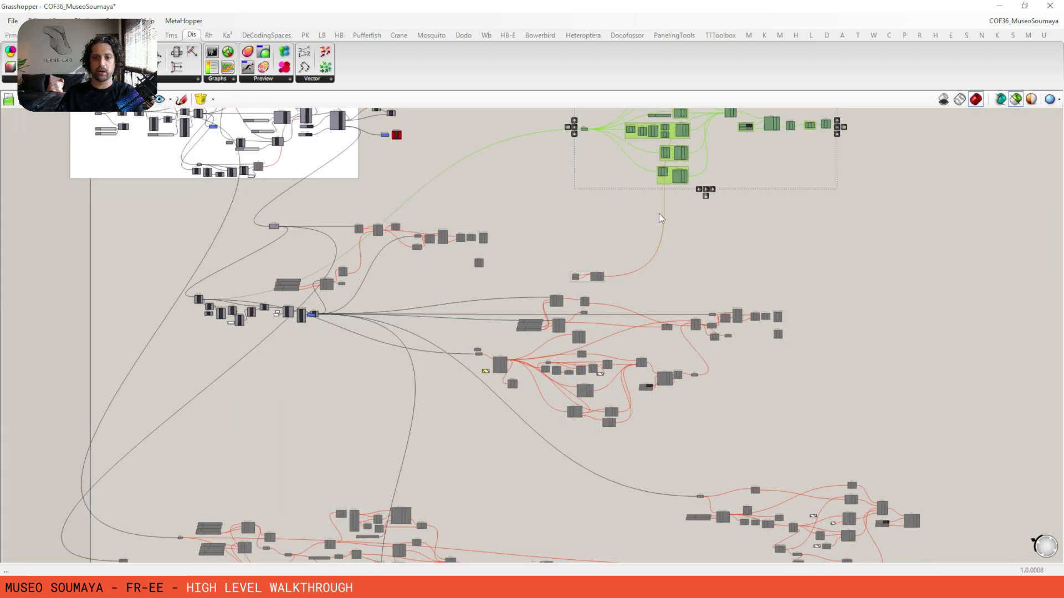
Move the small cluster at the lower end of the definition further right, away from the main panel cluster
{"action": "scroll", "coordinate": [661, 233], "scroll_direction": "down", "scroll_amount": 2}
{"action": "right_click_drag", "start_coordinate": [665, 355], "coordinate": [675, 298]}
{"action": "left_click_drag", "start_coordinate": [696, 409], "coordinate": [557, 480]}
{"action": "left_click_drag", "start_coordinate": [580, 434], "coordinate": [681, 445]}
Delete the upper-right cluster that holds the grouped solver goals
{"action": "left_click_drag", "start_coordinate": [613, 319], "coordinate": [271, 547]}
{"action": "left_click_drag", "start_coordinate": [862, 420], "coordinate": [621, 527]}
{"action": "right_click_drag", "start_coordinate": [717, 437], "coordinate": [735, 558]}
{"action": "left_click_drag", "start_coordinate": [846, 175], "coordinate": [622, 287]}
{"action": "key", "text": "Delete"}
Inspect and delete the middle-right cluster containing the Hexagonal Structure, Solver and MeshMap components
{"action": "scroll", "coordinate": [665, 339], "scroll_direction": "up", "scroll_amount": 4}
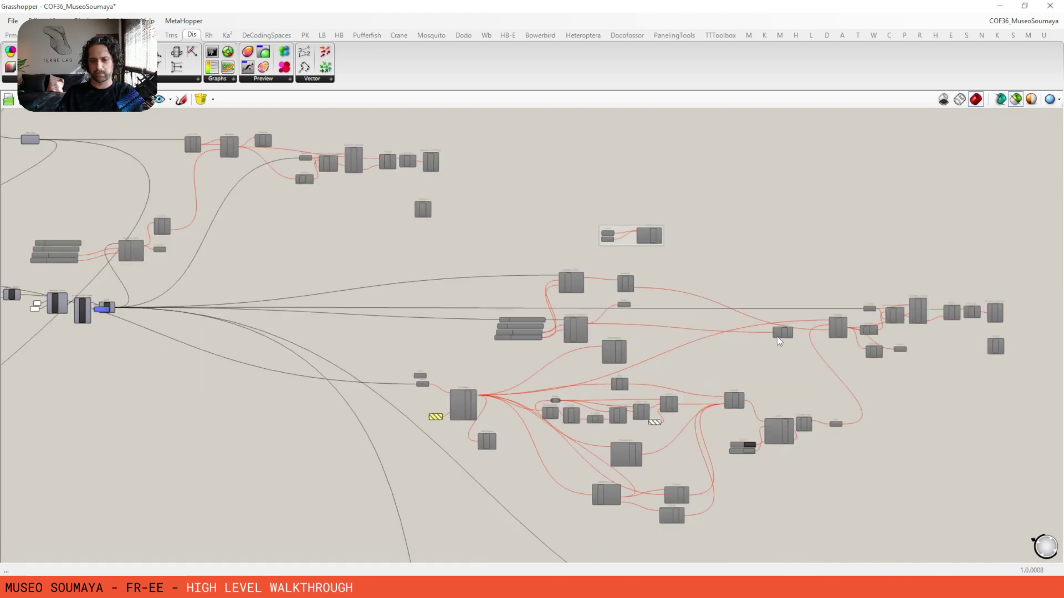
{"action": "right_click_drag", "start_coordinate": [776, 336], "coordinate": [686, 315]}
{"action": "left_click_drag", "start_coordinate": [946, 195], "coordinate": [281, 514]}
{"action": "scroll", "coordinate": [524, 327], "scroll_direction": "up", "scroll_amount": 4}
{"action": "right_click_drag", "start_coordinate": [635, 293], "coordinate": [578, 251]}
{"action": "scroll", "coordinate": [809, 261], "scroll_direction": "down", "scroll_amount": 2}
{"action": "right_click_drag", "start_coordinate": [799, 259], "coordinate": [662, 261]}
{"action": "scroll", "coordinate": [588, 355], "scroll_direction": "up", "scroll_amount": 3}
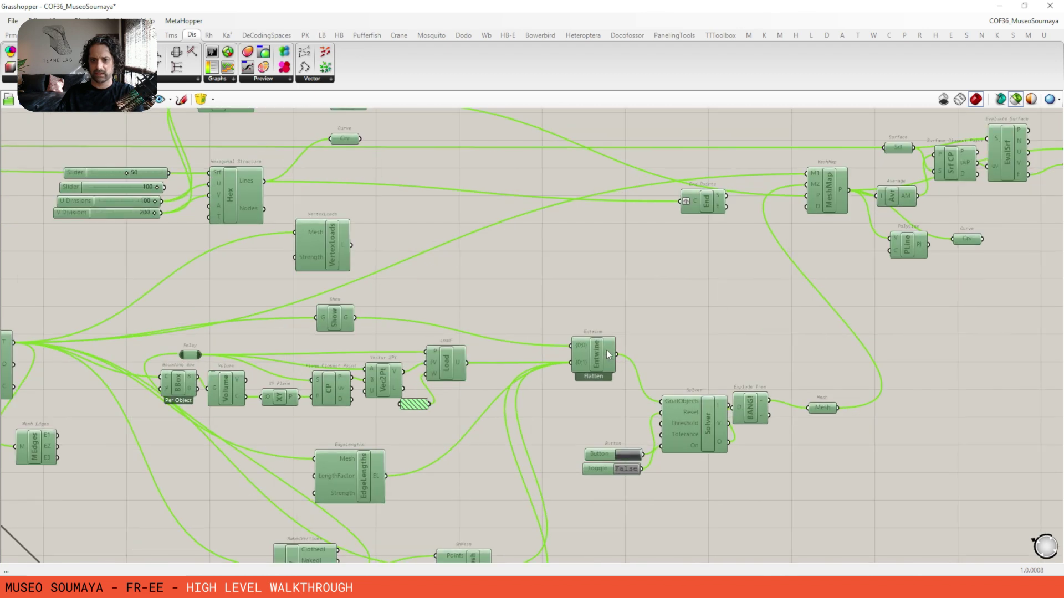
{"action": "scroll", "coordinate": [732, 268], "scroll_direction": "down", "scroll_amount": 1}
{"action": "right_click_drag", "start_coordinate": [734, 268], "coordinate": [608, 292]}
{"action": "scroll", "coordinate": [520, 229], "scroll_direction": "down", "scroll_amount": 4}
{"action": "right_click_drag", "start_coordinate": [514, 223], "coordinate": [679, 251]}
{"action": "scroll", "coordinate": [645, 354], "scroll_direction": "down", "scroll_amount": 2}
{"action": "right_click_drag", "start_coordinate": [643, 355], "coordinate": [579, 247]}
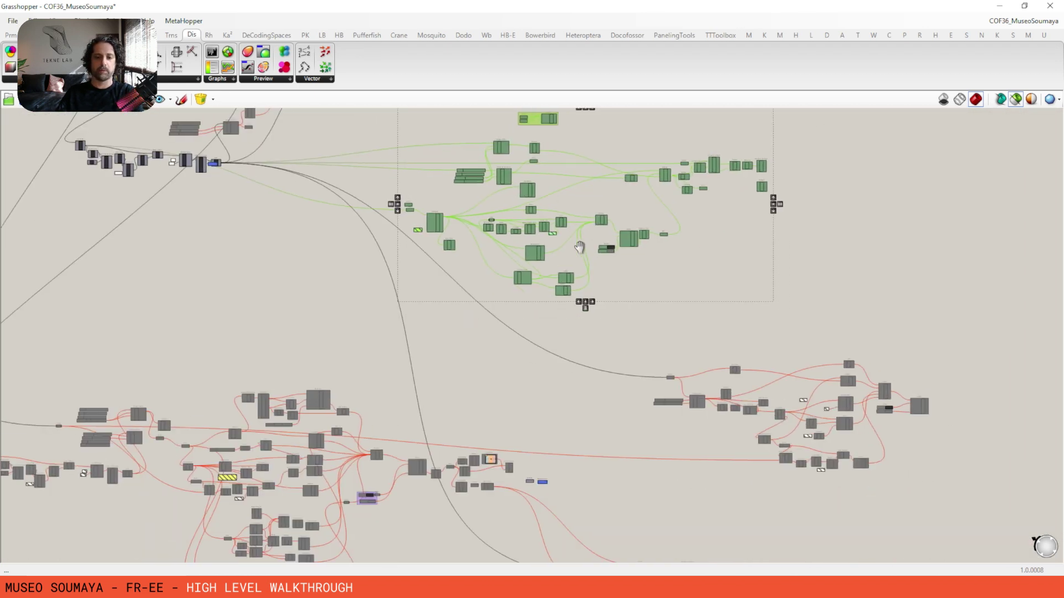
{"action": "key", "text": "Delete"}
Delete the remaining lower-right cluster and the unused cluster between the form-finding group and the loft chain
{"action": "left_click_drag", "start_coordinate": [933, 339], "coordinate": [570, 518]}
{"action": "right_click_drag", "start_coordinate": [552, 250], "coordinate": [693, 436]}
{"action": "scroll", "coordinate": [517, 235], "scroll_direction": "up", "scroll_amount": 3}
{"action": "left_click_drag", "start_coordinate": [637, 195], "coordinate": [138, 366]}
{"action": "key", "text": "Delete"}
{"action": "key", "text": "Delete"}
Move the mesh section and loft chain closer beneath the Data Dam component
{"action": "scroll", "coordinate": [377, 343], "scroll_direction": "down", "scroll_amount": 3}
{"action": "right_click_drag", "start_coordinate": [377, 343], "coordinate": [449, 226]}
{"action": "left_click_drag", "start_coordinate": [442, 211], "coordinate": [134, 337]}
{"action": "left_click_drag", "start_coordinate": [332, 264], "coordinate": [407, 234]}
{"action": "scroll", "coordinate": [410, 244], "scroll_direction": "down", "scroll_amount": 2}
{"action": "right_click_drag", "start_coordinate": [553, 334], "coordinate": [504, 264]}
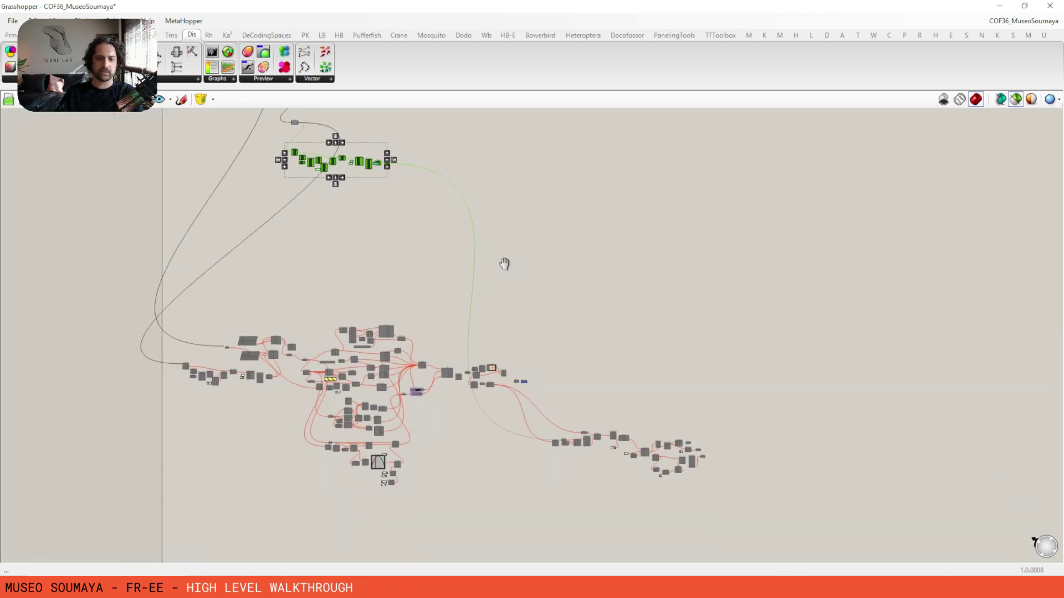
Select all remaining panel clusters and move them up to the right of the loft chain
{"action": "left_click_drag", "start_coordinate": [855, 225], "coordinate": [115, 504]}
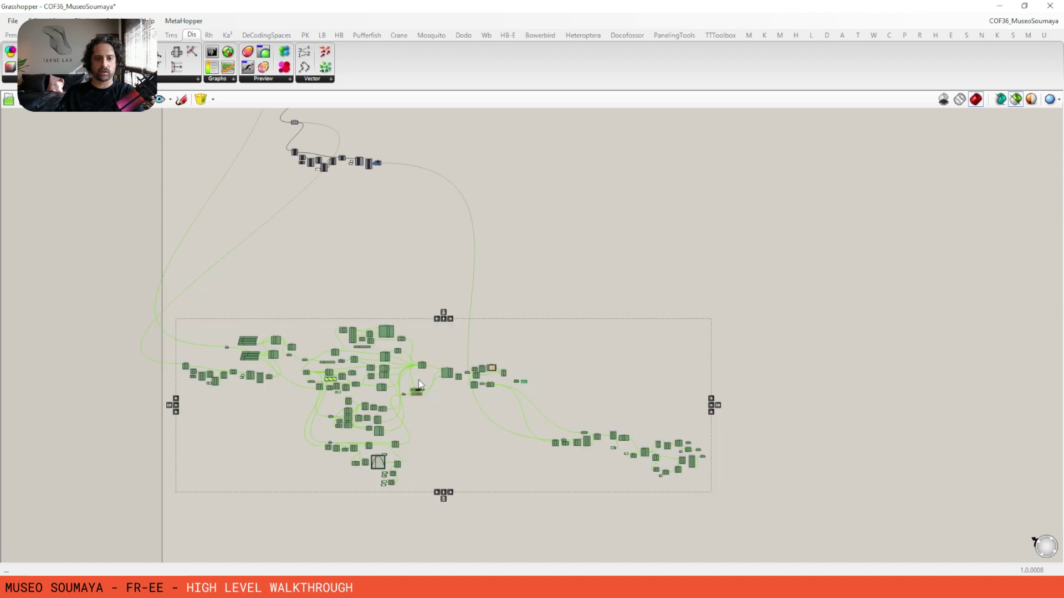
{"action": "right_click_drag", "start_coordinate": [386, 338], "coordinate": [389, 424]}
{"action": "left_click_drag", "start_coordinate": [400, 419], "coordinate": [653, 194]}
{"action": "right_click_drag", "start_coordinate": [543, 135], "coordinate": [527, 207]}
{"action": "left_click", "coordinate": [635, 314]}
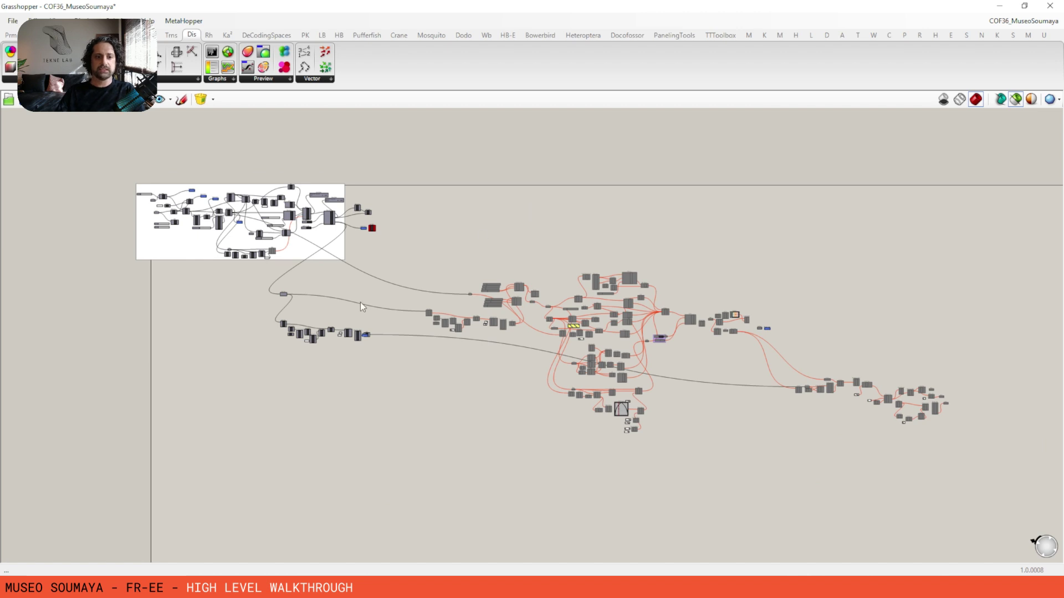
Examine the chain from Data Dam to Loft and clear the Remote Sender off the Loft component
{"action": "scroll", "coordinate": [299, 314], "scroll_direction": "up", "scroll_amount": 8}
{"action": "right_click_drag", "start_coordinate": [268, 195], "coordinate": [292, 334]}
{"action": "scroll", "coordinate": [493, 197], "scroll_direction": "down", "scroll_amount": 1}
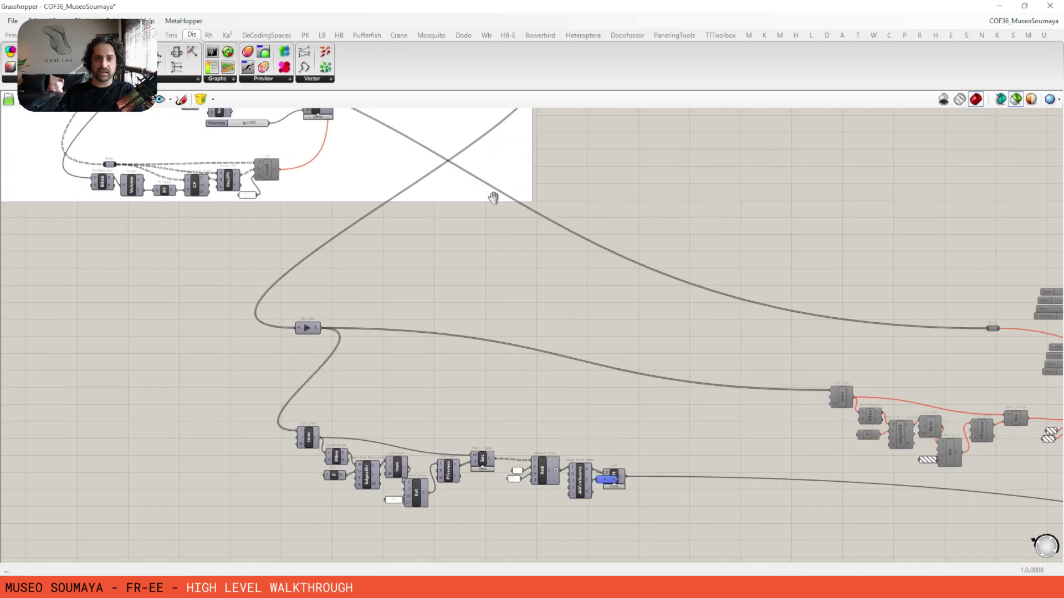
{"action": "right_click_drag", "start_coordinate": [493, 197], "coordinate": [490, 321]}
{"action": "right_click_drag", "start_coordinate": [618, 410], "coordinate": [303, 283]}
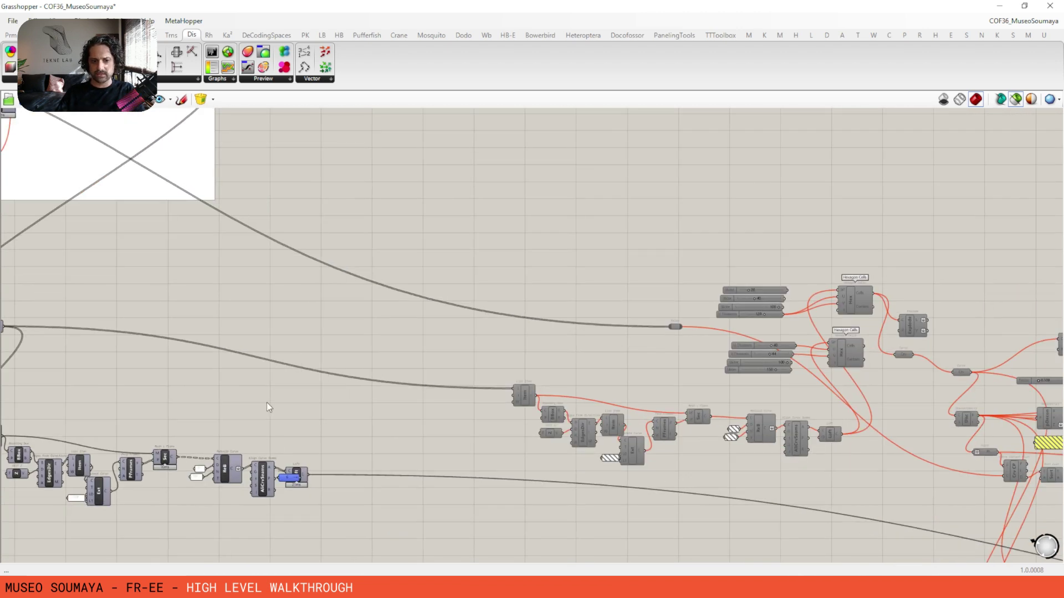
{"action": "right_click_drag", "start_coordinate": [180, 482], "coordinate": [477, 386]}
{"action": "scroll", "coordinate": [477, 387], "scroll_direction": "up", "scroll_amount": 3}
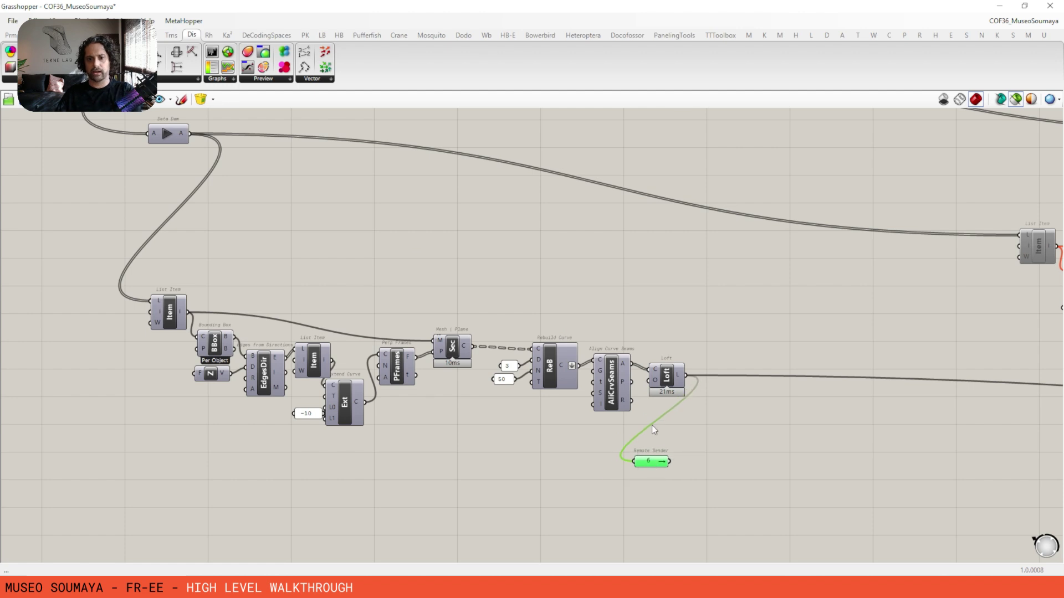
Dock Grasshopper beside Rhino again and examine the BouncySolver's mesh up close and from several angles
{"action": "left_click_drag", "start_coordinate": [477, 11], "coordinate": [1062, 122]}
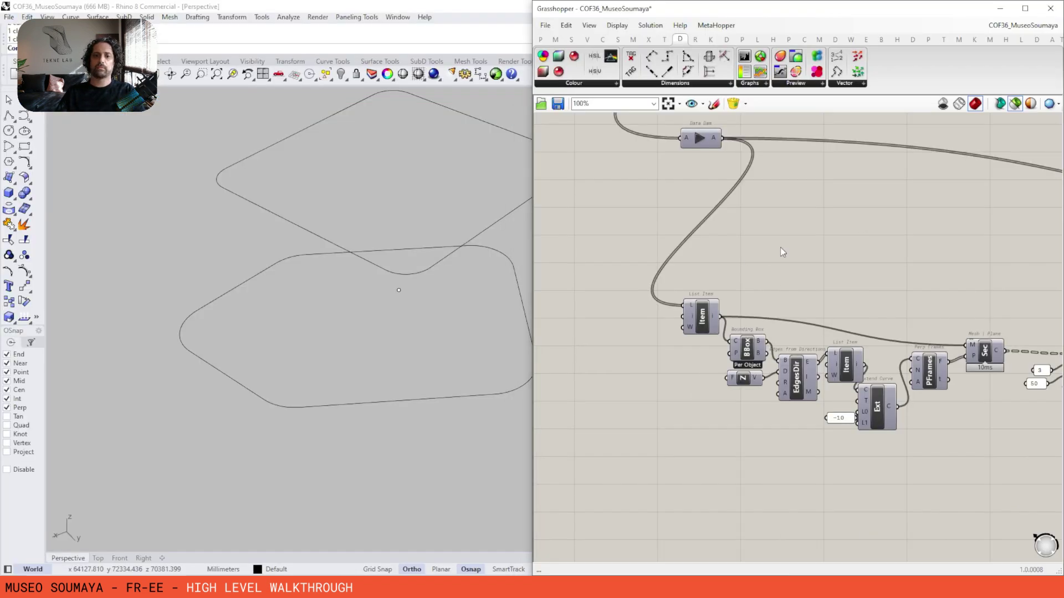
{"action": "right_click_drag", "start_coordinate": [783, 252], "coordinate": [709, 392]}
{"action": "scroll", "coordinate": [709, 392], "scroll_direction": "down", "scroll_amount": 3}
{"action": "left_click", "coordinate": [760, 240]}
{"action": "right_click_drag", "start_coordinate": [413, 310], "coordinate": [341, 347]}
{"action": "scroll", "coordinate": [305, 377], "scroll_direction": "up", "scroll_amount": 7}
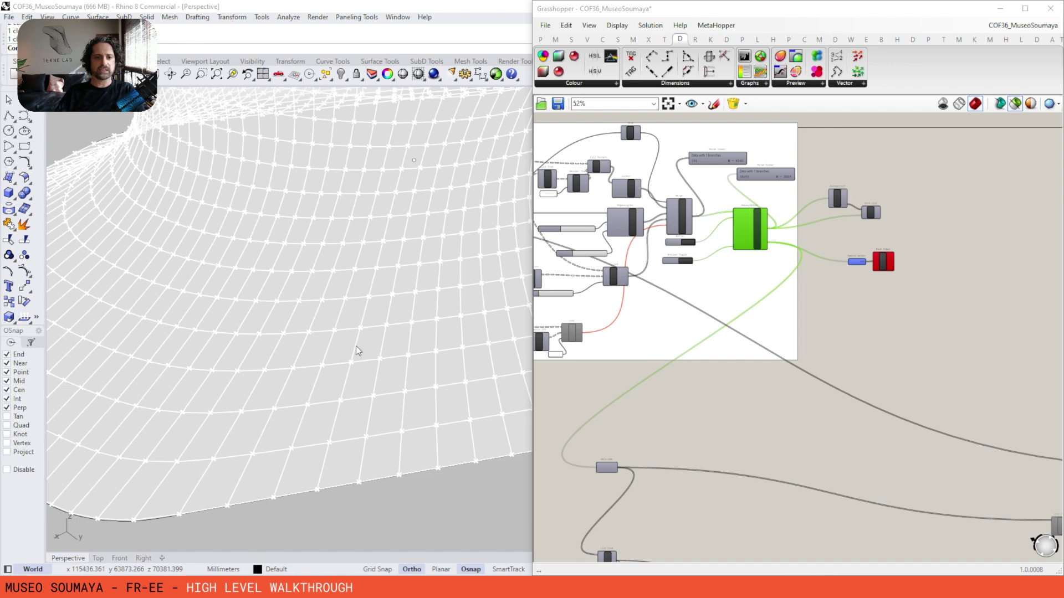
{"action": "right_click_drag", "start_coordinate": [367, 257], "coordinate": [380, 332]}
{"action": "scroll", "coordinate": [385, 279], "scroll_direction": "down", "scroll_amount": 6}
{"action": "right_click_drag", "start_coordinate": [385, 277], "coordinate": [353, 357]}
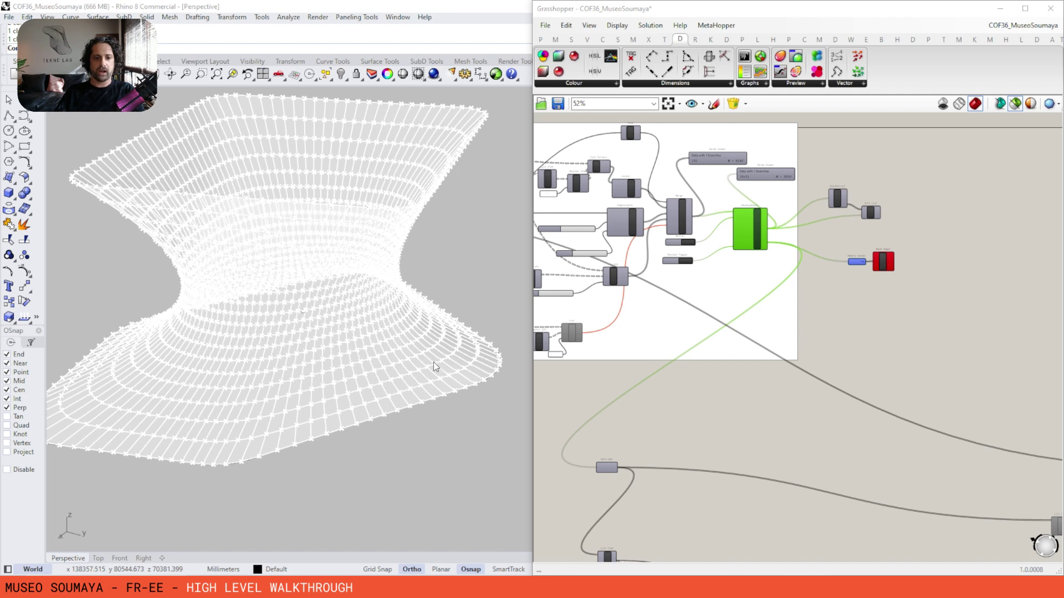
{"action": "right_click_drag", "start_coordinate": [808, 349], "coordinate": [867, 189]}
{"action": "right_click_drag", "start_coordinate": [762, 432], "coordinate": [738, 347]}
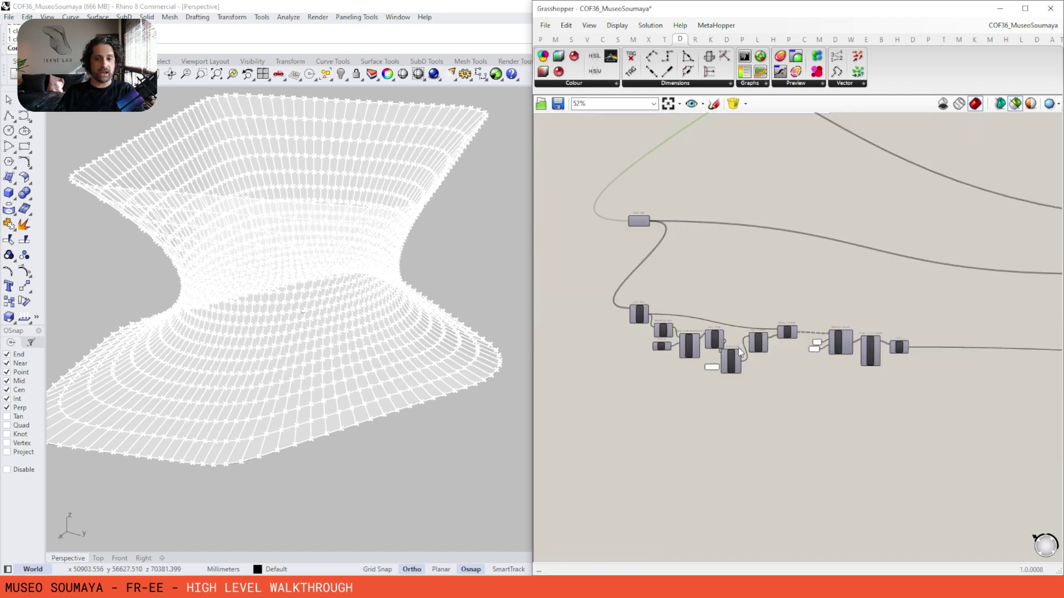
Preview the Mesh | Plane section curves, the Rebuild Curve result and the Loft surface one after another in Rhino
{"action": "scroll", "coordinate": [738, 344], "scroll_direction": "up", "scroll_amount": 2}
{"action": "mouse_move", "coordinate": [597, 308]}
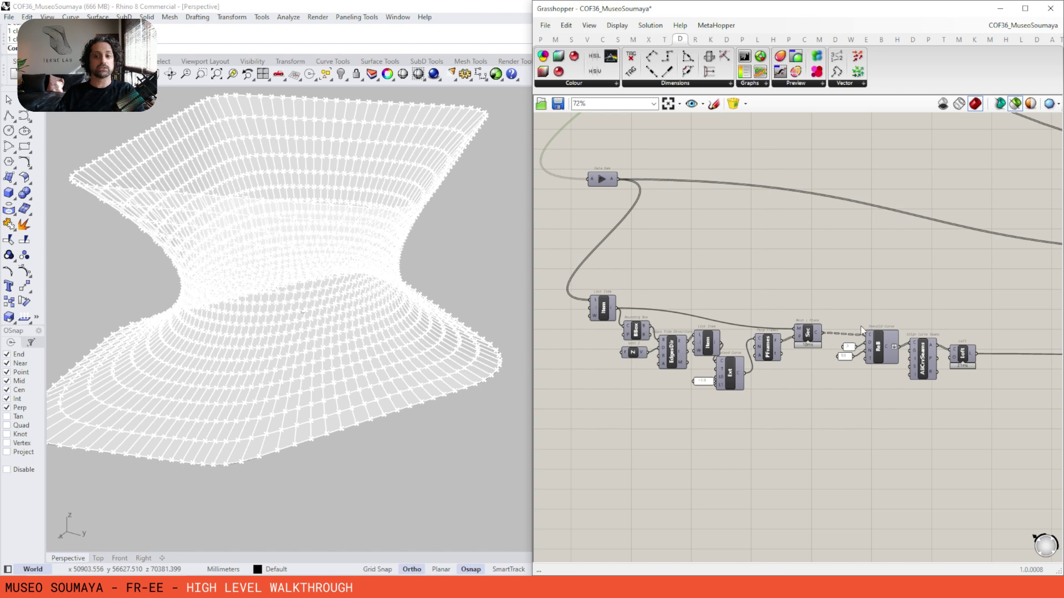
{"action": "right_click_drag", "start_coordinate": [836, 282], "coordinate": [810, 264]}
{"action": "left_click", "coordinate": [781, 313]}
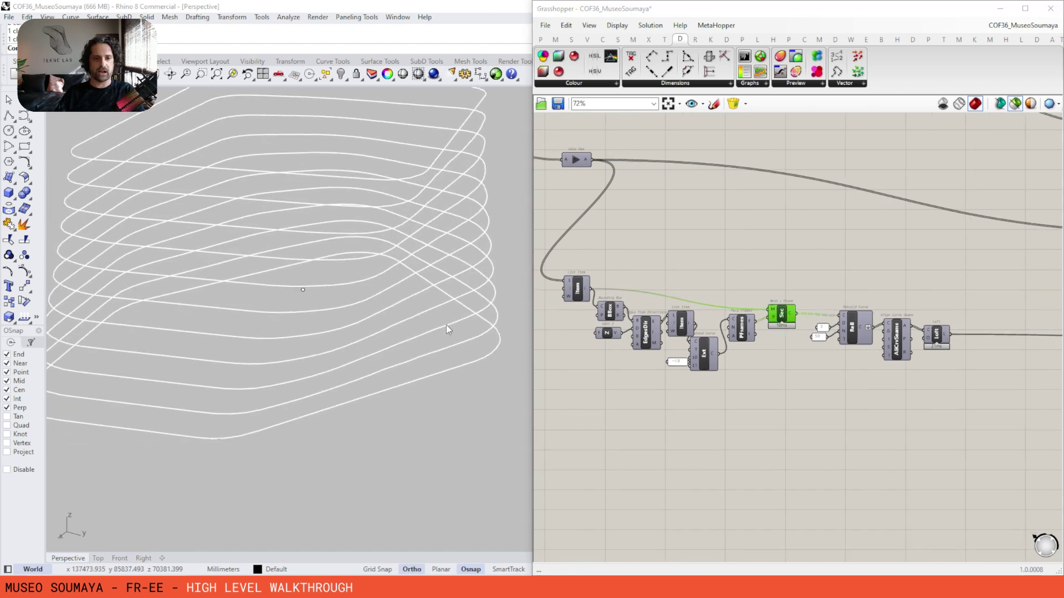
{"action": "right_click_drag", "start_coordinate": [446, 324], "coordinate": [449, 310]}
{"action": "left_click", "coordinate": [853, 330]}
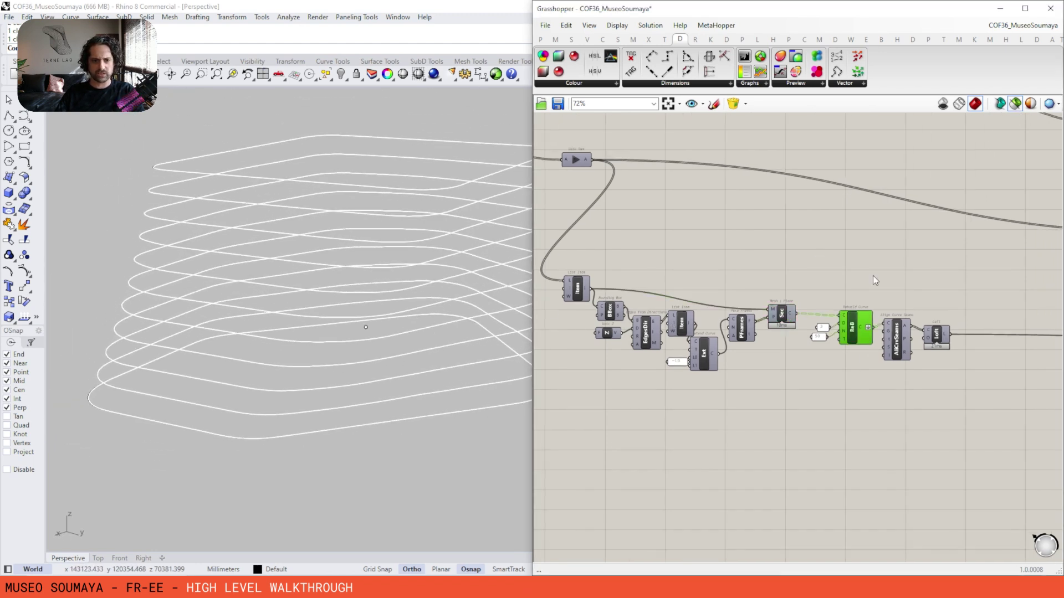
{"action": "right_click_drag", "start_coordinate": [873, 277], "coordinate": [851, 277]}
{"action": "left_click", "coordinate": [914, 335]}
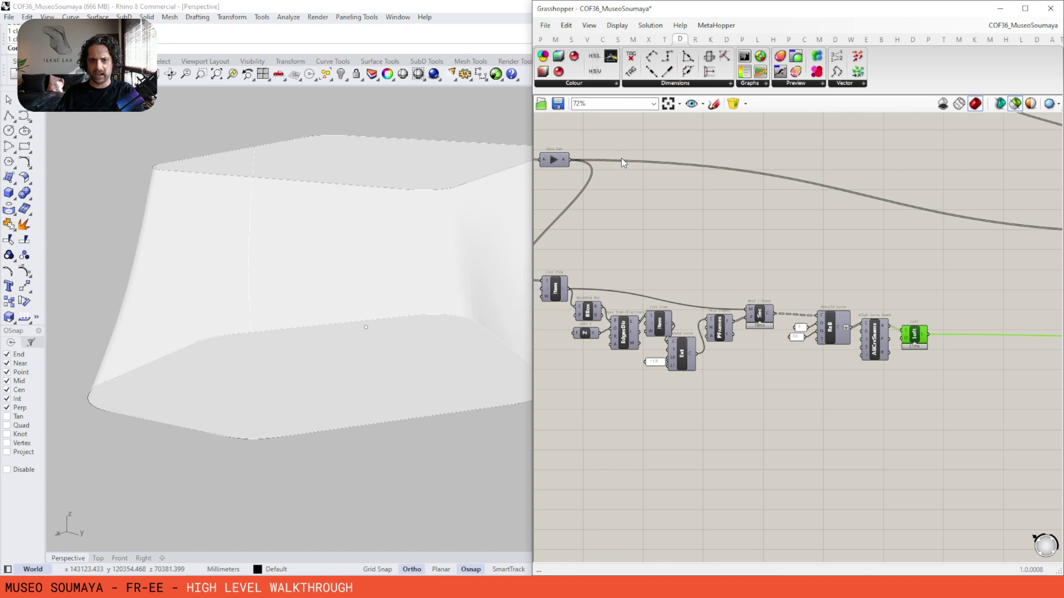
Compare the Data Dam mesh with the Align Curve Seams and Loft results, examining the lofted surface from several angles
{"action": "left_click", "coordinate": [555, 160]}
{"action": "right_click_drag", "start_coordinate": [642, 227], "coordinate": [677, 226]}
{"action": "right_click_drag", "start_coordinate": [407, 299], "coordinate": [380, 325]}
{"action": "right_click_drag", "start_coordinate": [926, 326], "coordinate": [782, 303]}
{"action": "scroll", "coordinate": [785, 307], "scroll_direction": "up", "scroll_amount": 3}
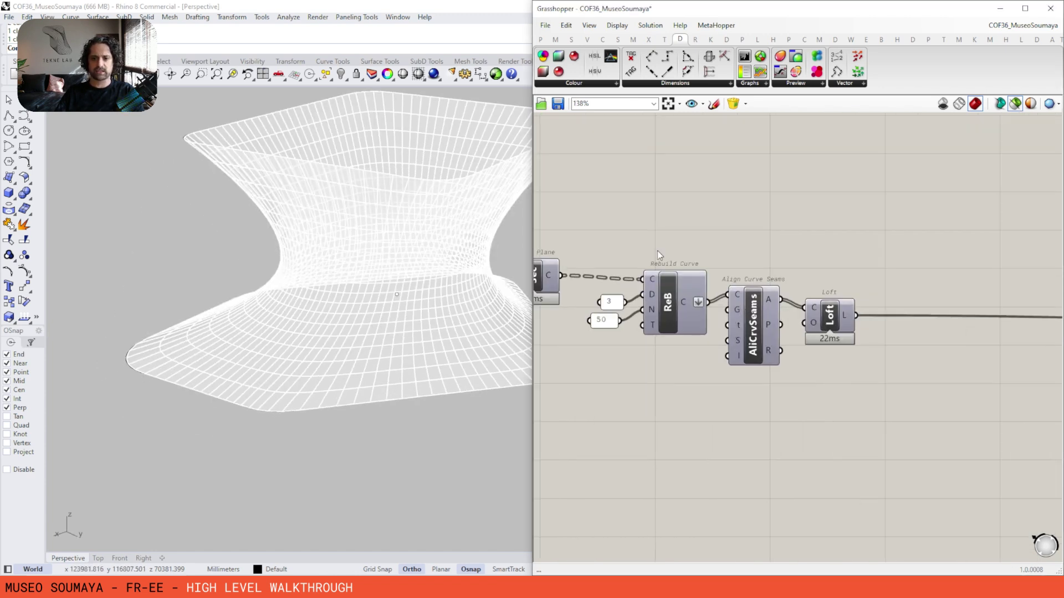
{"action": "left_click", "coordinate": [749, 319]}
{"action": "left_click", "coordinate": [820, 314]}
{"action": "right_click_drag", "start_coordinate": [498, 288], "coordinate": [388, 291]}
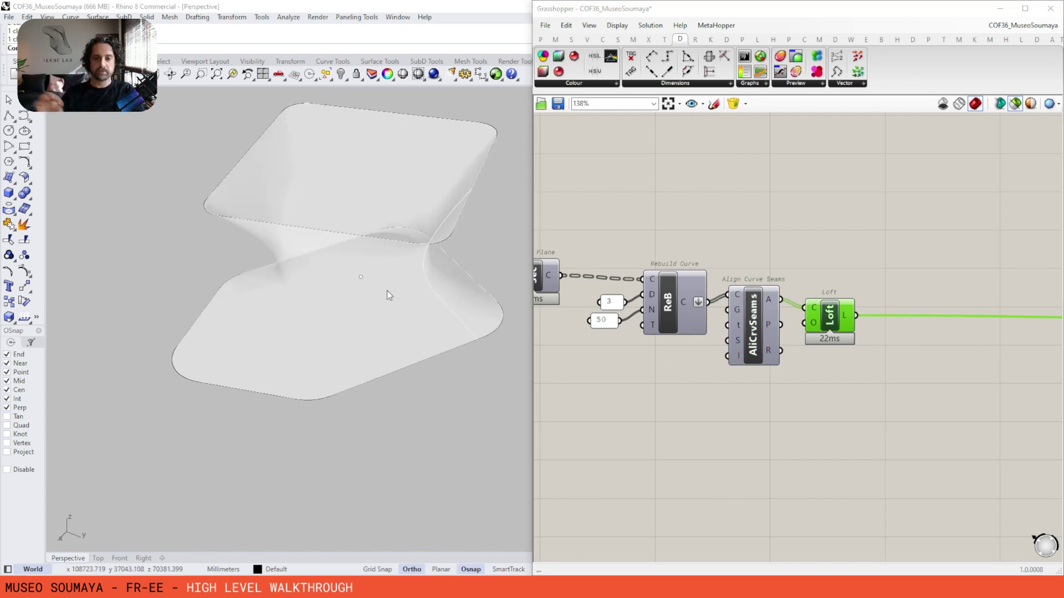
{"action": "right_click_drag", "start_coordinate": [382, 308], "coordinate": [375, 284]}
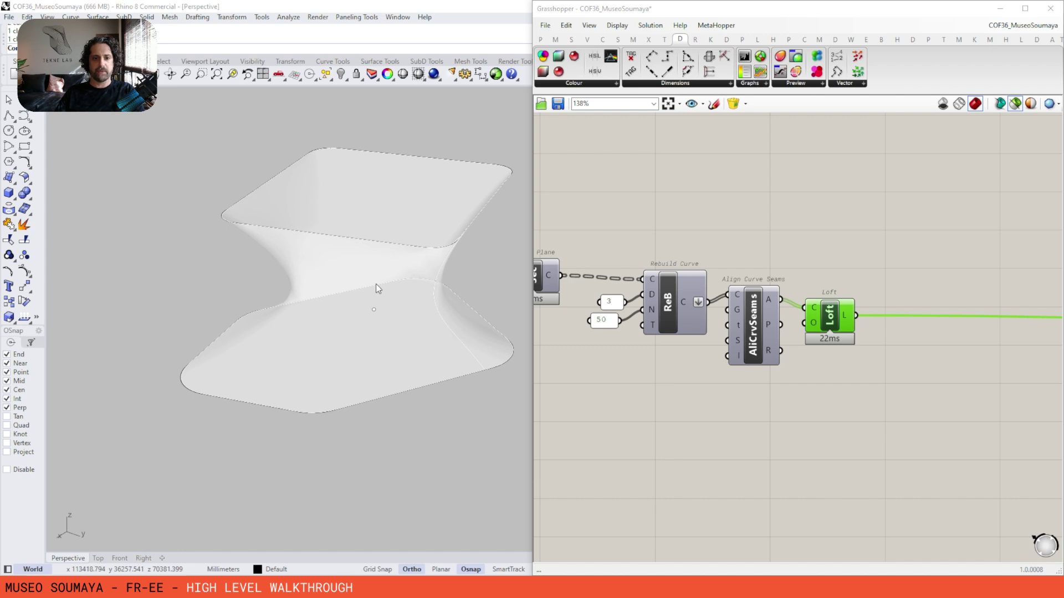
Group all components of the mesh section and loft chain below the Data Dam
{"action": "scroll", "coordinate": [803, 288], "scroll_direction": "down", "scroll_amount": 7}
{"action": "left_click_drag", "start_coordinate": [922, 223], "coordinate": [705, 362]}
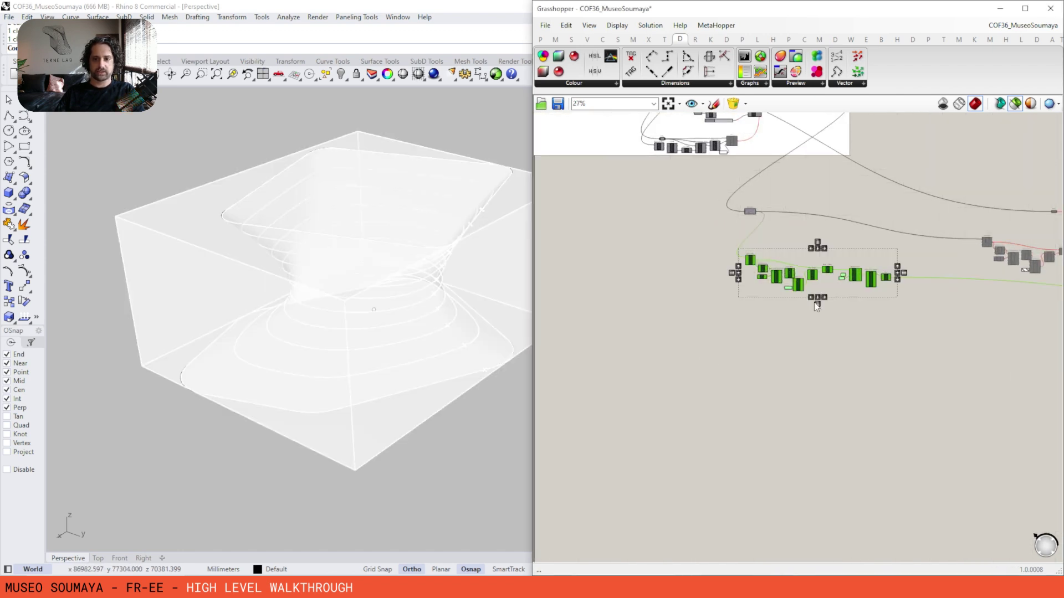
{"action": "right_click_drag", "start_coordinate": [913, 259], "coordinate": [805, 330]}
{"action": "key", "text": "ctrl+g"}
{"action": "left_click", "coordinate": [855, 261]}
{"action": "right_click_drag", "start_coordinate": [863, 260], "coordinate": [882, 357]}
{"action": "right_click_drag", "start_coordinate": [738, 406], "coordinate": [796, 382]}
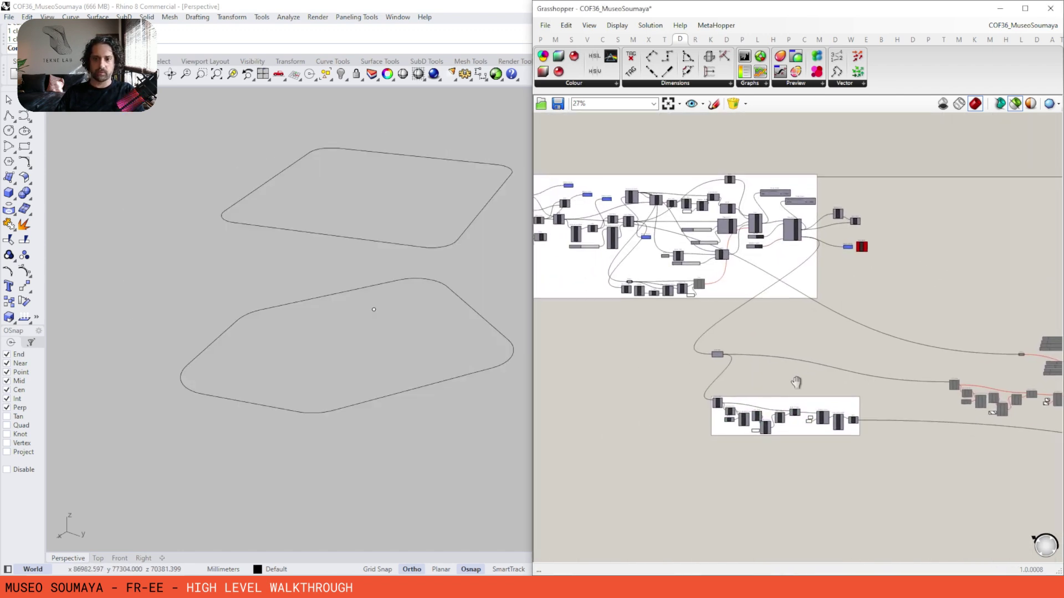
Maximize the Grasshopper window and delete the duplicate lower Hexagon Cells component together with its division sliders
{"action": "left_click", "coordinate": [1024, 8]}
{"action": "right_click_drag", "start_coordinate": [420, 245], "coordinate": [601, 220]}
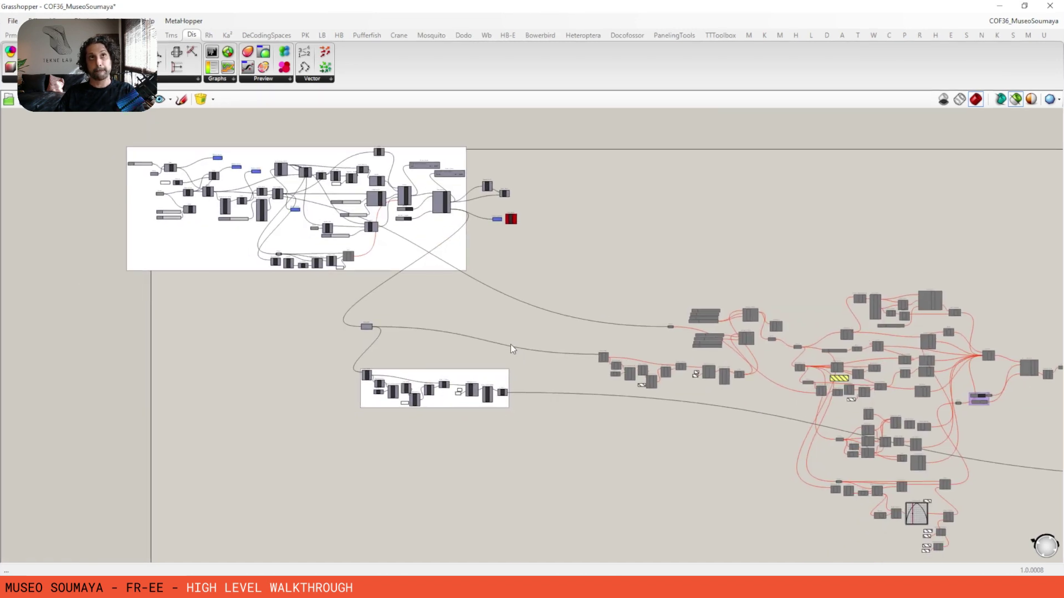
{"action": "right_click_drag", "start_coordinate": [635, 321], "coordinate": [391, 234]}
{"action": "right_click_drag", "start_coordinate": [410, 288], "coordinate": [338, 288]}
{"action": "scroll", "coordinate": [338, 288], "scroll_direction": "up", "scroll_amount": 2}
{"action": "right_click_drag", "start_coordinate": [268, 269], "coordinate": [613, 322]}
{"action": "scroll", "coordinate": [614, 321], "scroll_direction": "up", "scroll_amount": 5}
{"action": "scroll", "coordinate": [614, 321], "scroll_direction": "down", "scroll_amount": 1}
{"action": "right_click_drag", "start_coordinate": [588, 275], "coordinate": [327, 249]}
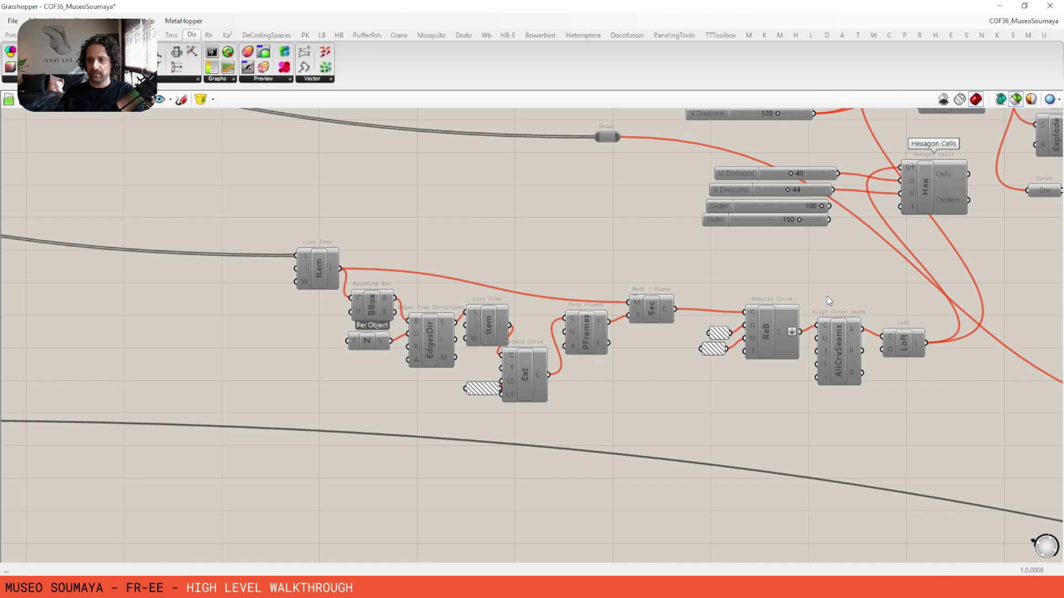
{"action": "scroll", "coordinate": [827, 296], "scroll_direction": "down", "scroll_amount": 1}
{"action": "right_click_drag", "start_coordinate": [827, 295], "coordinate": [473, 359]}
{"action": "left_click_drag", "start_coordinate": [613, 242], "coordinate": [363, 308]}
{"action": "scroll", "coordinate": [439, 309], "scroll_direction": "down", "scroll_amount": 1}
{"action": "key", "text": "Delete"}
Move the second section and loft chain up beside the remaining Hexagon Cells sliders, and shift the end cluster slightly up and right
{"action": "left_click_drag", "start_coordinate": [545, 307], "coordinate": [106, 430]}
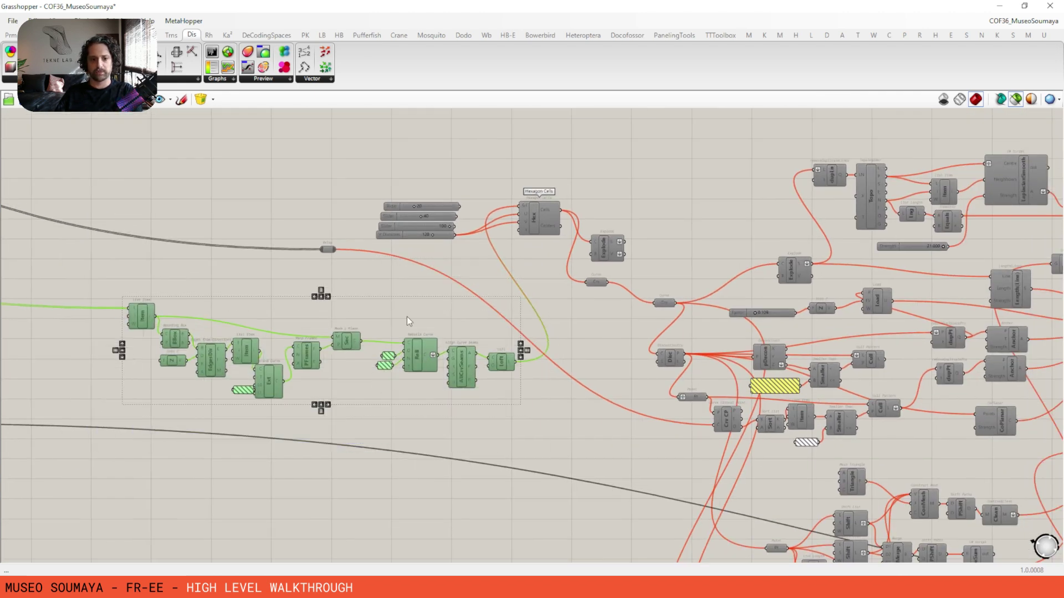
{"action": "scroll", "coordinate": [604, 274], "scroll_direction": "down", "scroll_amount": 3}
{"action": "scroll", "coordinate": [602, 271], "scroll_direction": "down", "scroll_amount": 1}
{"action": "right_click_drag", "start_coordinate": [678, 249], "coordinate": [664, 191]}
{"action": "right_click_drag", "start_coordinate": [798, 196], "coordinate": [773, 190]}
{"action": "scroll", "coordinate": [772, 190], "scroll_direction": "down", "scroll_amount": 1}
{"action": "right_click_drag", "start_coordinate": [748, 144], "coordinate": [696, 154]}
{"action": "left_click_drag", "start_coordinate": [1004, 295], "coordinate": [693, 454]}
{"action": "left_click_drag", "start_coordinate": [821, 353], "coordinate": [880, 321]}
{"action": "left_click", "coordinate": [846, 152]}
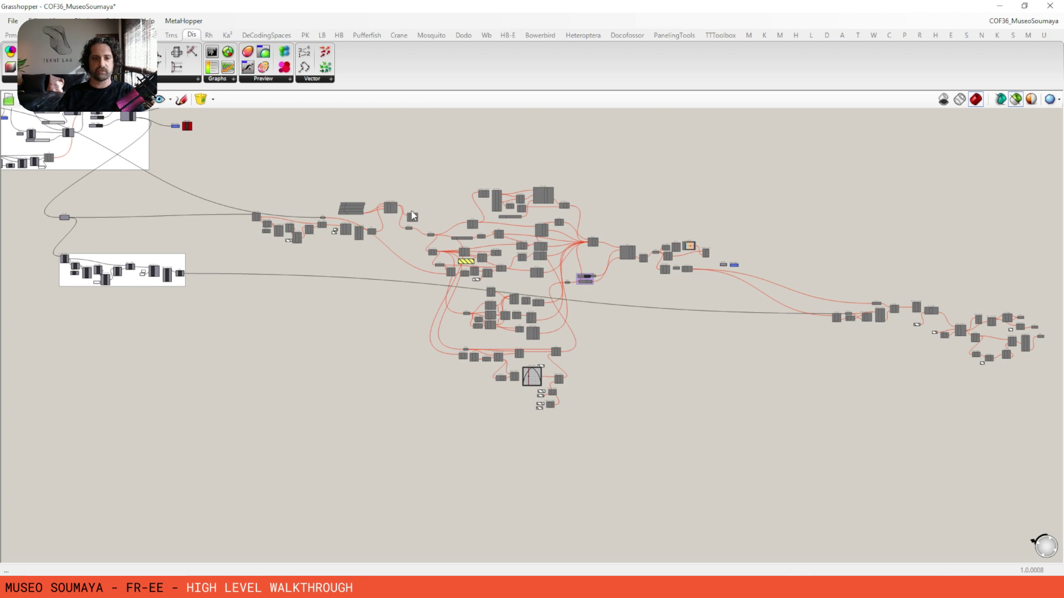
Group the whole central cluster from the second loft chain through Hexagon Cells to the solver output
{"action": "right_click_drag", "start_coordinate": [652, 233], "coordinate": [643, 231]}
{"action": "left_click_drag", "start_coordinate": [645, 159], "coordinate": [207, 462]}
{"action": "key", "text": "ctrl+g"}
{"action": "mouse_move", "coordinate": [610, 212]}
{"action": "left_mouse_down"}
{"action": "mouse_move", "coordinate": [574, 228]}
{"action": "mouse_move", "coordinate": [596, 220]}
{"action": "left_mouse_up"}
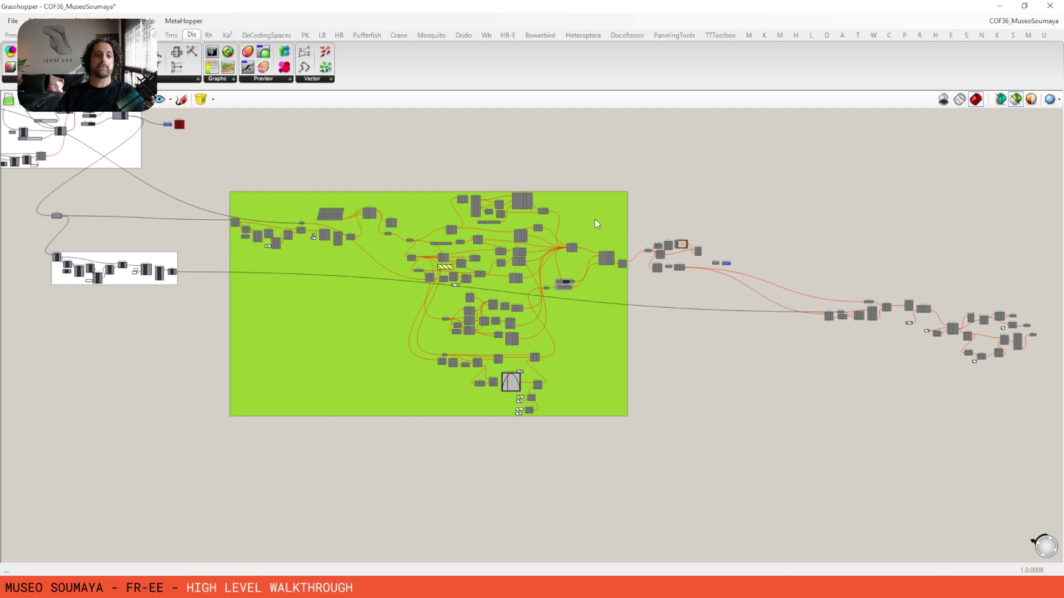
{"action": "right_click_drag", "start_coordinate": [597, 223], "coordinate": [711, 312]}
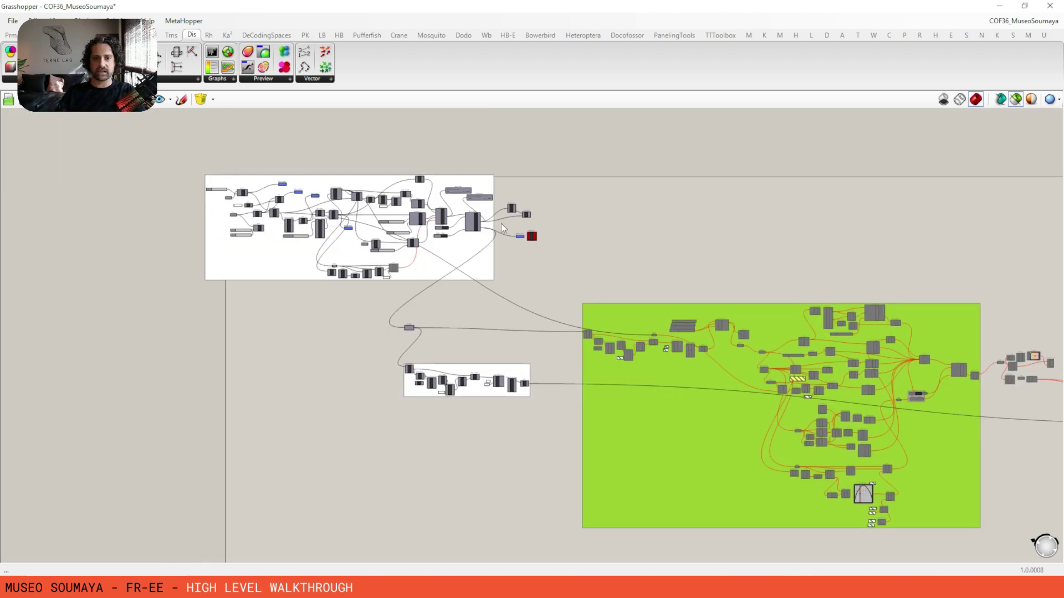
{"action": "left_click", "coordinate": [475, 225]}
{"action": "right_click_drag", "start_coordinate": [970, 334], "coordinate": [785, 274]}
{"action": "left_click_drag", "start_coordinate": [792, 230], "coordinate": [381, 508]}
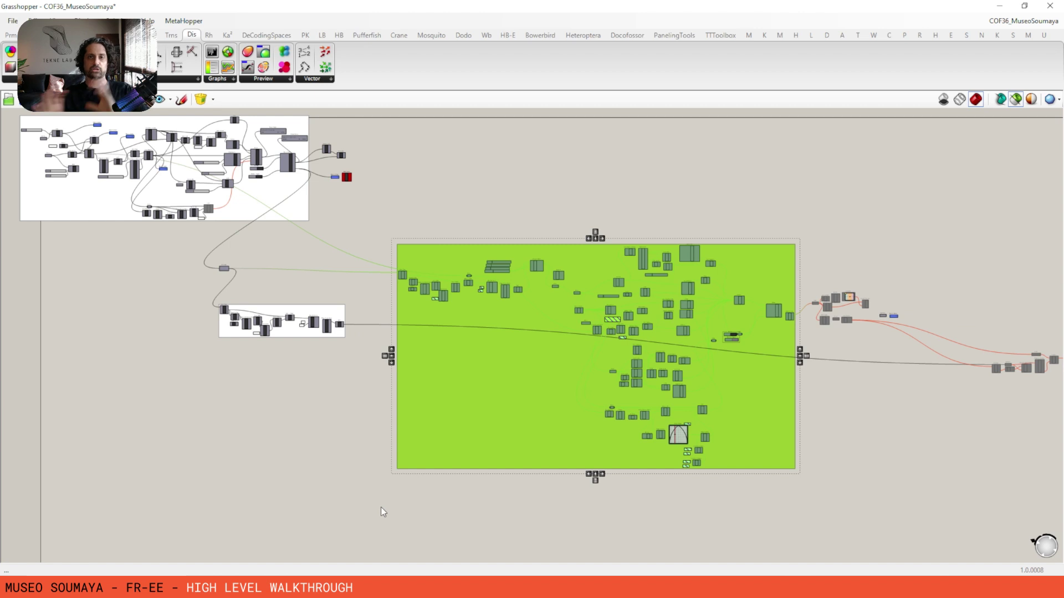
Delete the surplus branch above the Mesh Edges chain and the stray components to its right
{"action": "right_click_drag", "start_coordinate": [828, 325], "coordinate": [557, 259]}
{"action": "scroll", "coordinate": [577, 253], "scroll_direction": "up", "scroll_amount": 7}
{"action": "left_click", "coordinate": [721, 130]}
{"action": "left_click_drag", "start_coordinate": [720, 131], "coordinate": [490, 230]}
{"action": "key", "text": "Delete"}
{"action": "left_click_drag", "start_coordinate": [806, 216], "coordinate": [716, 331]}
{"action": "key", "text": "Delete"}
{"action": "scroll", "coordinate": [659, 294], "scroll_direction": "down", "scroll_amount": 3}
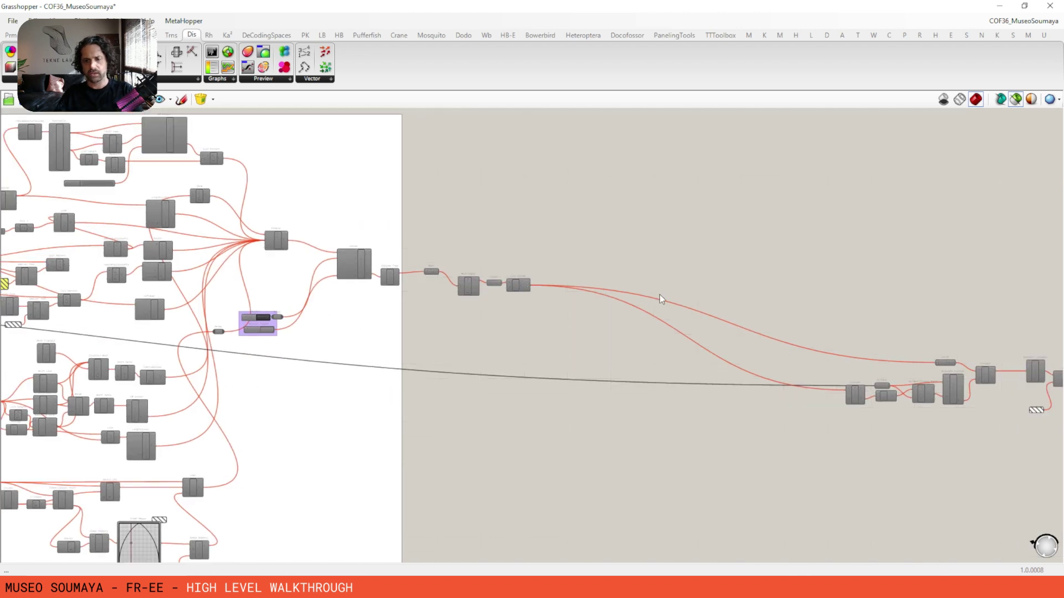
Move the surface projection components, from Explode to Project, left until they sit near the Join Curves component
{"action": "scroll", "coordinate": [484, 288], "scroll_direction": "up", "scroll_amount": 4}
{"action": "scroll", "coordinate": [452, 246], "scroll_direction": "down", "scroll_amount": 4}
{"action": "scroll", "coordinate": [739, 272], "scroll_direction": "down", "scroll_amount": 2}
{"action": "right_click_drag", "start_coordinate": [739, 272], "coordinate": [327, 204]}
{"action": "scroll", "coordinate": [397, 283], "scroll_direction": "up", "scroll_amount": 4}
{"action": "right_click_drag", "start_coordinate": [670, 260], "coordinate": [481, 280]}
{"action": "left_click_drag", "start_coordinate": [602, 182], "coordinate": [327, 299]}
{"action": "scroll", "coordinate": [367, 279], "scroll_direction": "down", "scroll_amount": 2}
{"action": "right_click_drag", "start_coordinate": [483, 292], "coordinate": [766, 338]}
{"action": "left_click_drag", "start_coordinate": [752, 330], "coordinate": [370, 262]}
Group the mesh edge and projection components and place the group just right of the hexagon solver group
{"action": "right_click_drag", "start_coordinate": [287, 221], "coordinate": [554, 216]}
{"action": "left_click_drag", "start_coordinate": [744, 109], "coordinate": [282, 359]}
{"action": "left_click_drag", "start_coordinate": [302, 176], "coordinate": [526, 216]}
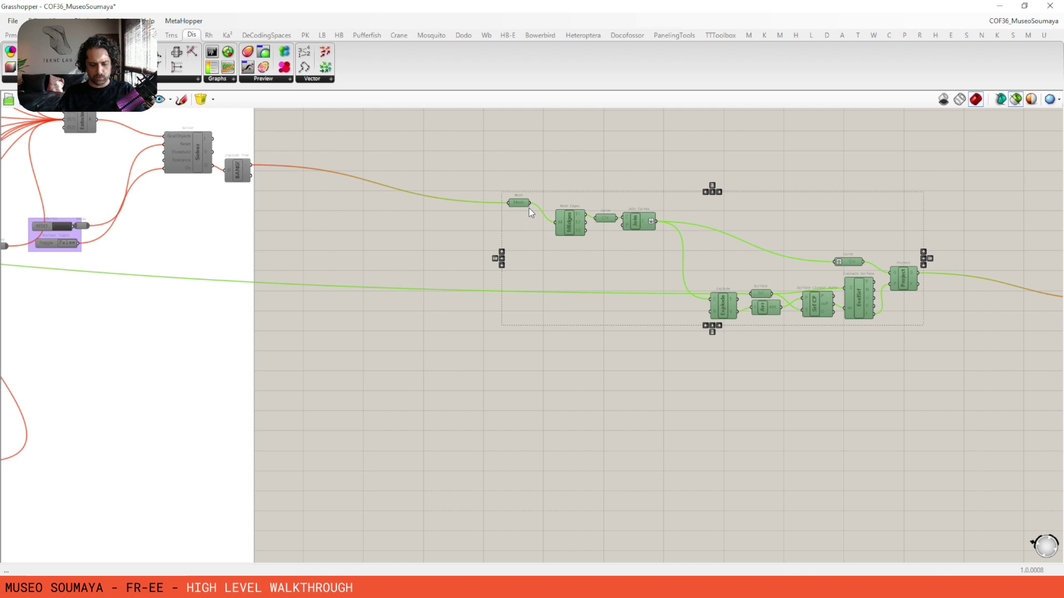
{"action": "key", "text": "ctrl+g"}
{"action": "right_click_drag", "start_coordinate": [759, 197], "coordinate": [593, 211]}
{"action": "scroll", "coordinate": [593, 211], "scroll_direction": "down", "scroll_amount": 2}
{"action": "left_click_drag", "start_coordinate": [623, 233], "coordinate": [552, 233]}
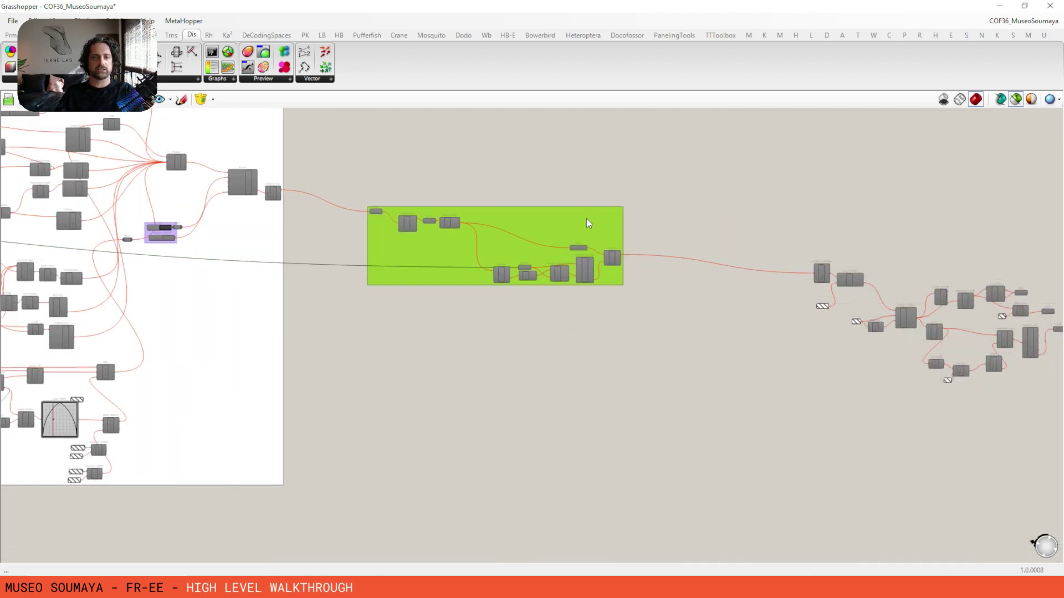
Tuck the value panel under Boundary Surfaces and move Boundary Surfaces, Panel Frame and the panel next to Offset Surface
{"action": "right_click_drag", "start_coordinate": [801, 250], "coordinate": [610, 244]}
{"action": "scroll", "coordinate": [639, 263], "scroll_direction": "up", "scroll_amount": 3}
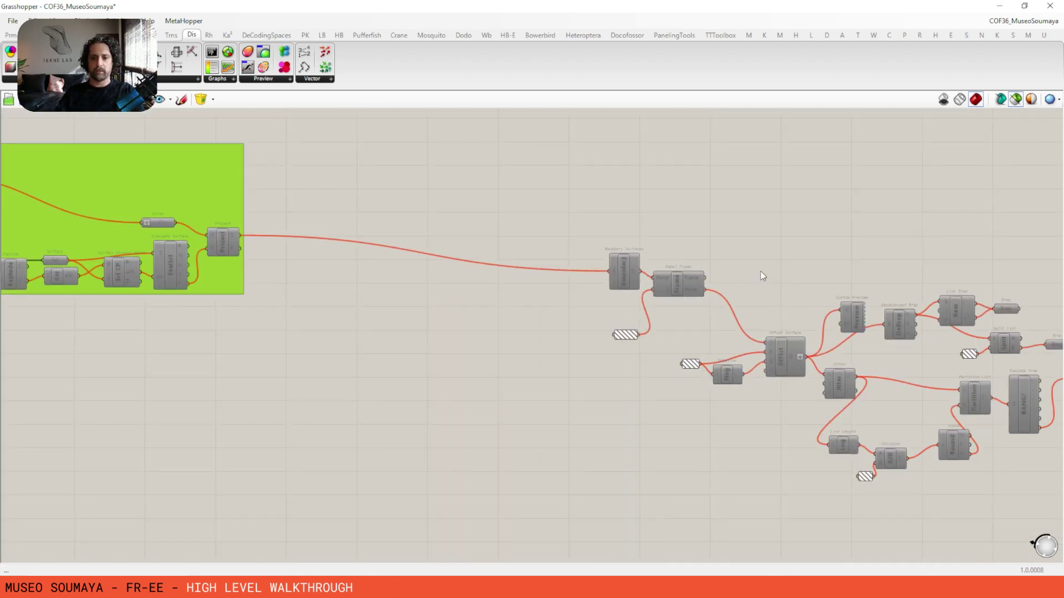
{"action": "right_click_drag", "start_coordinate": [760, 272], "coordinate": [619, 249]}
{"action": "right_click_drag", "start_coordinate": [394, 246], "coordinate": [759, 215]}
{"action": "right_click_drag", "start_coordinate": [485, 217], "coordinate": [499, 267]}
{"action": "right_click_drag", "start_coordinate": [875, 302], "coordinate": [469, 281]}
{"action": "scroll", "coordinate": [665, 271], "scroll_direction": "up", "scroll_amount": 3}
{"action": "left_click_drag", "start_coordinate": [564, 195], "coordinate": [368, 416]}
{"action": "scroll", "coordinate": [490, 281], "scroll_direction": "down", "scroll_amount": 3}
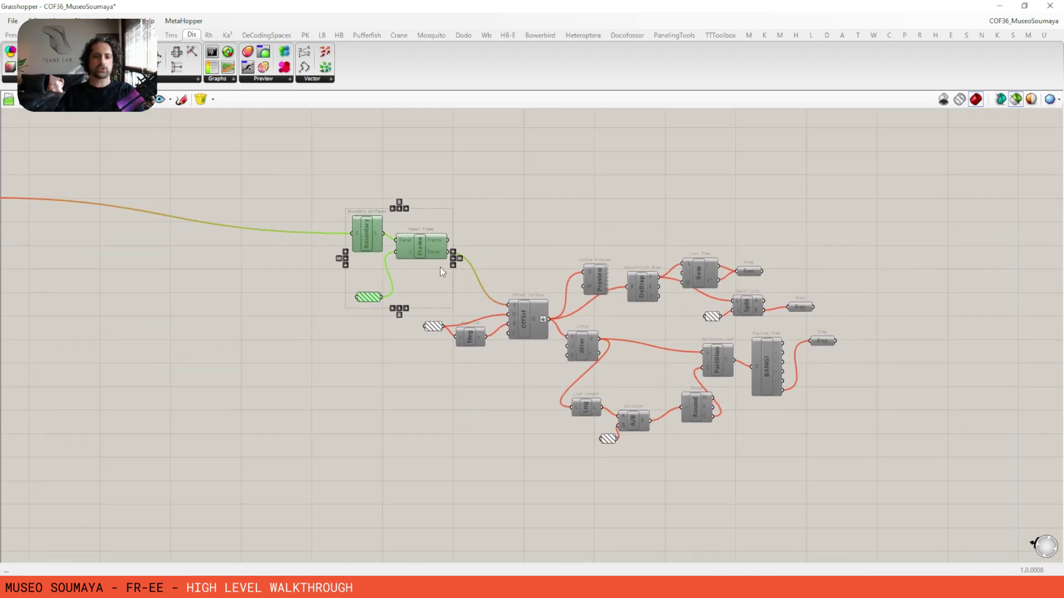
{"action": "left_click", "coordinate": [441, 272]}
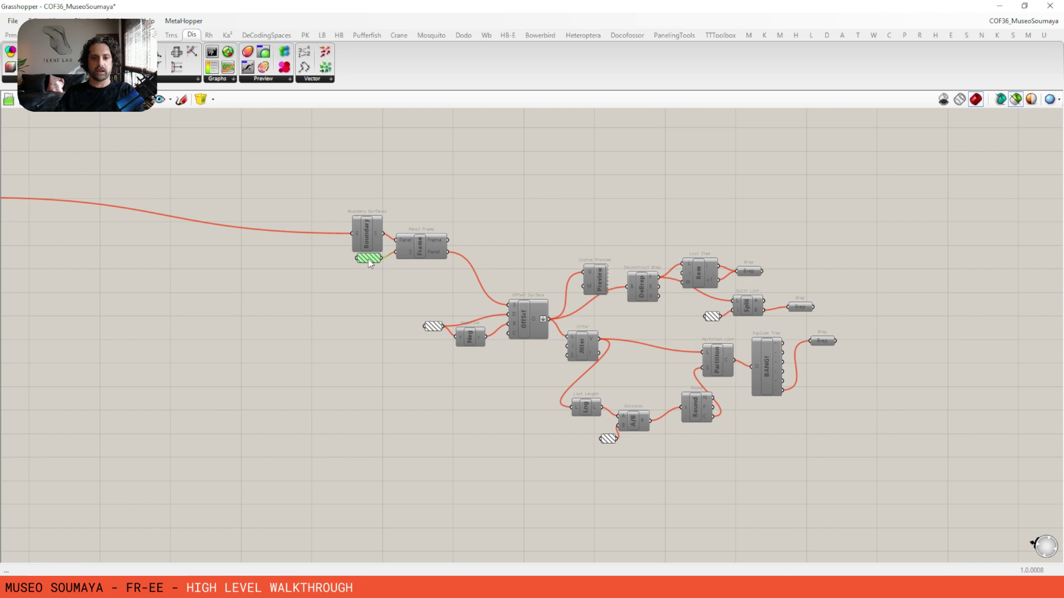
{"action": "left_click_drag", "start_coordinate": [514, 225], "coordinate": [330, 255]}
{"action": "left_click_drag", "start_coordinate": [416, 251], "coordinate": [465, 298]}
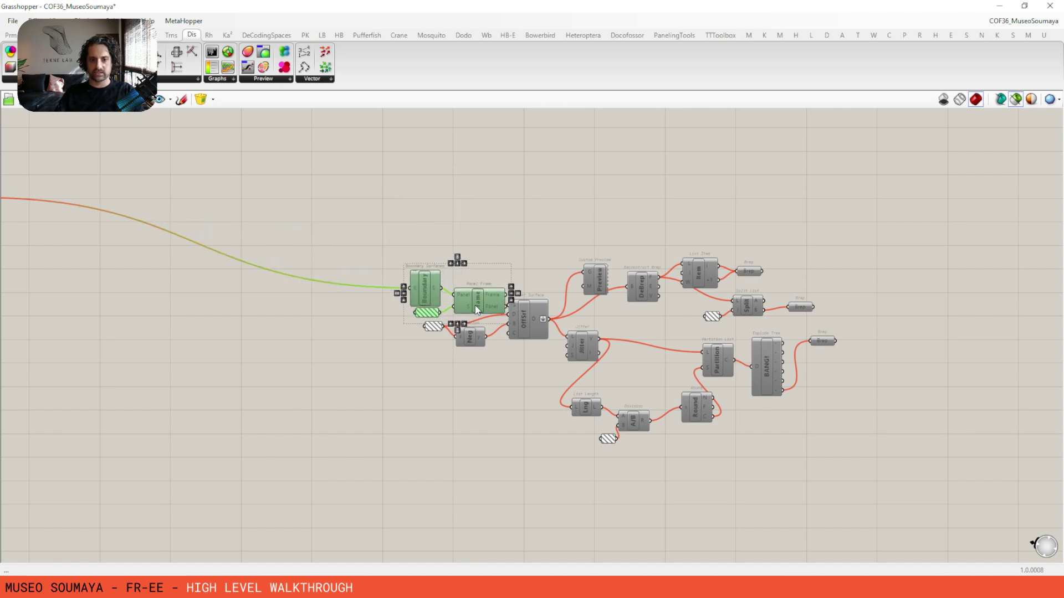
{"action": "scroll", "coordinate": [570, 351], "scroll_direction": "up", "scroll_amount": 2}
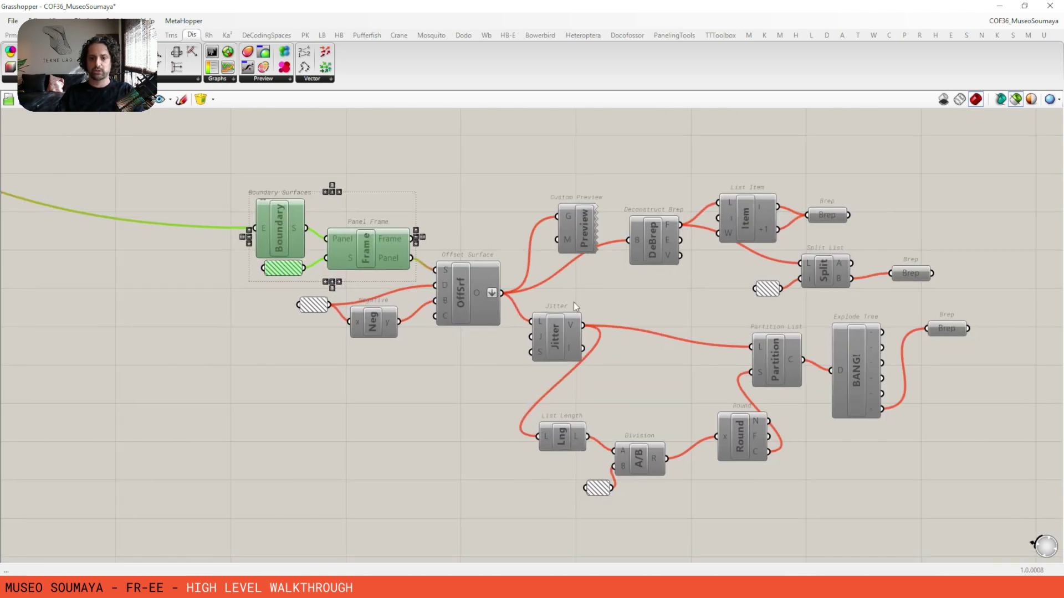
Group the Boundary Surfaces, Panel Frame, Negative and Offset Surface components and move the group left toward the projection group
{"action": "right_click_drag", "start_coordinate": [430, 224], "coordinate": [501, 237]}
{"action": "left_click_drag", "start_coordinate": [572, 190], "coordinate": [240, 412]}
{"action": "scroll", "coordinate": [578, 259], "scroll_direction": "down", "scroll_amount": 2}
{"action": "right_click_drag", "start_coordinate": [578, 259], "coordinate": [728, 282]}
{"action": "key", "text": "ctrl+g"}
{"action": "left_click_drag", "start_coordinate": [709, 255], "coordinate": [443, 164]}
{"action": "scroll", "coordinate": [443, 164], "scroll_direction": "down", "scroll_amount": 2}
{"action": "right_click_drag", "start_coordinate": [506, 160], "coordinate": [291, 254]}
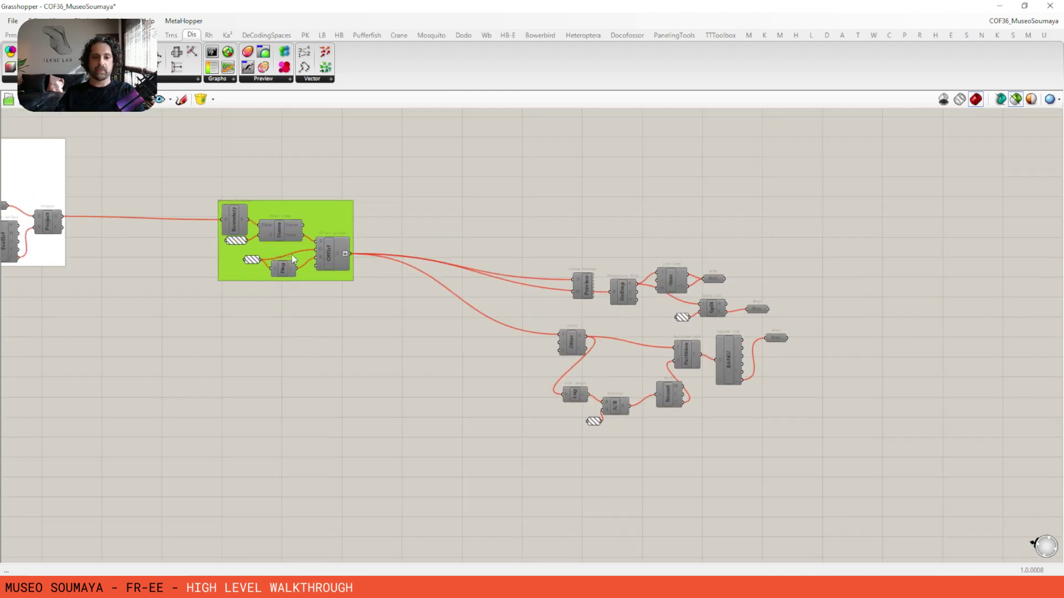
Move the Custom Preview component well above the Deconstruct Brep branch
{"action": "scroll", "coordinate": [292, 255], "scroll_direction": "up", "scroll_amount": 4}
{"action": "scroll", "coordinate": [435, 243], "scroll_direction": "down", "scroll_amount": 2}
{"action": "right_click_drag", "start_coordinate": [923, 265], "coordinate": [704, 265]}
{"action": "left_click_drag", "start_coordinate": [525, 296], "coordinate": [525, 200]}
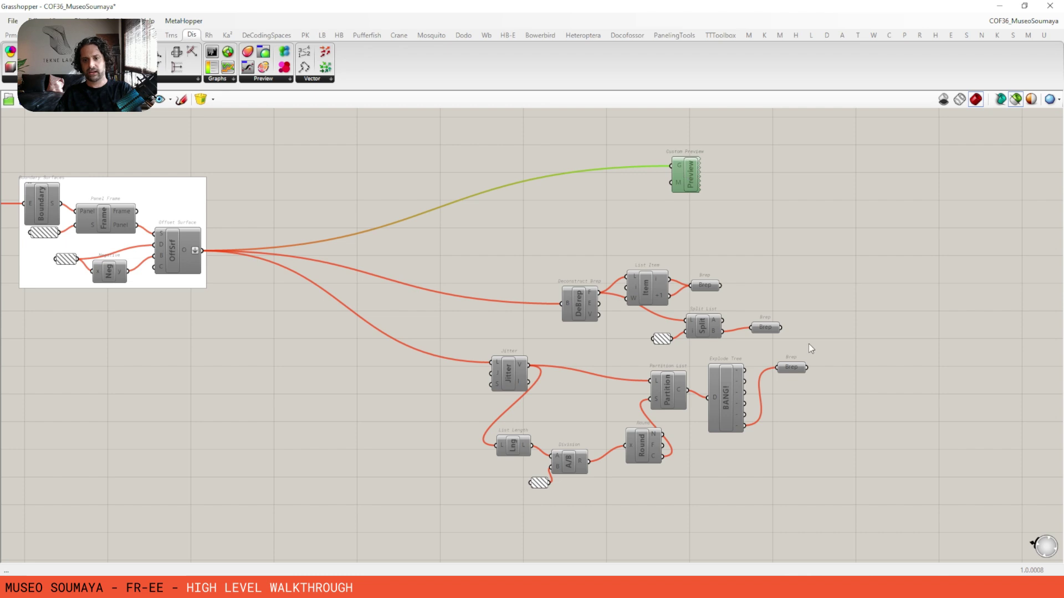
{"action": "right_click_drag", "start_coordinate": [511, 256], "coordinate": [510, 264]}
Move the Custom Preview, Deconstruct Brep and Jitter branches up and to the right and group them
{"action": "left_click_drag", "start_coordinate": [886, 159], "coordinate": [485, 497]}
{"action": "left_click_drag", "start_coordinate": [631, 294], "coordinate": [709, 248]}
{"action": "scroll", "coordinate": [709, 249], "scroll_direction": "down", "scroll_amount": 3}
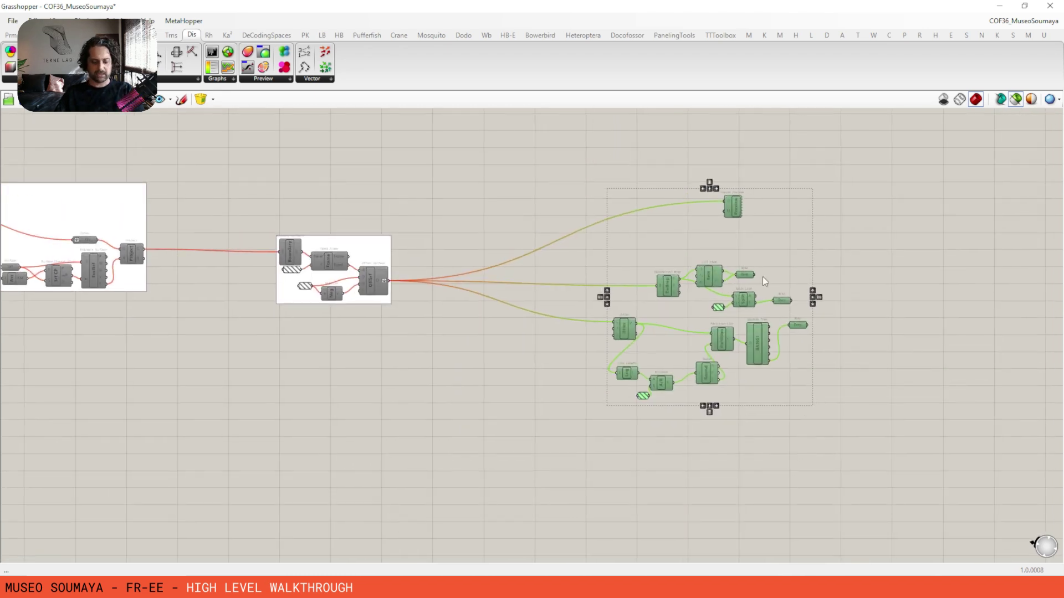
{"action": "key", "text": "ctrl+g"}
{"action": "left_click", "coordinate": [839, 227]}
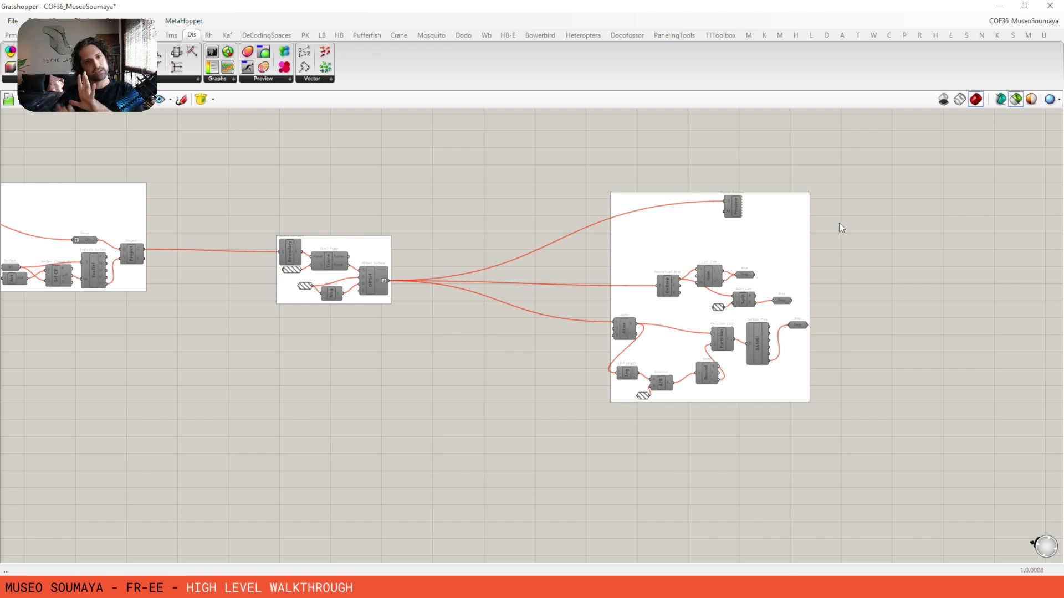
Review the grouped definition as a whole, highlighting the final output group, the mesh relaxation group and the loft group
{"action": "left_click_drag", "start_coordinate": [853, 178], "coordinate": [623, 414]}
{"action": "scroll", "coordinate": [702, 274], "scroll_direction": "up", "scroll_amount": 2}
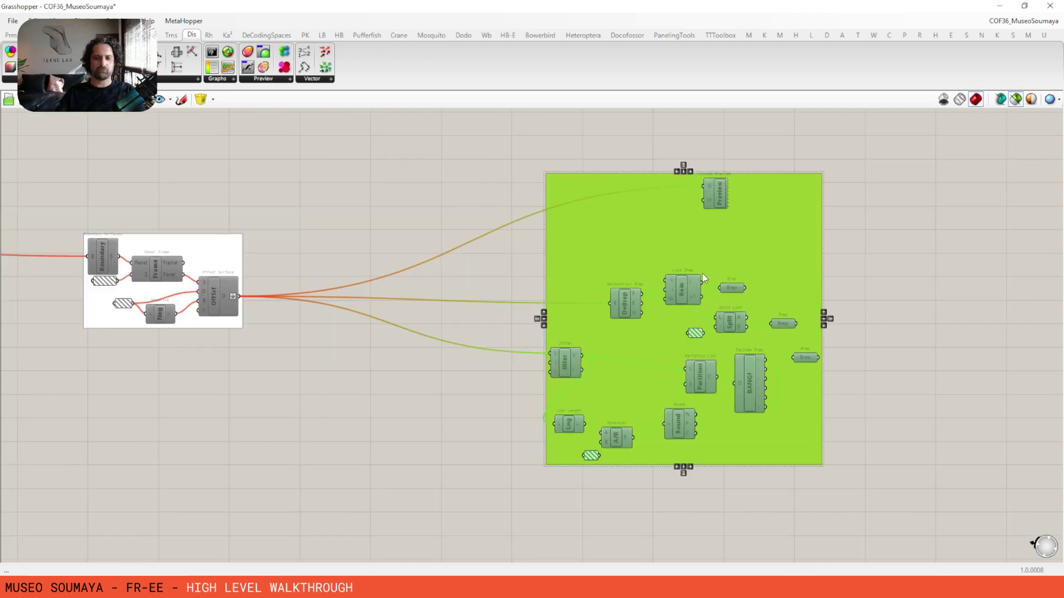
{"action": "scroll", "coordinate": [679, 257], "scroll_direction": "down", "scroll_amount": 3}
{"action": "right_click_drag", "start_coordinate": [548, 256], "coordinate": [810, 355]}
{"action": "scroll", "coordinate": [677, 291], "scroll_direction": "down", "scroll_amount": 1}
{"action": "right_click_drag", "start_coordinate": [612, 258], "coordinate": [661, 262]}
{"action": "scroll", "coordinate": [601, 254], "scroll_direction": "down", "scroll_amount": 1}
{"action": "right_click_drag", "start_coordinate": [559, 281], "coordinate": [607, 270]}
{"action": "right_click_drag", "start_coordinate": [384, 231], "coordinate": [304, 216]}
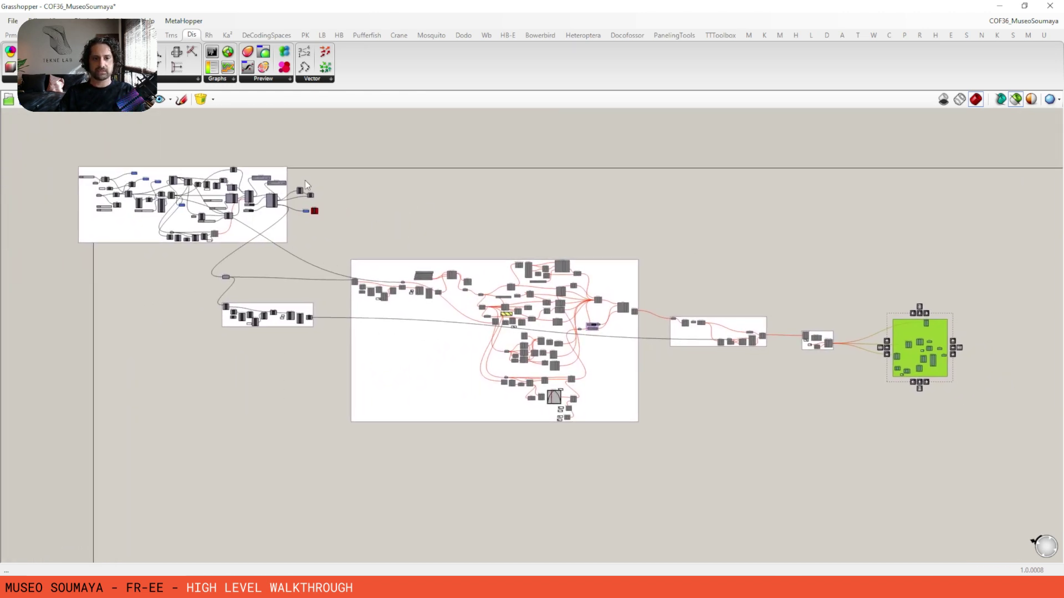
{"action": "left_click_drag", "start_coordinate": [287, 156], "coordinate": [61, 256]}
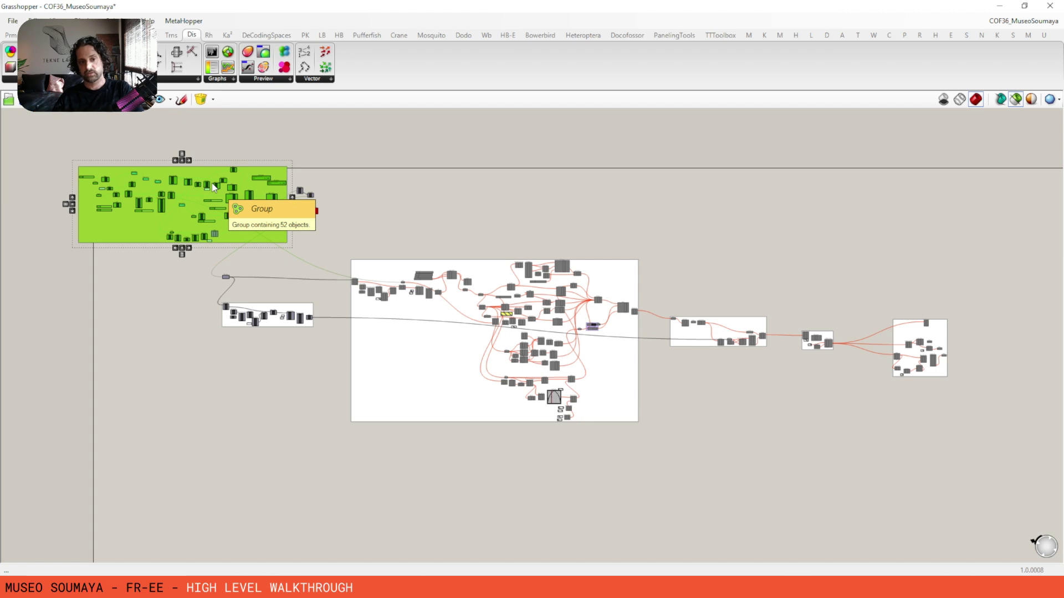
{"action": "left_click_drag", "start_coordinate": [321, 292], "coordinate": [161, 388]}
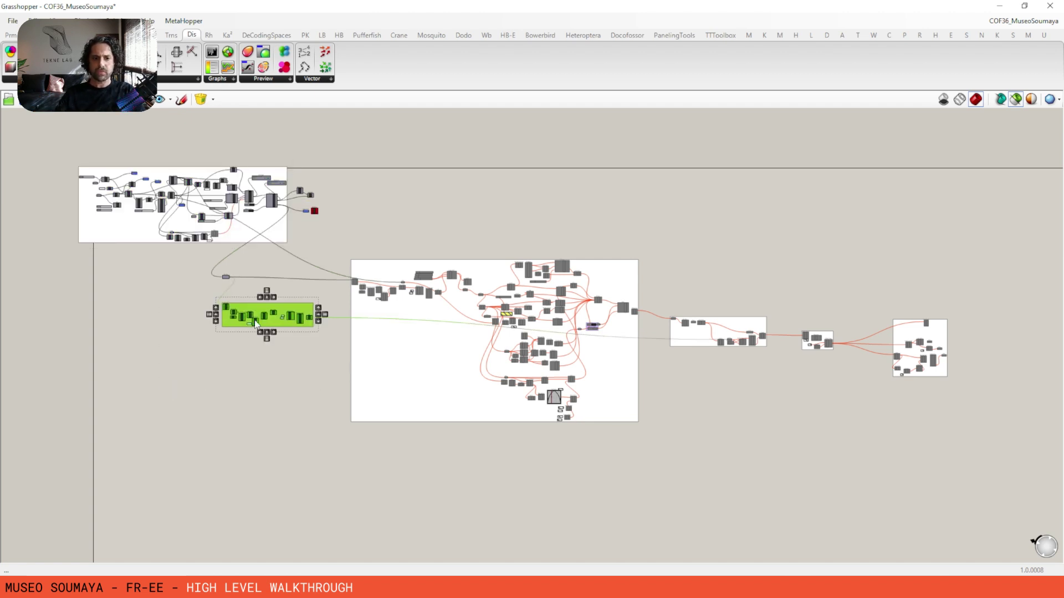
{"action": "scroll", "coordinate": [287, 315], "scroll_direction": "up", "scroll_amount": 5}
{"action": "scroll", "coordinate": [287, 315], "scroll_direction": "down", "scroll_amount": 5}
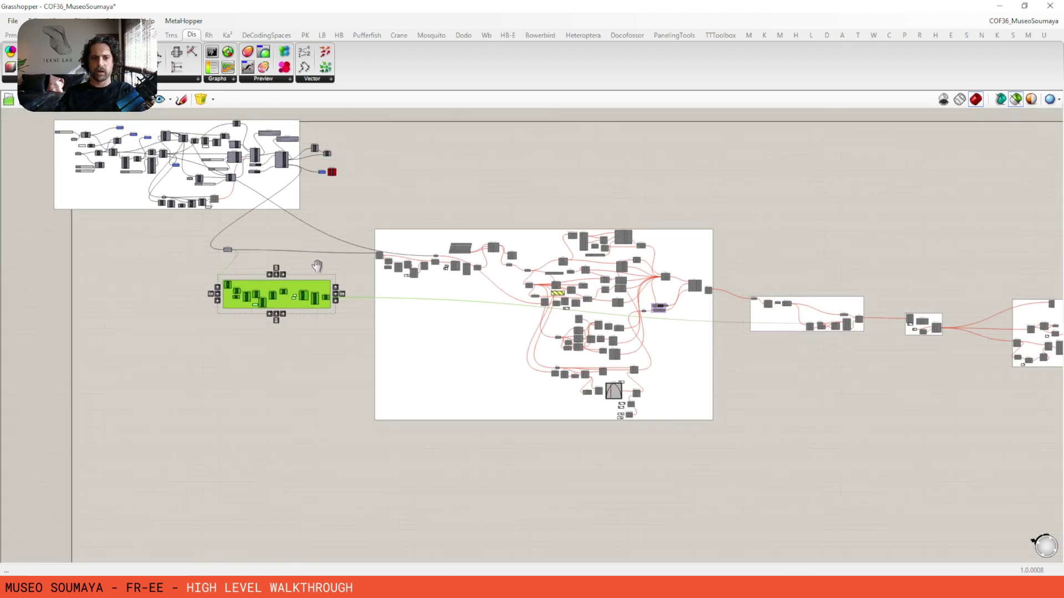
{"action": "right_click_drag", "start_coordinate": [252, 312], "coordinate": [197, 374]}
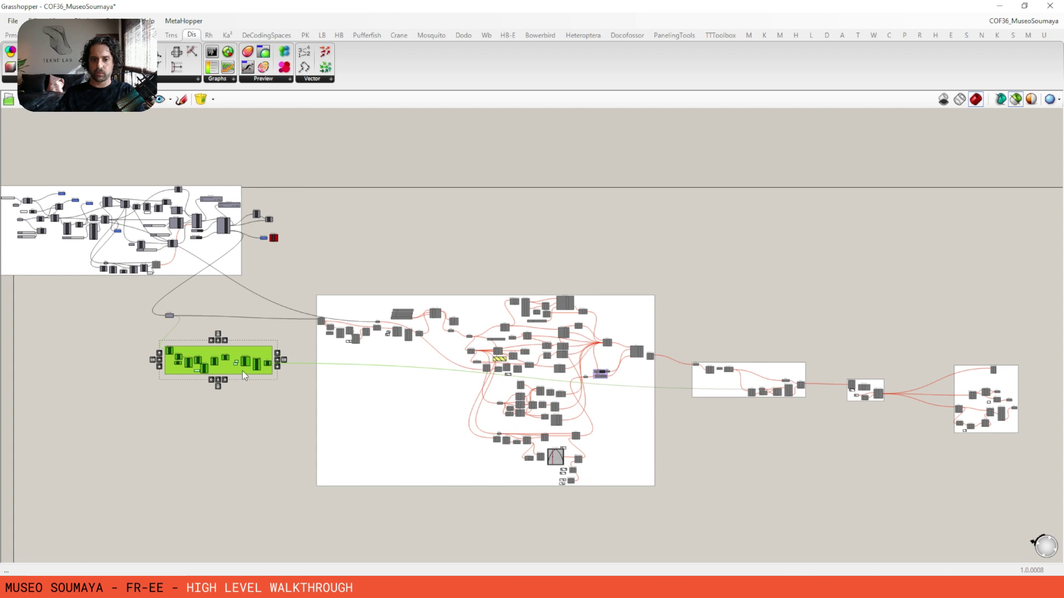
Move the loft group beneath the large hexagon group and raise the hexagon group beside the mesh relaxation group
{"action": "left_click_drag", "start_coordinate": [256, 355], "coordinate": [566, 539]}
{"action": "left_click_drag", "start_coordinate": [413, 403], "coordinate": [428, 327]}
{"action": "right_click_drag", "start_coordinate": [554, 447], "coordinate": [540, 371]}
{"action": "left_click_drag", "start_coordinate": [632, 424], "coordinate": [607, 386]}
{"action": "right_click_drag", "start_coordinate": [607, 387], "coordinate": [587, 498]}
{"action": "left_click_drag", "start_coordinate": [643, 234], "coordinate": [291, 437]}
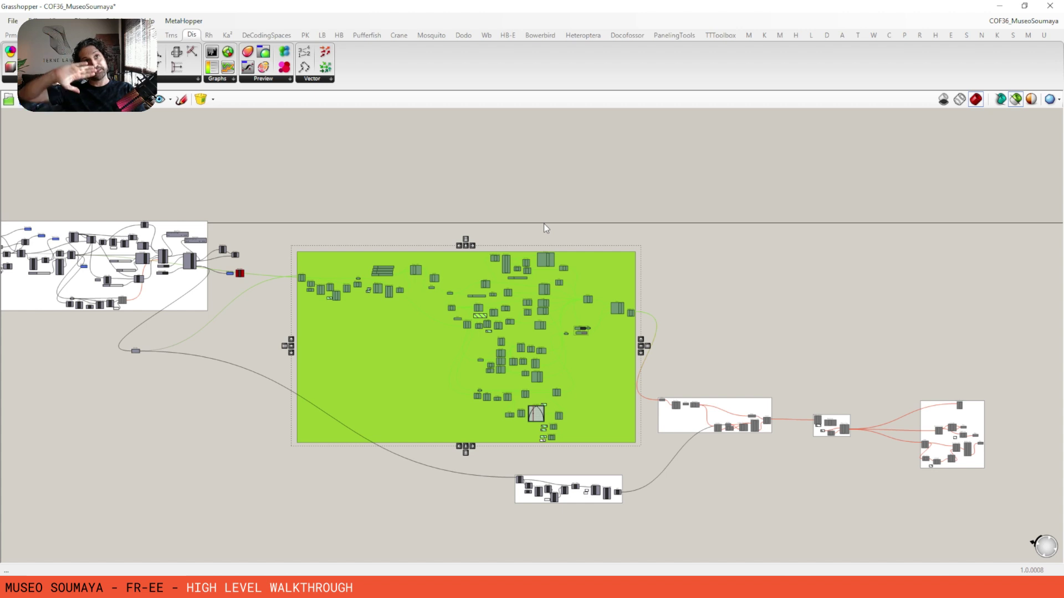
Connect the 20 slider to the U and V inputs of Hexagon Cells in place of the 120 slider
{"action": "left_click", "coordinate": [543, 224]}
{"action": "scroll", "coordinate": [422, 266], "scroll_direction": "up", "scroll_amount": 2}
{"action": "scroll", "coordinate": [422, 265], "scroll_direction": "up", "scroll_amount": 5}
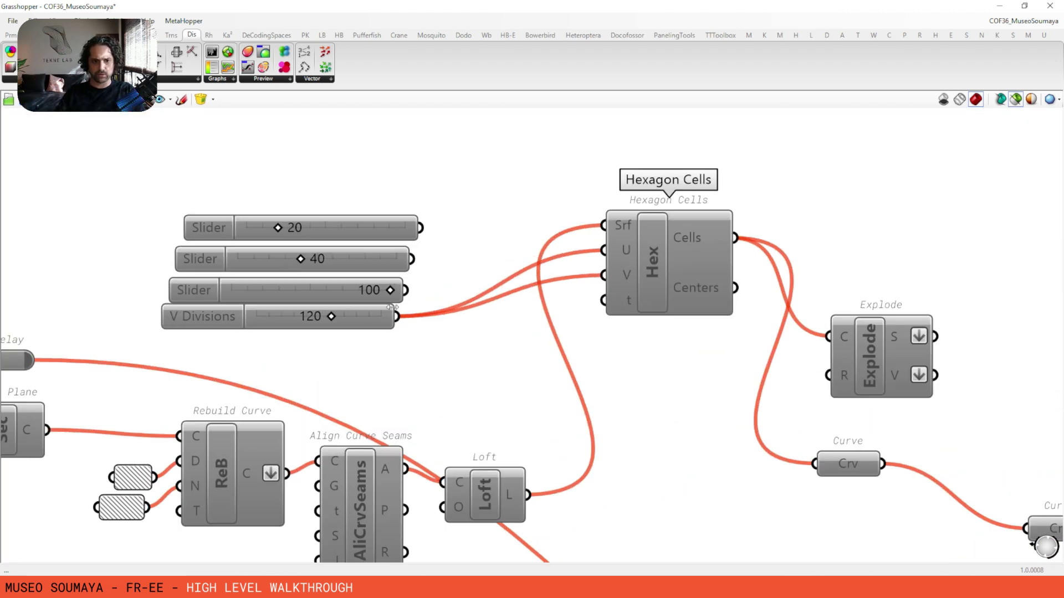
{"action": "scroll", "coordinate": [475, 156], "scroll_direction": "down", "scroll_amount": 8}
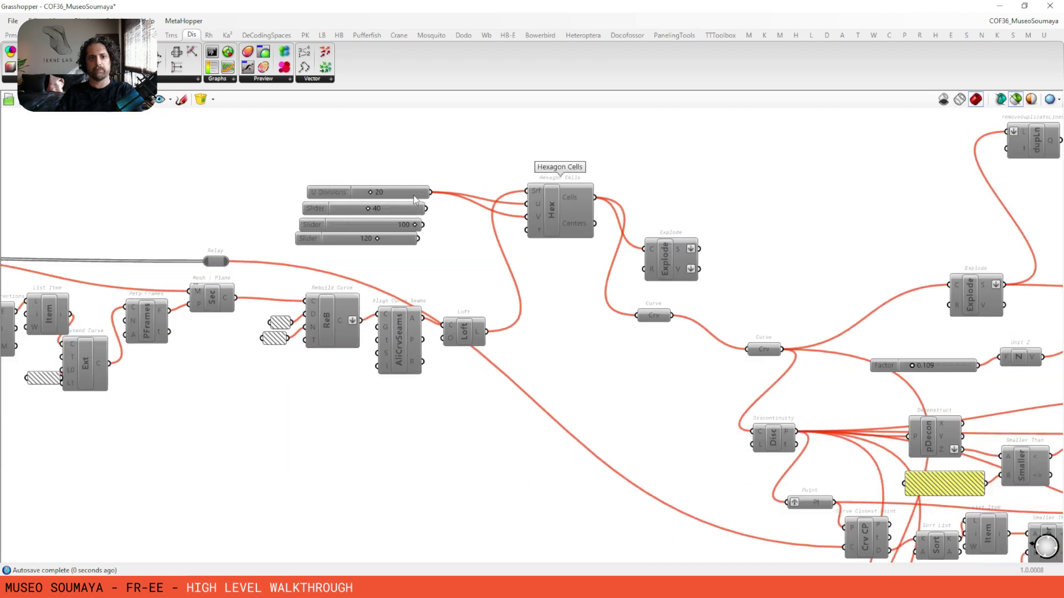
{"action": "right_click_drag", "start_coordinate": [475, 156], "coordinate": [454, 153]}
Enable all components in the large hexagon group
{"action": "left_click_drag", "start_coordinate": [736, 130], "coordinate": [228, 428]}
{"action": "right_click", "coordinate": [757, 177]}
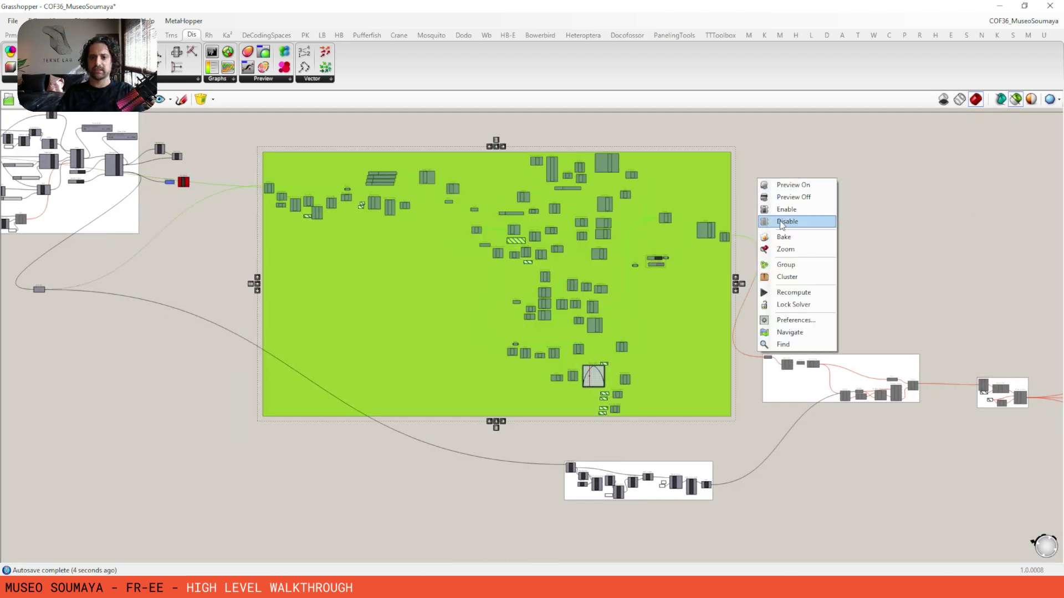
{"action": "left_click", "coordinate": [791, 210]}
{"action": "left_click", "coordinate": [751, 200]}
{"action": "right_click_drag", "start_coordinate": [819, 220], "coordinate": [713, 231]}
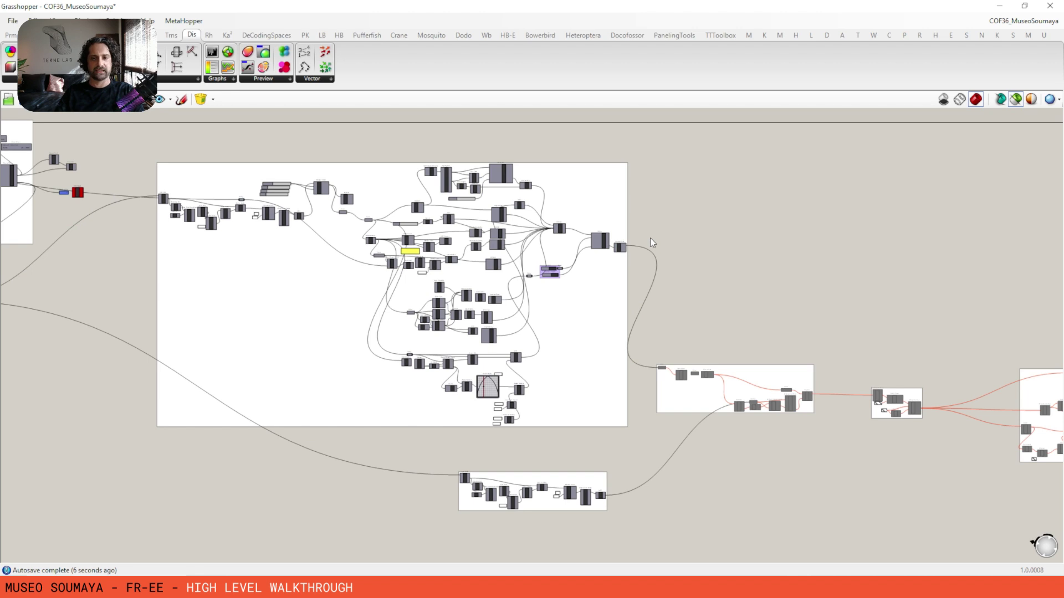
{"action": "right_click_drag", "start_coordinate": [650, 238], "coordinate": [625, 247]}
Place the Grasshopper window beside the Rhino viewport and start the hexagon group's Solver by setting its Boolean Toggle to True
{"action": "left_click_drag", "start_coordinate": [506, 5], "coordinate": [1061, 114]}
{"action": "scroll", "coordinate": [774, 277], "scroll_direction": "up", "scroll_amount": 5}
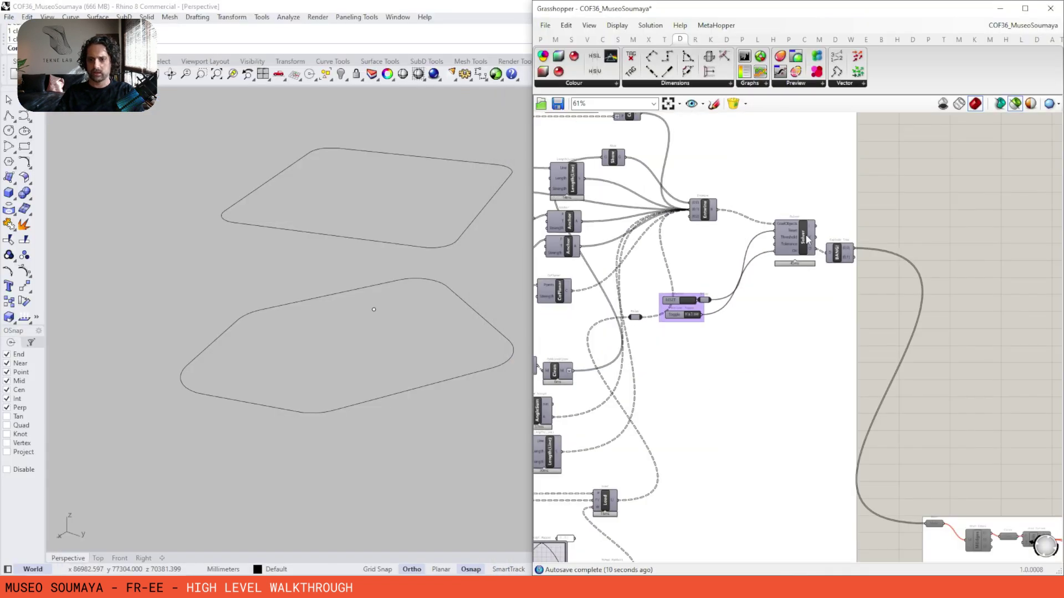
{"action": "left_click", "coordinate": [807, 239]}
{"action": "scroll", "coordinate": [314, 356], "scroll_direction": "up", "scroll_amount": 3}
{"action": "scroll", "coordinate": [348, 323], "scroll_direction": "down", "scroll_amount": 2}
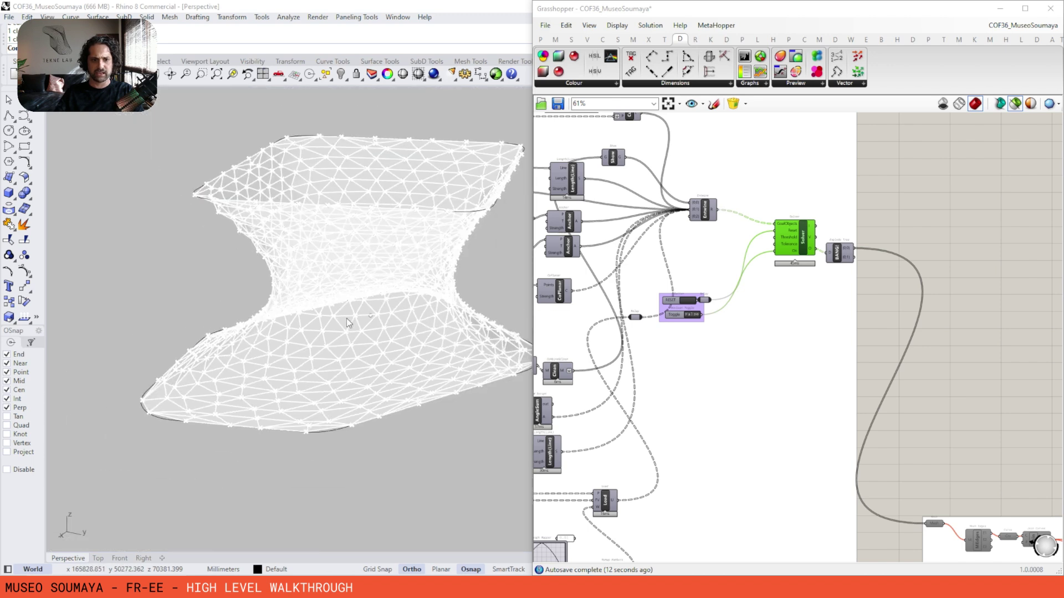
{"action": "scroll", "coordinate": [786, 291], "scroll_direction": "up", "scroll_amount": 3}
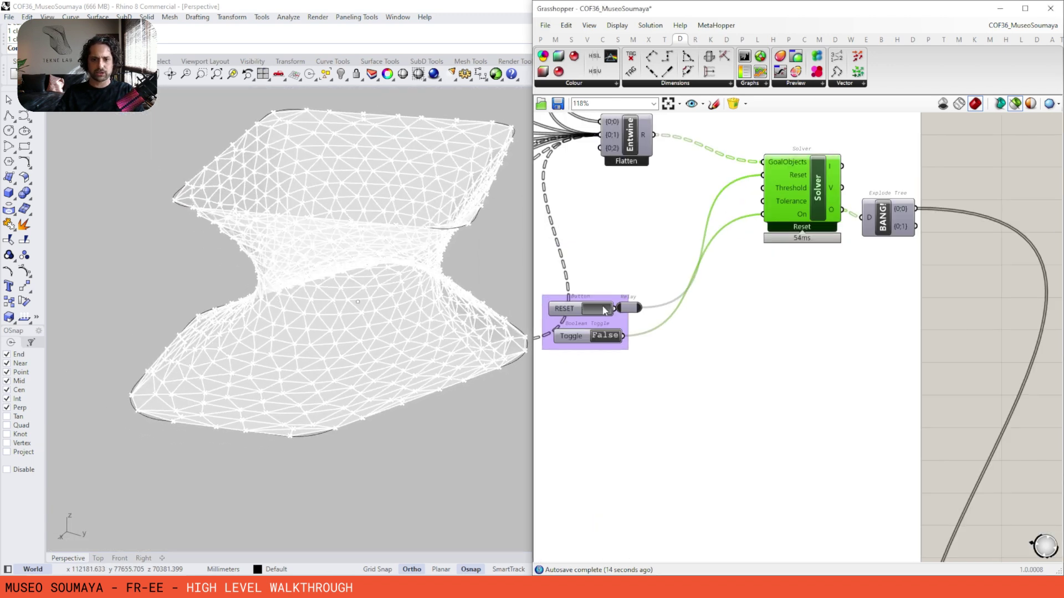
{"action": "left_click", "coordinate": [605, 335]}
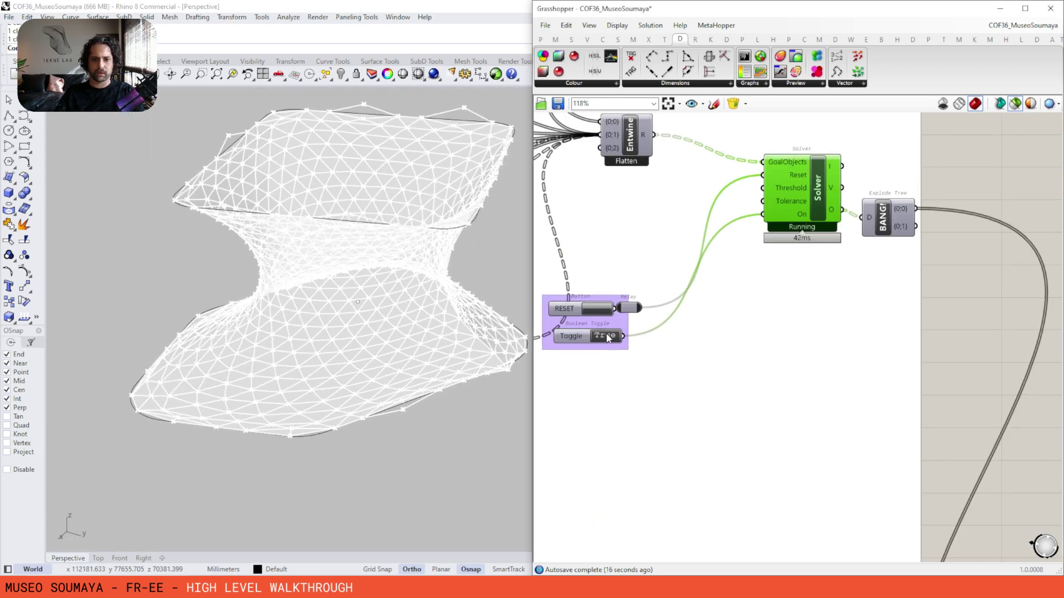
Preview the relaxed mesh from the Explode Tree component after the Solver
{"action": "left_click", "coordinate": [882, 225]}
{"action": "scroll", "coordinate": [884, 242], "scroll_direction": "down", "scroll_amount": 3}
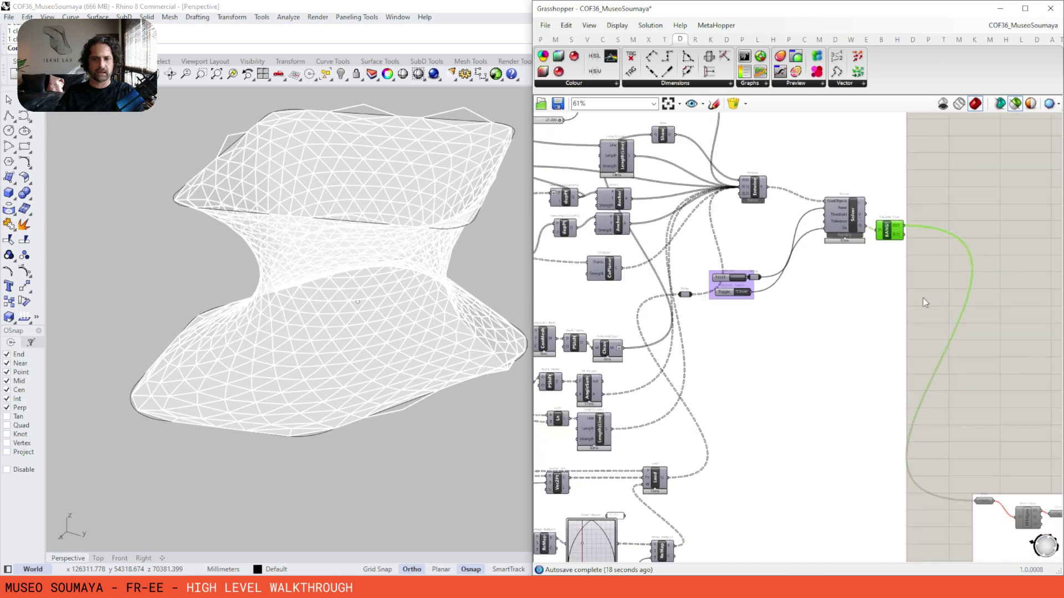
{"action": "right_click_drag", "start_coordinate": [1015, 444], "coordinate": [862, 339]}
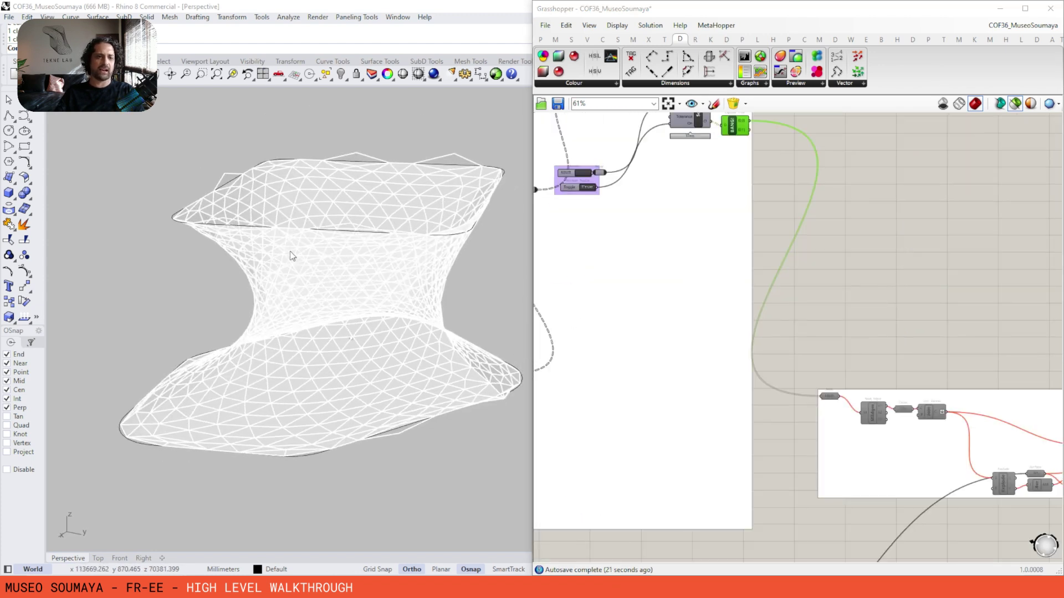
Enable all components in the projection group that follows the Explode Tree
{"action": "right_click_drag", "start_coordinate": [854, 387], "coordinate": [667, 301]}
{"action": "left_click", "coordinate": [810, 402]}
{"action": "left_click_drag", "start_coordinate": [942, 296], "coordinate": [576, 515]}
{"action": "right_click", "coordinate": [840, 208]}
{"action": "left_click", "coordinate": [856, 238]}
Preview the hexagons from the Project component and inspect them on the facade in the viewport
{"action": "left_click", "coordinate": [946, 394]}
{"action": "right_click_drag", "start_coordinate": [430, 329], "coordinate": [477, 347]}
{"action": "scroll", "coordinate": [441, 289], "scroll_direction": "up", "scroll_amount": 5}
{"action": "right_click_drag", "start_coordinate": [390, 271], "coordinate": [421, 277]}
{"action": "scroll", "coordinate": [421, 277], "scroll_direction": "down", "scroll_amount": 5}
{"action": "right_click_drag", "start_coordinate": [349, 294], "coordinate": [421, 305]}
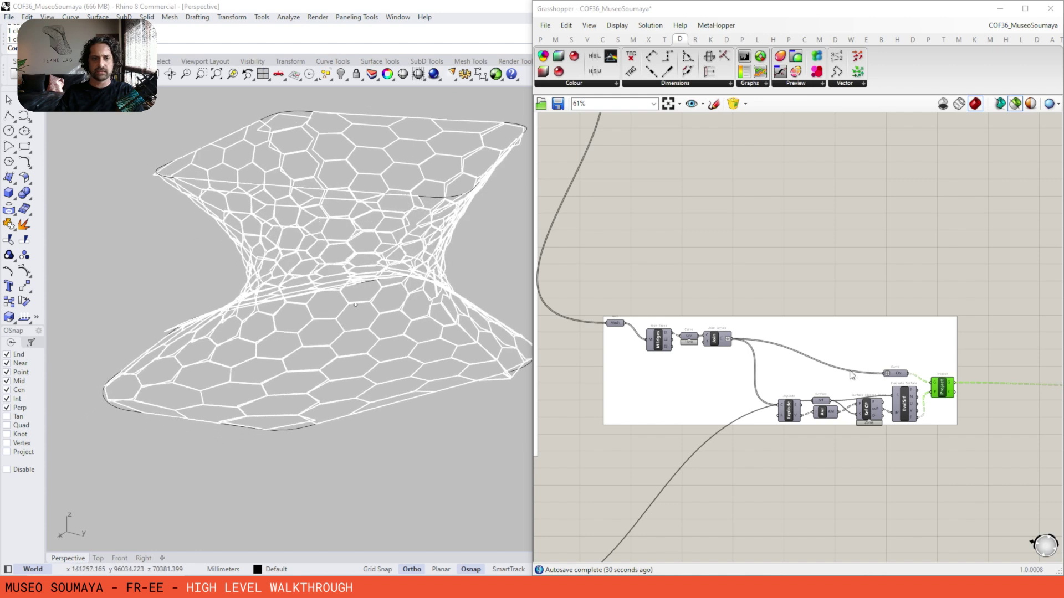
Preview the loft group's surface and shift the group right to line up with the hexagon group's edge
{"action": "scroll", "coordinate": [881, 332], "scroll_direction": "down", "scroll_amount": 4}
{"action": "left_click_drag", "start_coordinate": [850, 353], "coordinate": [630, 463]}
{"action": "left_click", "coordinate": [910, 353]}
{"action": "left_click", "coordinate": [827, 391]}
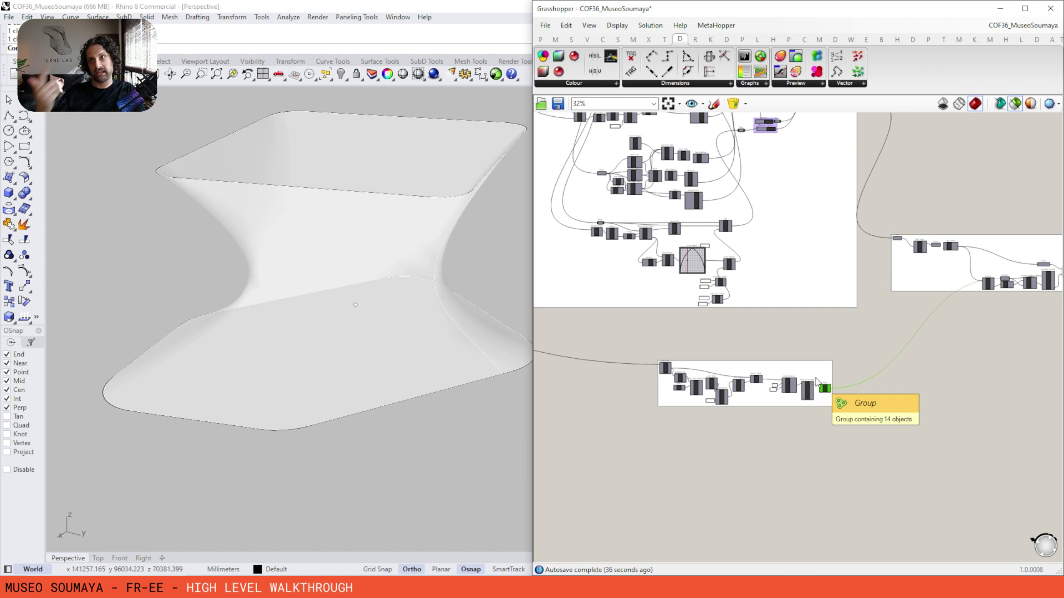
{"action": "left_click_drag", "start_coordinate": [842, 349], "coordinate": [659, 439]}
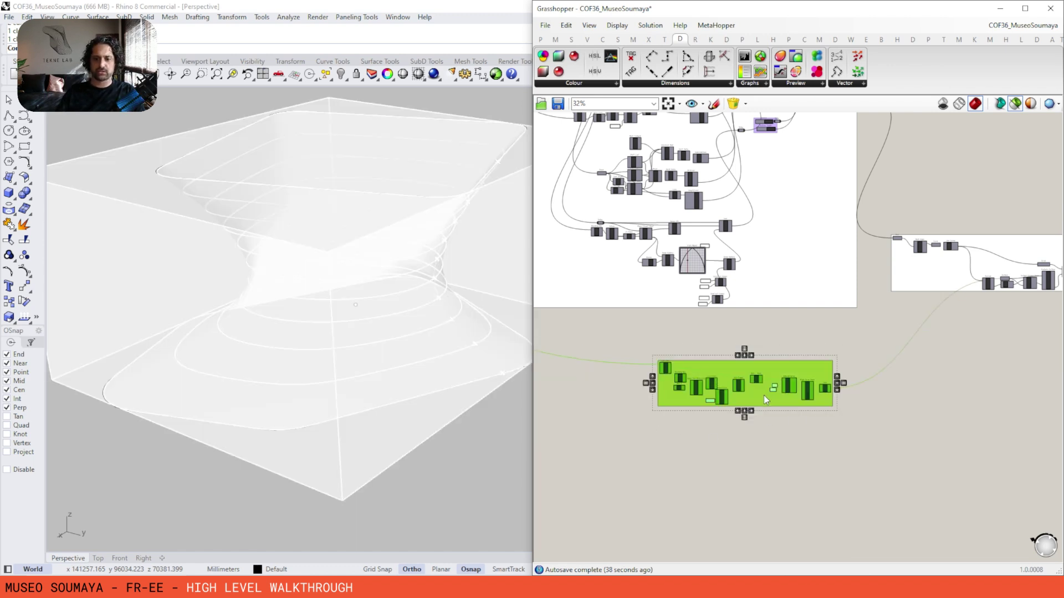
{"action": "left_click_drag", "start_coordinate": [764, 394], "coordinate": [797, 393]}
Enable all components in the small group between the projection group and the final output group
{"action": "scroll", "coordinate": [857, 310], "scroll_direction": "down", "scroll_amount": 2}
{"action": "right_click_drag", "start_coordinate": [1053, 277], "coordinate": [779, 307]}
{"action": "scroll", "coordinate": [789, 305], "scroll_direction": "up", "scroll_amount": 2}
{"action": "left_click_drag", "start_coordinate": [855, 278], "coordinate": [679, 410]}
{"action": "right_click_drag", "start_coordinate": [755, 258], "coordinate": [733, 261]}
{"action": "right_click", "coordinate": [733, 261]}
{"action": "left_click", "coordinate": [770, 290]}
Preview the small group's resulting geometry and inspect it in the viewport
{"action": "left_click", "coordinate": [792, 243]}
{"action": "scroll", "coordinate": [779, 342], "scroll_direction": "up", "scroll_amount": 5}
{"action": "left_click", "coordinate": [779, 343]}
{"action": "right_click_drag", "start_coordinate": [339, 333], "coordinate": [307, 313]}
Turn off the preview of the components in the final output group
{"action": "right_click_drag", "start_coordinate": [911, 268], "coordinate": [536, 277]}
{"action": "left_click_drag", "start_coordinate": [984, 176], "coordinate": [564, 550]}
{"action": "right_click", "coordinate": [885, 199]}
{"action": "left_click", "coordinate": [919, 216]}
{"action": "left_click", "coordinate": [915, 184]}
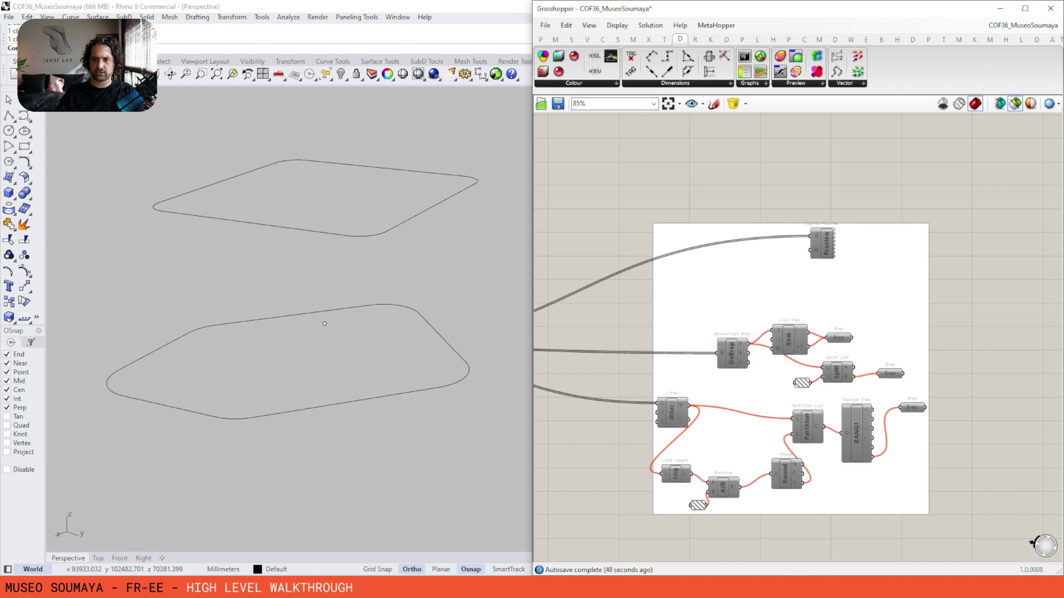
{"action": "left_click_drag", "start_coordinate": [961, 173], "coordinate": [659, 551]}
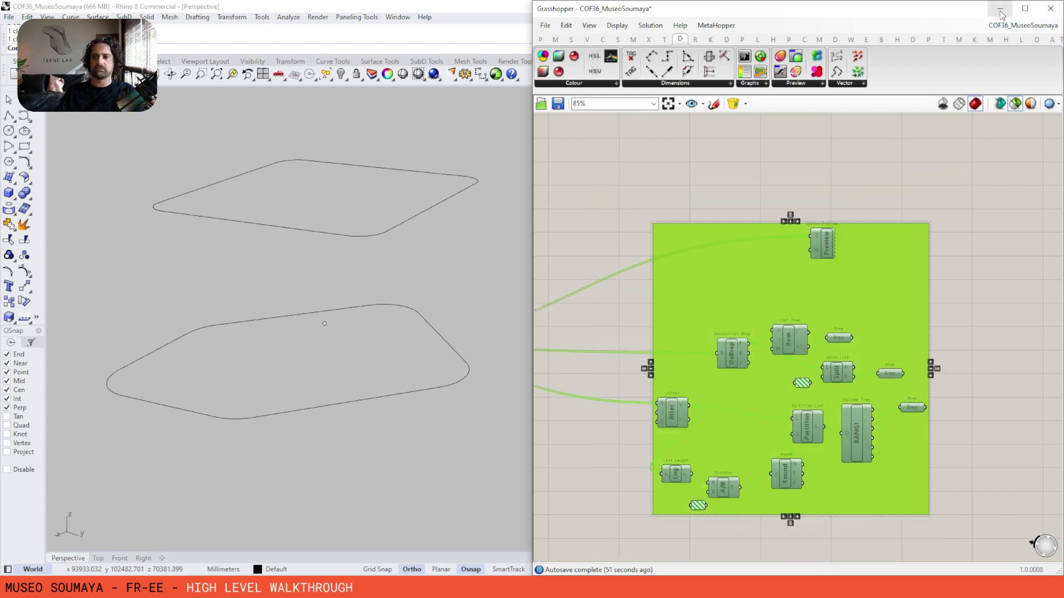
Maximize the definition window and move the mesh relaxation group left, away from the loose components beside it
{"action": "left_click", "coordinate": [1025, 8]}
{"action": "scroll", "coordinate": [843, 259], "scroll_direction": "down", "scroll_amount": 6}
{"action": "right_click_drag", "start_coordinate": [261, 280], "coordinate": [414, 271]}
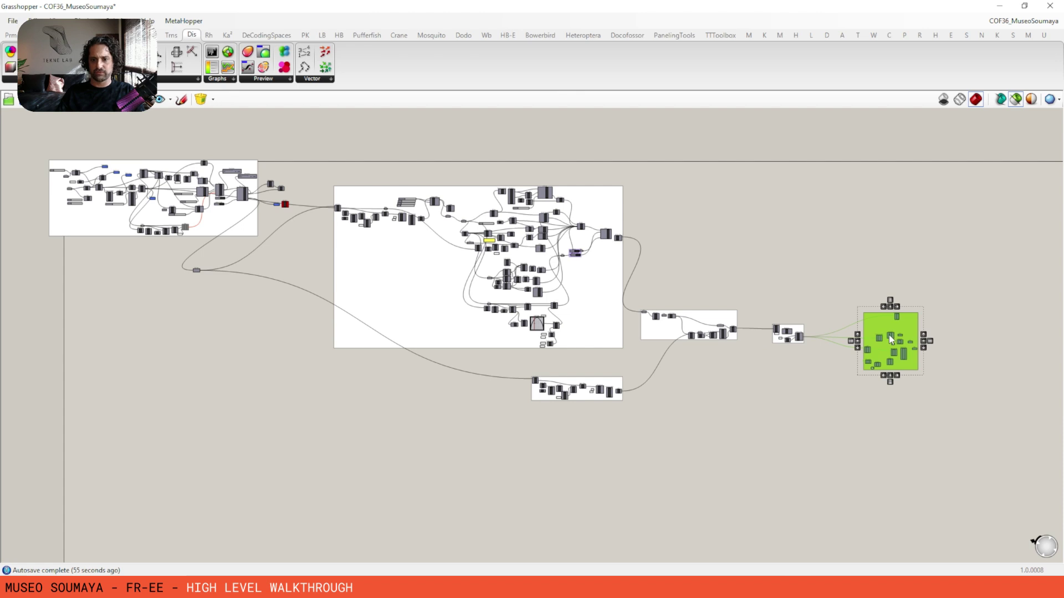
{"action": "right_click_drag", "start_coordinate": [491, 248], "coordinate": [562, 244]}
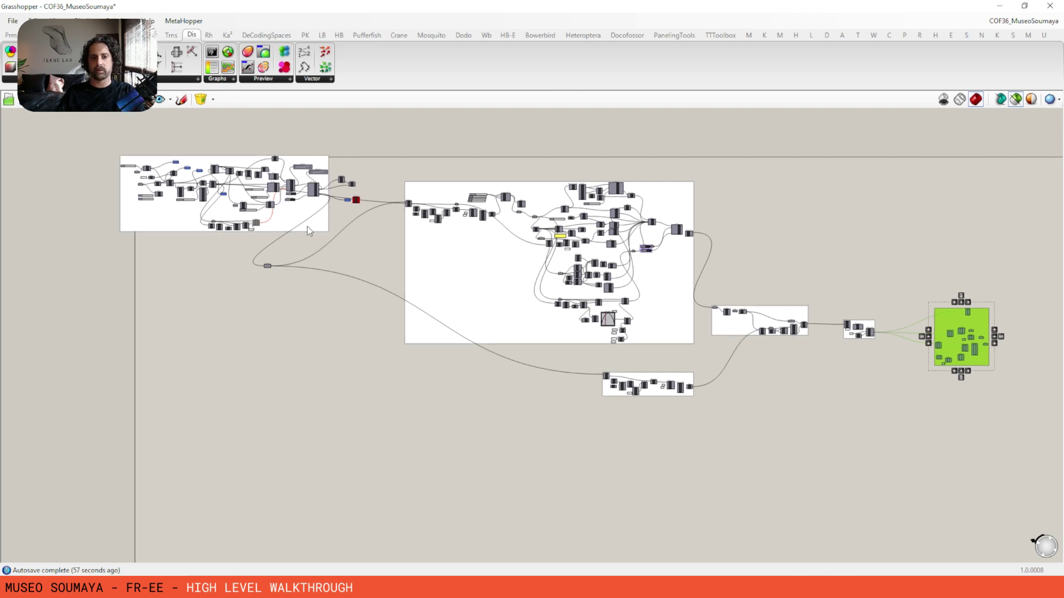
{"action": "left_click_drag", "start_coordinate": [307, 226], "coordinate": [231, 254]}
Move the whole definition right so that all groups sit inside the large frame
{"action": "left_click_drag", "start_coordinate": [378, 147], "coordinate": [295, 237]}
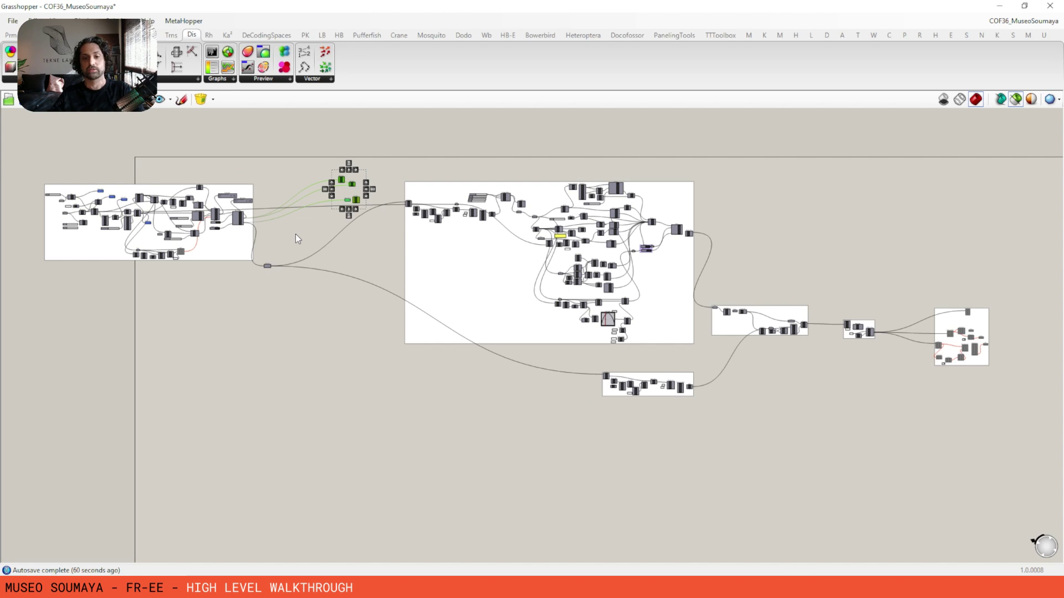
{"action": "scroll", "coordinate": [436, 215], "scroll_direction": "down", "scroll_amount": 2}
{"action": "left_click_drag", "start_coordinate": [932, 157], "coordinate": [105, 468]}
{"action": "left_click_drag", "start_coordinate": [434, 258], "coordinate": [535, 272]}
{"action": "left_click", "coordinate": [518, 406]}
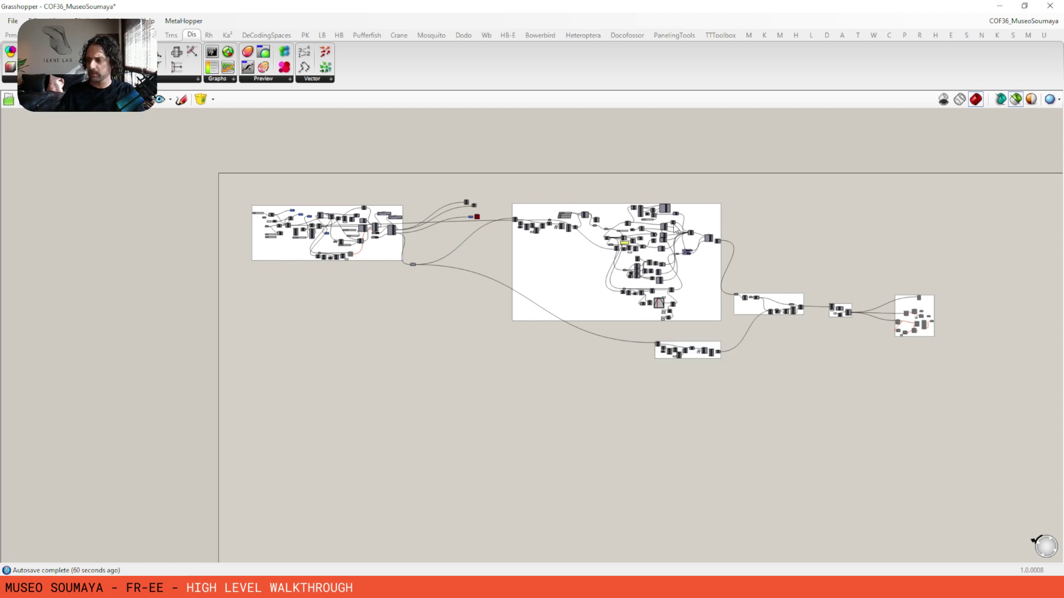
{"action": "right_click_drag", "start_coordinate": [592, 200], "coordinate": [527, 216]}
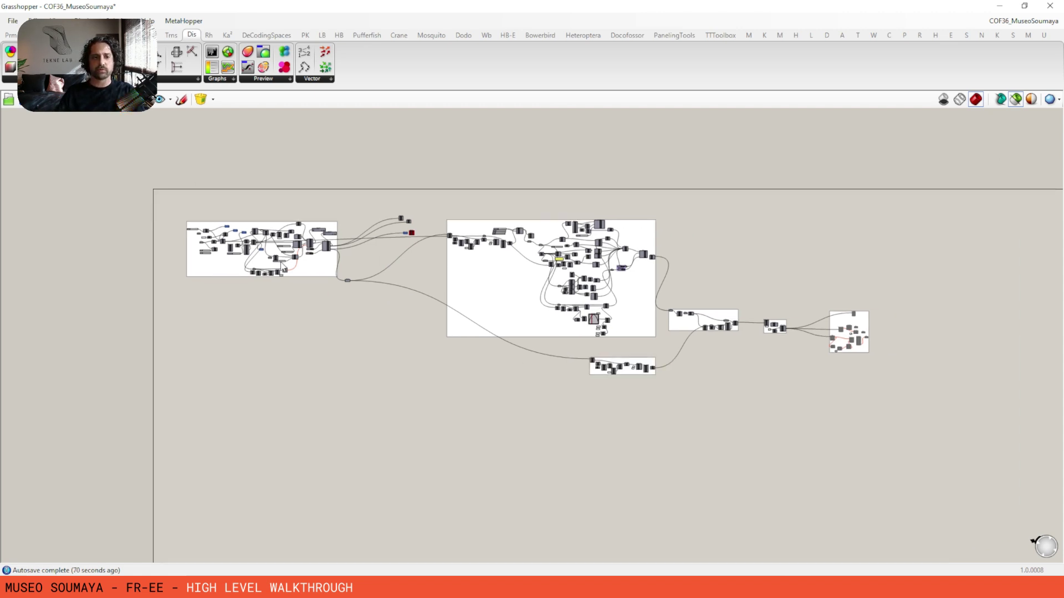
Delete the loose components between the mesh relaxation group and the large hexagon group
{"action": "scroll", "coordinate": [229, 234], "scroll_direction": "up", "scroll_amount": 5}
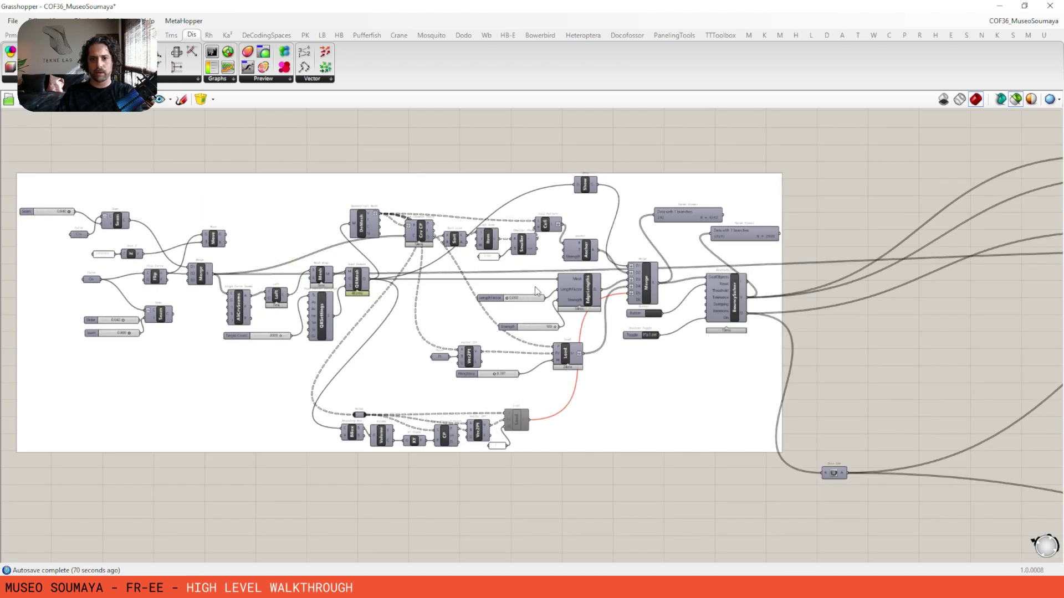
{"action": "right_click_drag", "start_coordinate": [535, 292], "coordinate": [260, 261]}
{"action": "scroll", "coordinate": [260, 262], "scroll_direction": "down", "scroll_amount": 6}
{"action": "scroll", "coordinate": [359, 238], "scroll_direction": "up", "scroll_amount": 5}
{"action": "left_click_drag", "start_coordinate": [526, 138], "coordinate": [458, 284]}
{"action": "scroll", "coordinate": [477, 251], "scroll_direction": "up", "scroll_amount": 3}
{"action": "key", "text": "Delete"}
{"action": "scroll", "coordinate": [384, 229], "scroll_direction": "down", "scroll_amount": 3}
{"action": "scroll", "coordinate": [304, 195], "scroll_direction": "down", "scroll_amount": 3}
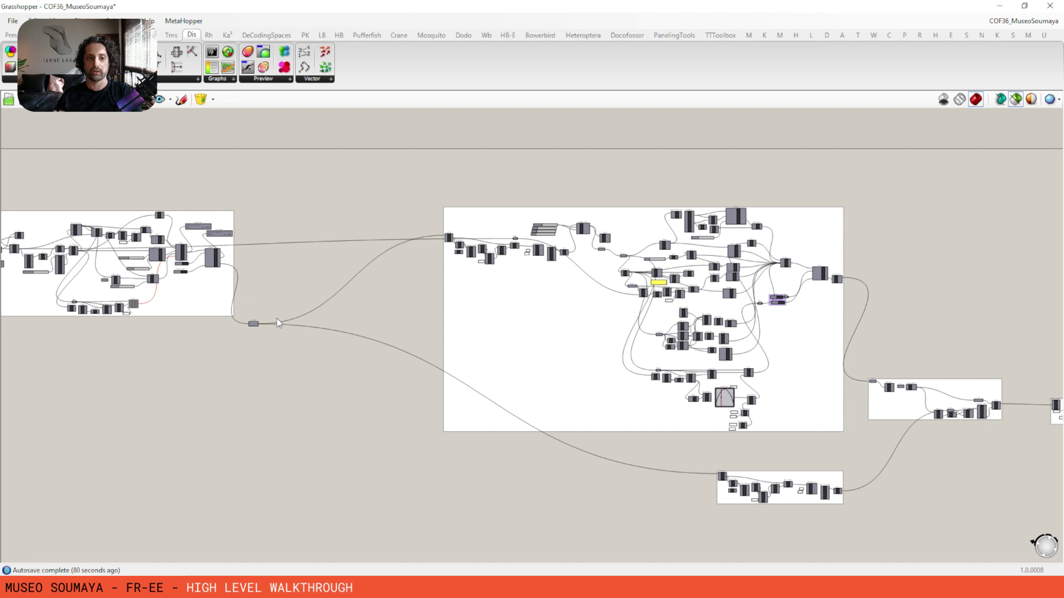
{"action": "scroll", "coordinate": [377, 223], "scroll_direction": "down", "scroll_amount": 2}
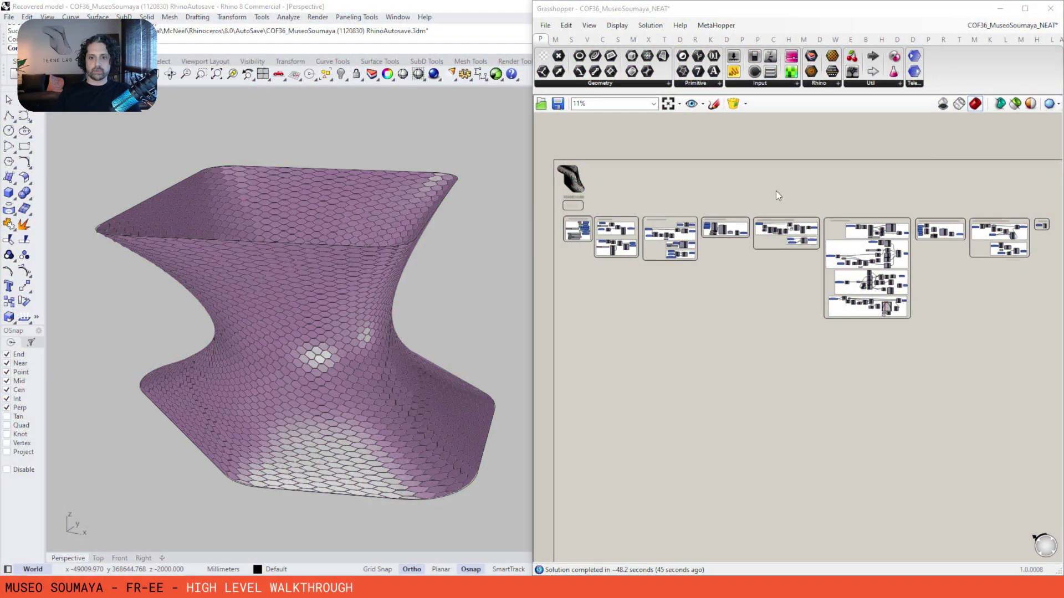
Maximize the neat version of the definition and review its titled sections as a whole
{"action": "left_click", "coordinate": [1028, 10]}
{"action": "right_click_drag", "start_coordinate": [422, 205], "coordinate": [594, 205]}
{"action": "scroll", "coordinate": [395, 247], "scroll_direction": "up", "scroll_amount": 2}
{"action": "right_click_drag", "start_coordinate": [395, 244], "coordinate": [387, 275]}
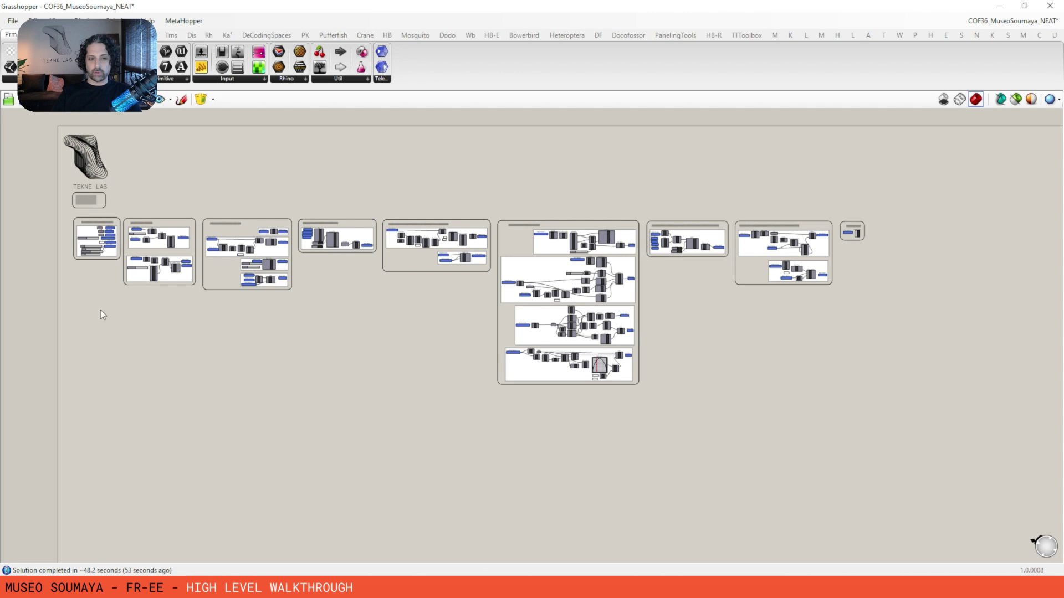
{"action": "right_click_drag", "start_coordinate": [355, 219], "coordinate": [377, 227]}
{"action": "right_click_drag", "start_coordinate": [202, 230], "coordinate": [235, 227]}
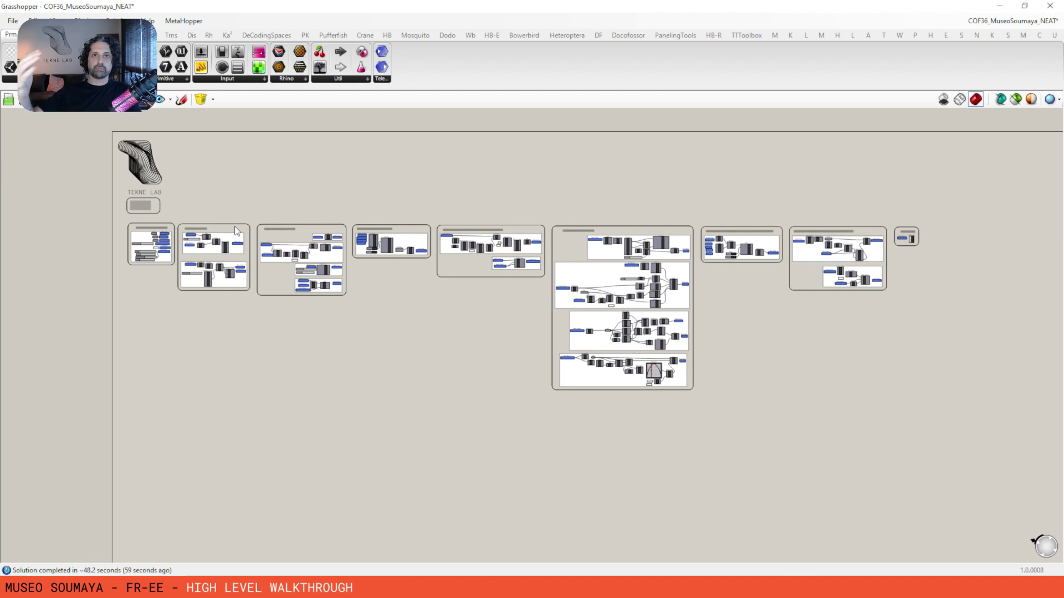
Place the definition window beside the Rhino viewport and highlight the Global Parameters section
{"action": "left_click_drag", "start_coordinate": [320, 7], "coordinate": [1063, 124]}
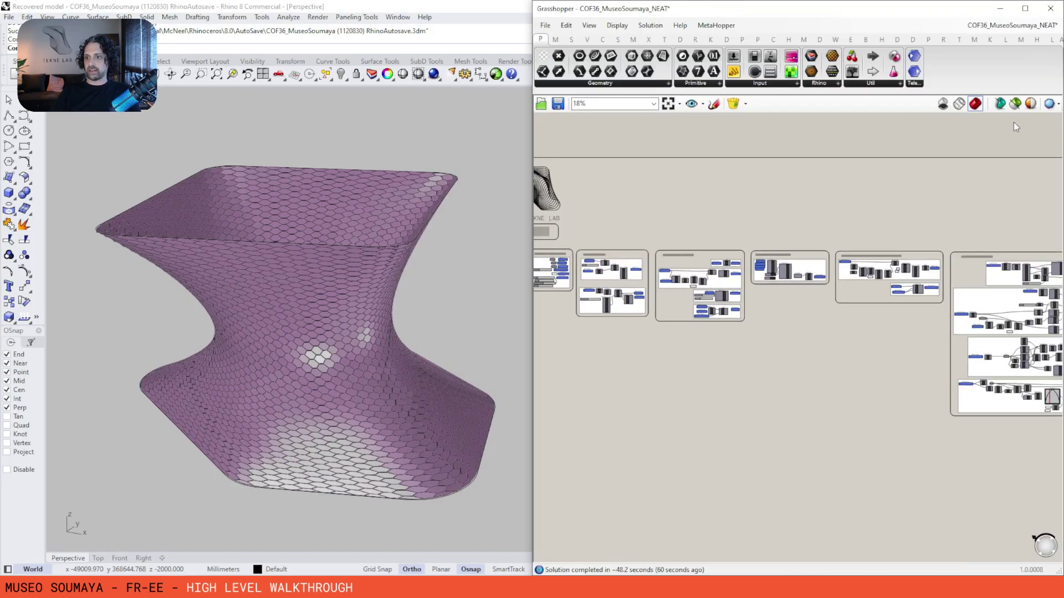
{"action": "scroll", "coordinate": [671, 237], "scroll_direction": "up", "scroll_amount": 5}
{"action": "left_click_drag", "start_coordinate": [759, 215], "coordinate": [629, 381]}
Delete the spare sliders near Hexagon Density, including the 40 one, keeping the 80 and 120 sliders
{"action": "scroll", "coordinate": [643, 311], "scroll_direction": "up", "scroll_amount": 3}
{"action": "left_click_drag", "start_coordinate": [603, 449], "coordinate": [669, 303]}
{"action": "scroll", "coordinate": [680, 346], "scroll_direction": "up", "scroll_amount": 3}
{"action": "left_click", "coordinate": [671, 320]}
{"action": "left_click", "coordinate": [681, 302]}
{"action": "key", "text": "Delete"}
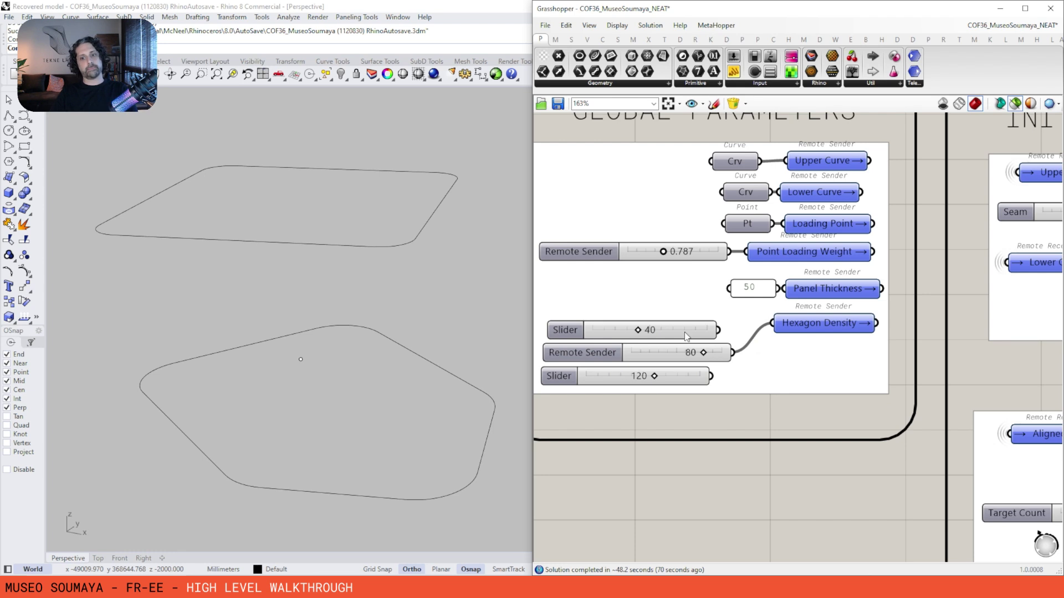
{"action": "left_click", "coordinate": [685, 332]}
{"action": "key", "text": "Delete"}
Place the 120 slider above the 80 slider and move both up closer to the Panel Thickness row
{"action": "left_click_drag", "start_coordinate": [708, 377], "coordinate": [704, 328]}
{"action": "left_click", "coordinate": [607, 351]}
{"action": "left_click", "coordinate": [605, 331], "text": "shift"}
{"action": "left_click_drag", "start_coordinate": [613, 354], "coordinate": [606, 335]}
Reposition the parameter group within the Global Parameters frame, lower beneath its title
{"action": "scroll", "coordinate": [672, 284], "scroll_direction": "down", "scroll_amount": 3}
{"action": "right_click_drag", "start_coordinate": [693, 274], "coordinate": [707, 290]}
{"action": "left_click", "coordinate": [707, 252]}
{"action": "left_click_drag", "start_coordinate": [685, 245], "coordinate": [725, 236]}
{"action": "scroll", "coordinate": [730, 255], "scroll_direction": "up", "scroll_amount": 2}
{"action": "left_click", "coordinate": [805, 277]}
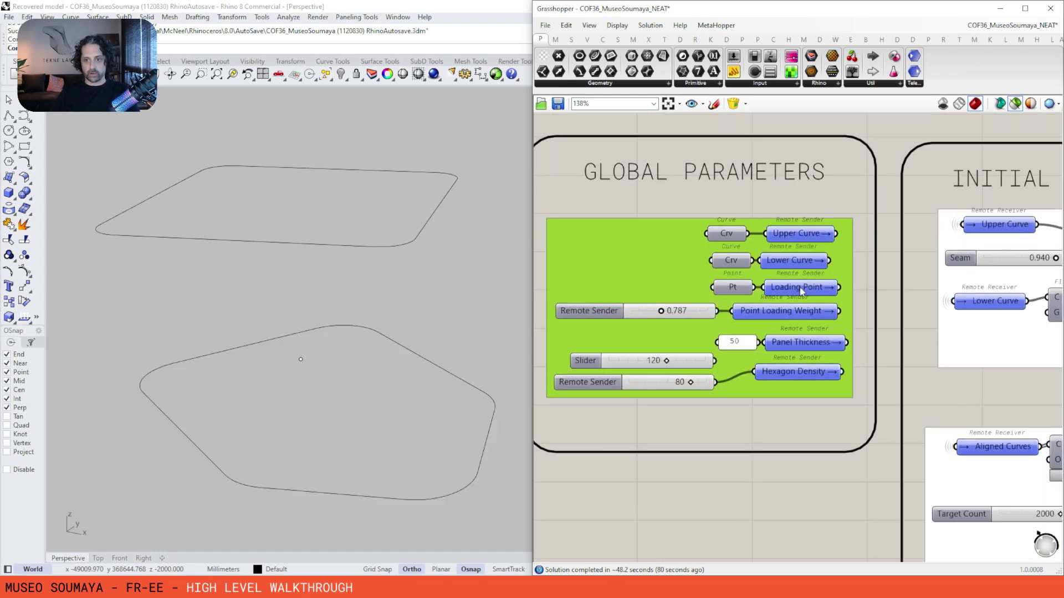
Examine the Loading Point in the viewport and highlight the Point Loading Weight and Panel Thickness senders
{"action": "left_click", "coordinate": [800, 289]}
{"action": "right_click_drag", "start_coordinate": [285, 423], "coordinate": [290, 389]}
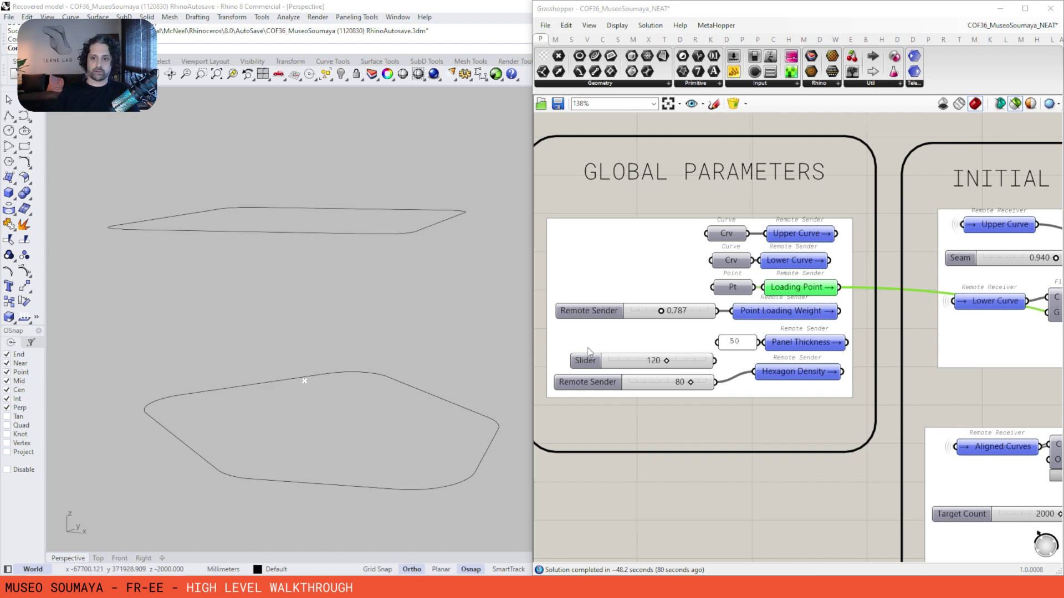
{"action": "left_click", "coordinate": [781, 311], "text": "shift"}
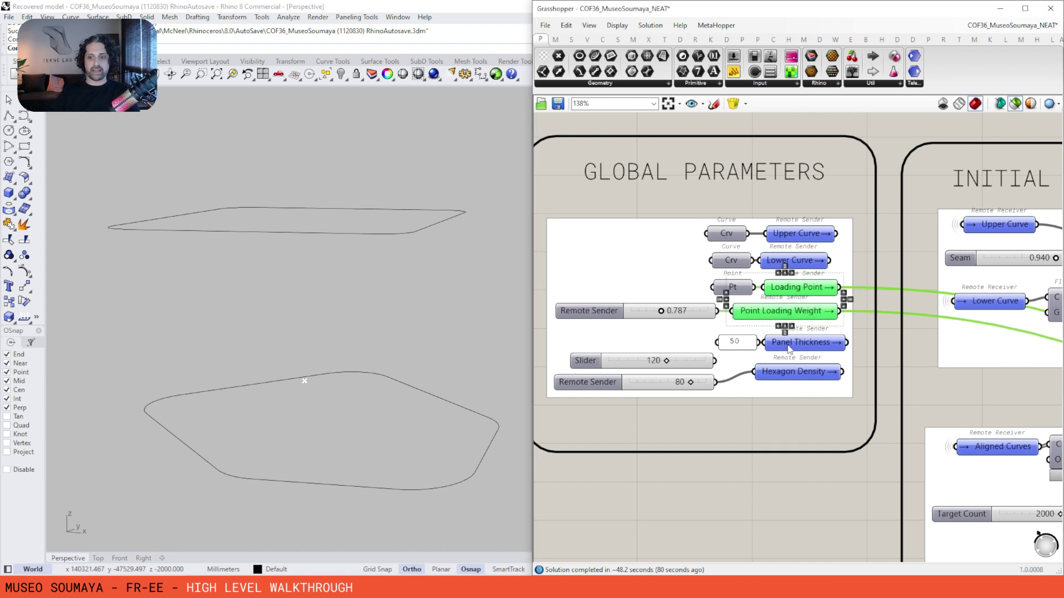
{"action": "left_click", "coordinate": [790, 343]}
Move the Hexagon Density sender down level with the 80 slider that feeds it
{"action": "left_click_drag", "start_coordinate": [784, 375], "coordinate": [781, 386]}
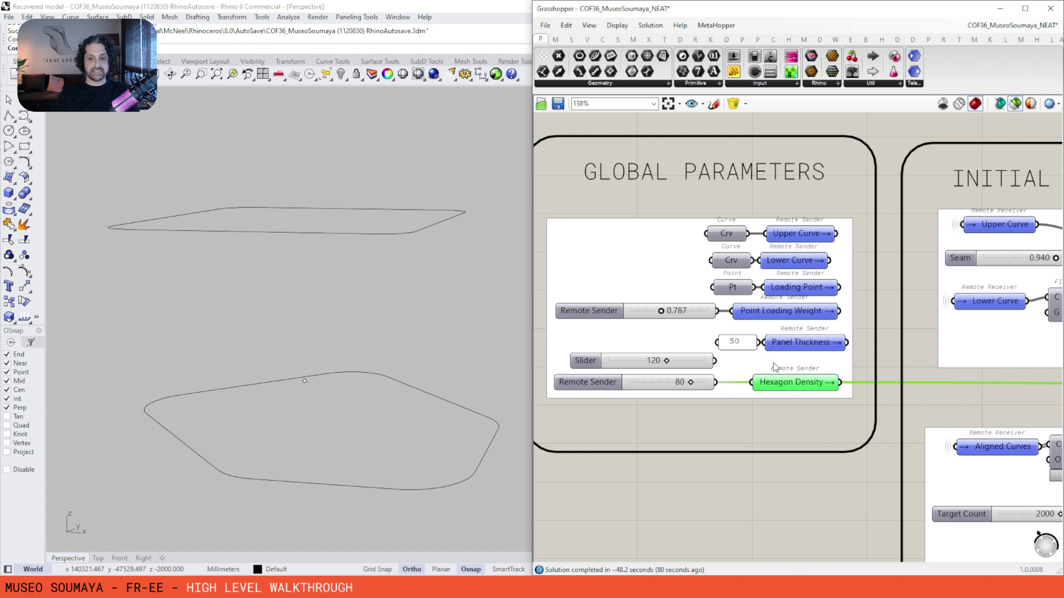
{"action": "scroll", "coordinate": [774, 367], "scroll_direction": "down", "scroll_amount": 5}
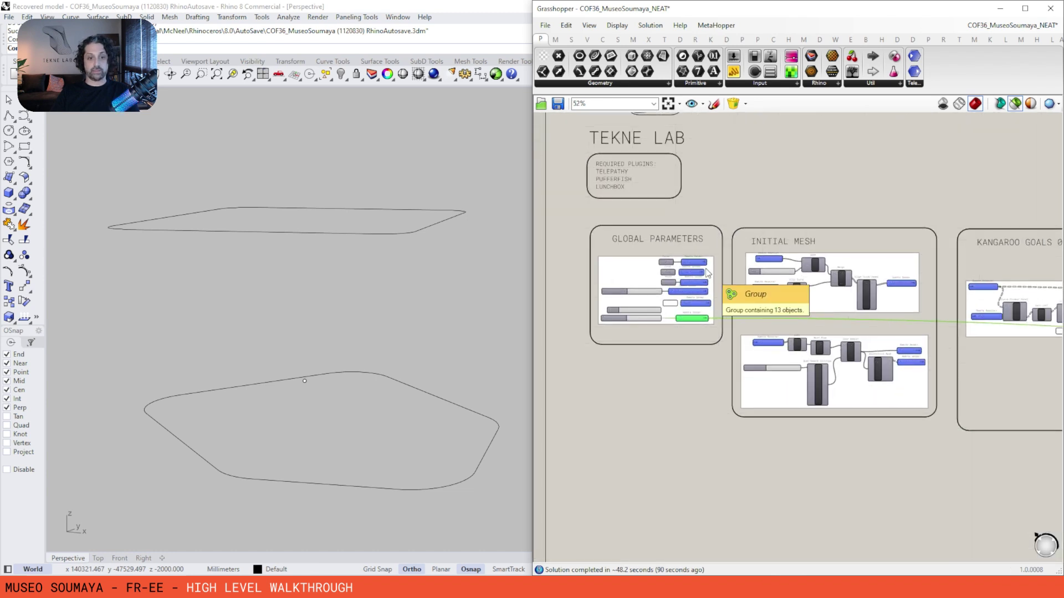
{"action": "right_click_drag", "start_coordinate": [712, 258], "coordinate": [727, 258]}
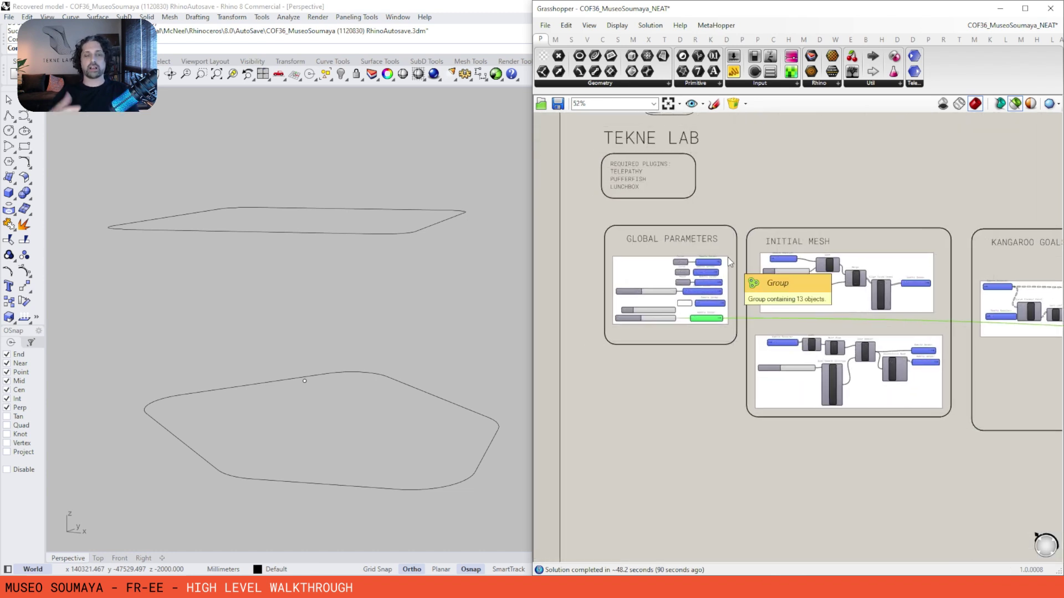
Highlight the Initial Mesh section and the Kangaroo Goals 01 section to preview their geometry in the viewport
{"action": "right_click_drag", "start_coordinate": [867, 230], "coordinate": [812, 219]}
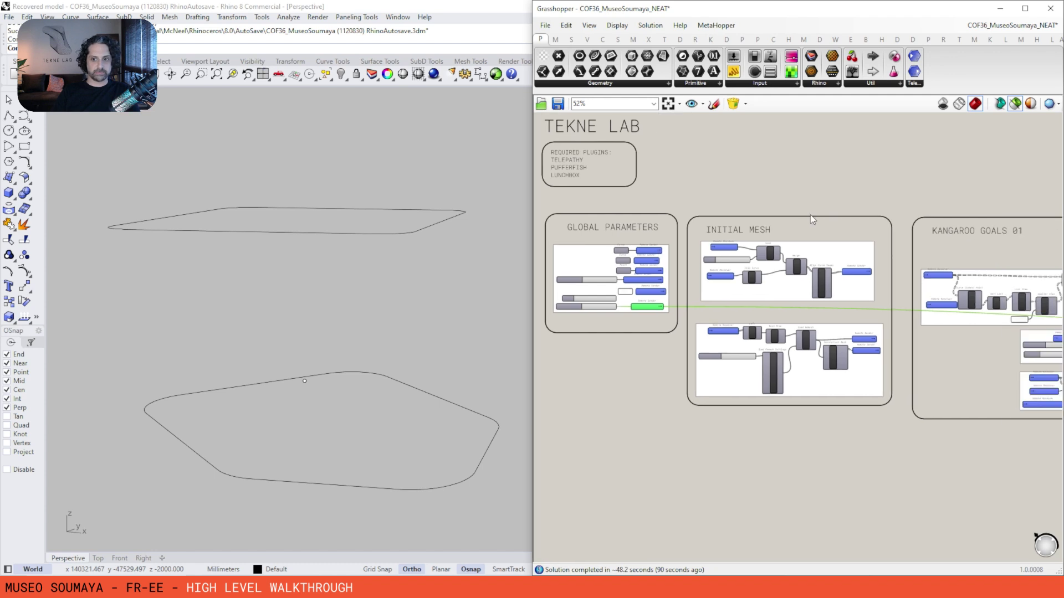
{"action": "scroll", "coordinate": [860, 215], "scroll_direction": "up", "scroll_amount": 1}
{"action": "left_click_drag", "start_coordinate": [892, 173], "coordinate": [640, 456]}
{"action": "right_click_drag", "start_coordinate": [222, 407], "coordinate": [348, 374]}
{"action": "right_click_drag", "start_coordinate": [1011, 224], "coordinate": [735, 204]}
{"action": "left_click_drag", "start_coordinate": [939, 167], "coordinate": [647, 467]}
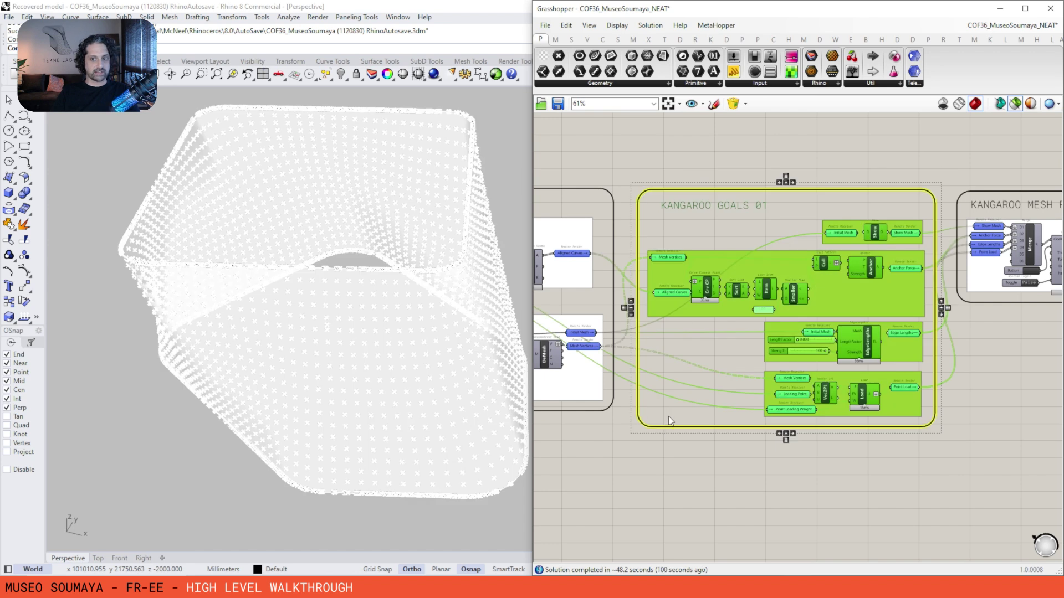
Examine how the Show Mesh, Anchor Force, Edge Lengths and Point Load senders of Kangaroo Goals 01 feed Kangaroo Mesh Relax
{"action": "right_click_drag", "start_coordinate": [848, 250], "coordinate": [816, 247]}
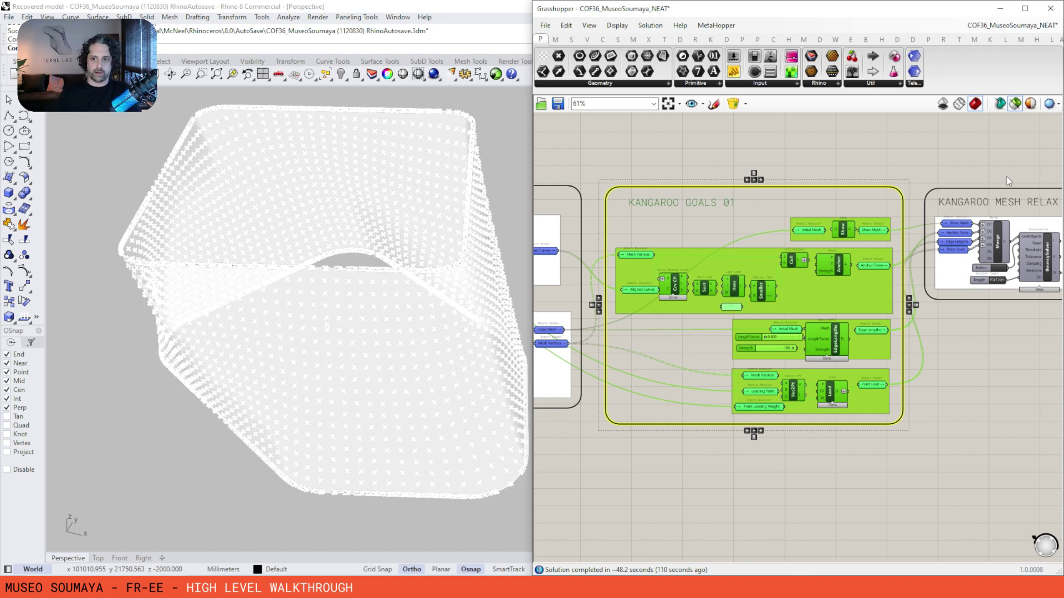
{"action": "scroll", "coordinate": [773, 238], "scroll_direction": "up", "scroll_amount": 2}
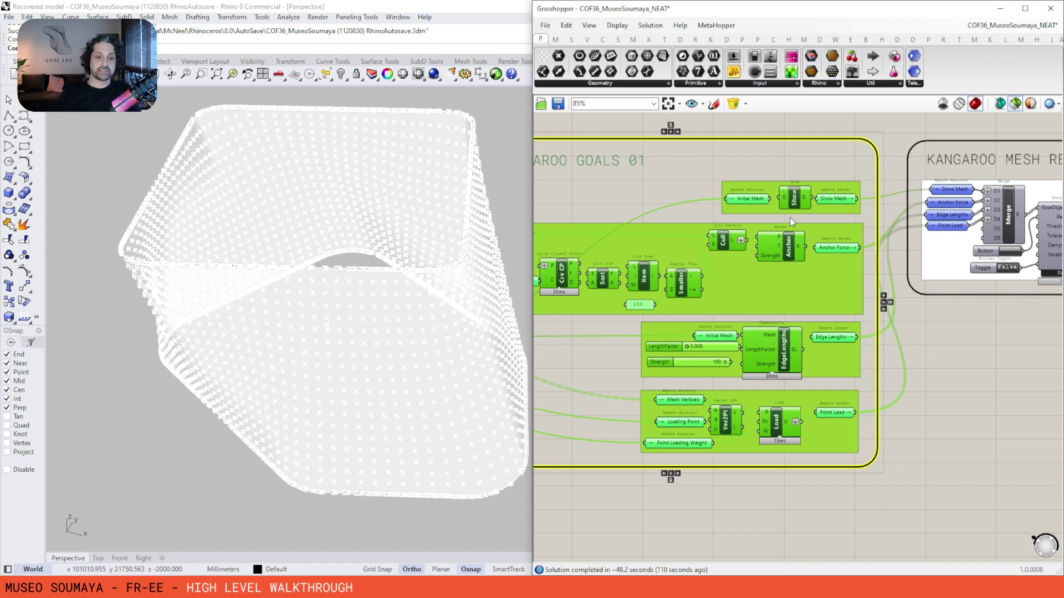
{"action": "scroll", "coordinate": [790, 217], "scroll_direction": "down", "scroll_amount": 2}
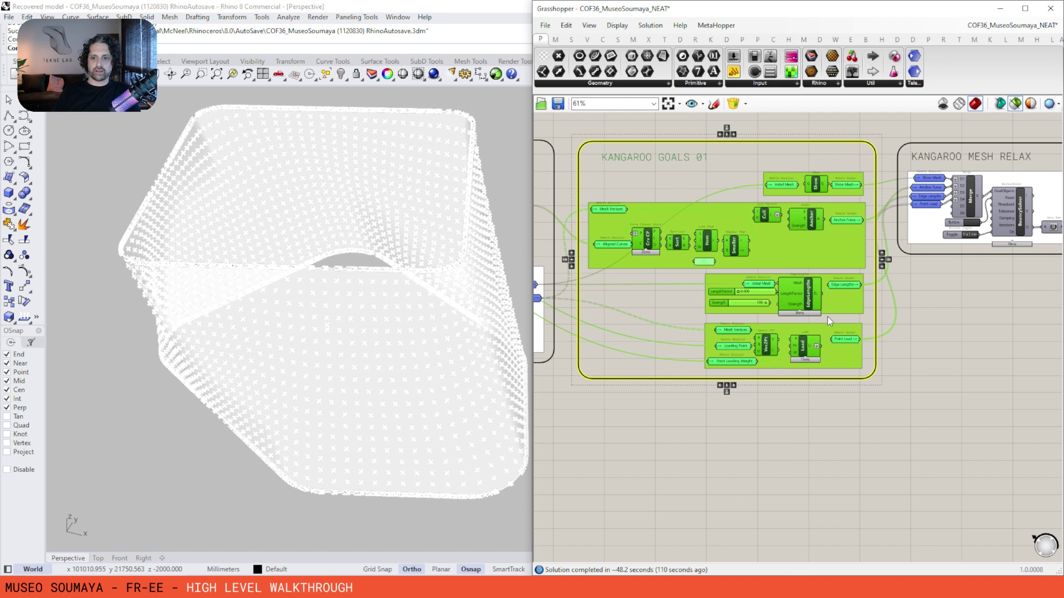
{"action": "scroll", "coordinate": [827, 317], "scroll_direction": "up", "scroll_amount": 2}
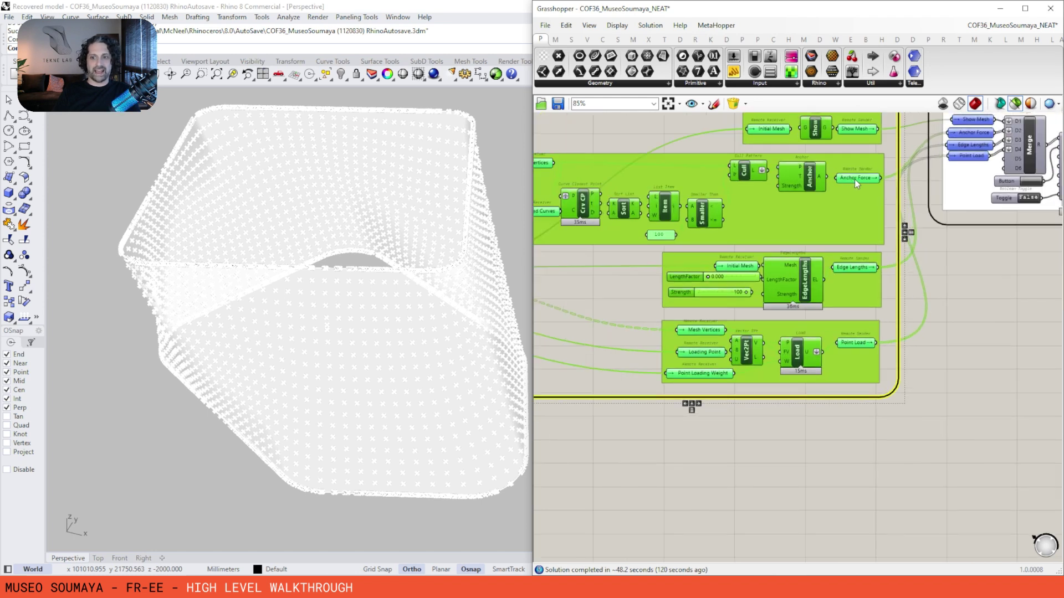
{"action": "right_click_drag", "start_coordinate": [369, 327], "coordinate": [369, 263]}
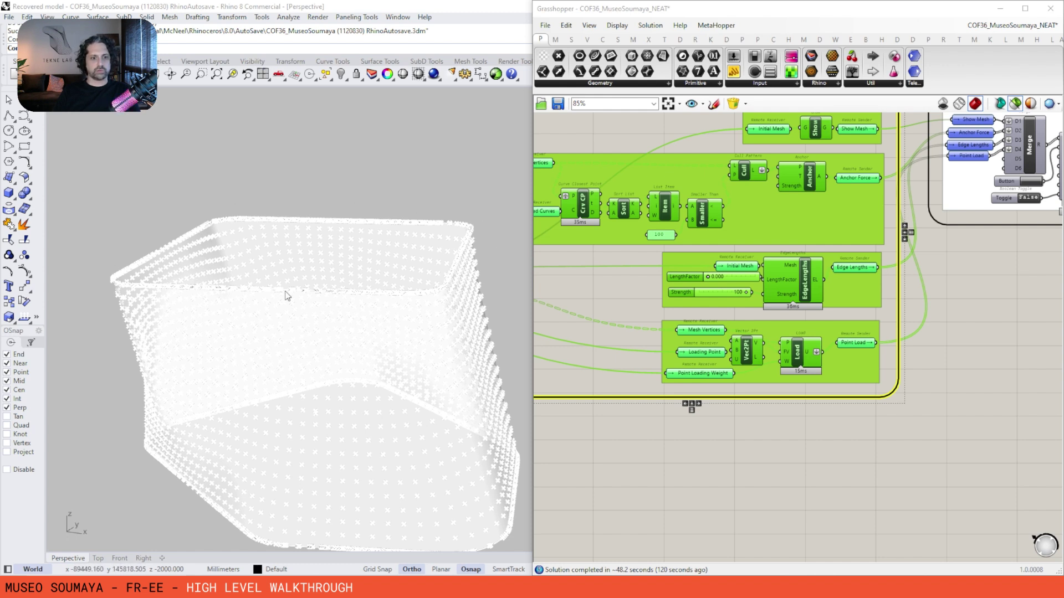
{"action": "scroll", "coordinate": [295, 280], "scroll_direction": "down", "scroll_amount": 3}
{"action": "right_click_drag", "start_coordinate": [788, 281], "coordinate": [745, 301]}
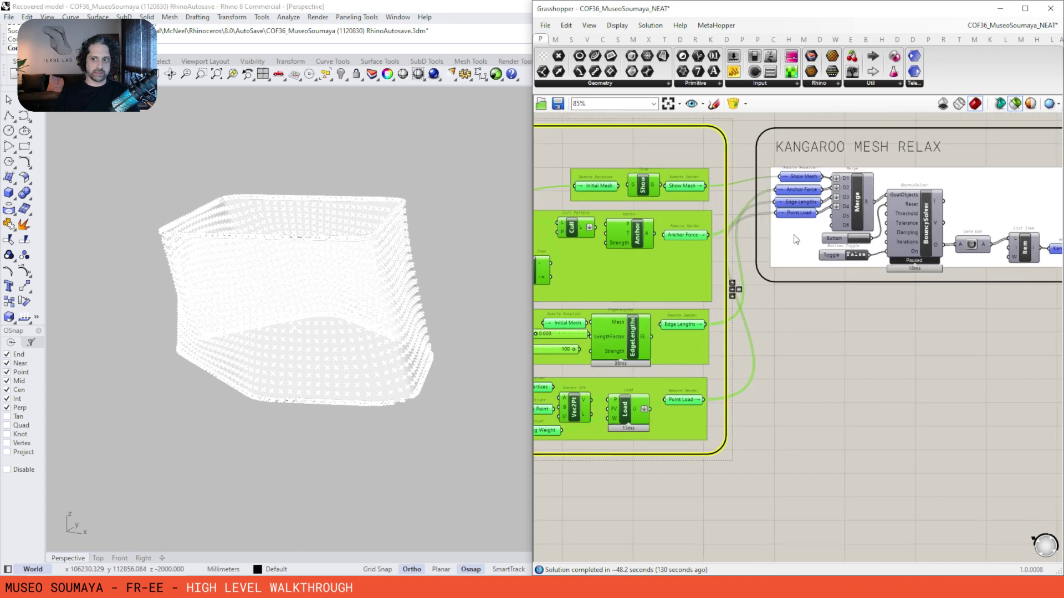
Highlight the whole Kangaroo Mesh Relax section to preview the relaxed mesh in the viewport
{"action": "scroll", "coordinate": [828, 235], "scroll_direction": "down", "scroll_amount": 4}
{"action": "right_click_drag", "start_coordinate": [936, 282], "coordinate": [706, 270]}
{"action": "scroll", "coordinate": [702, 222], "scroll_direction": "up", "scroll_amount": 4}
{"action": "right_click_drag", "start_coordinate": [701, 216], "coordinate": [775, 239]}
{"action": "left_click_drag", "start_coordinate": [935, 132], "coordinate": [594, 337]}
{"action": "scroll", "coordinate": [642, 244], "scroll_direction": "down", "scroll_amount": 1}
Maximize the Grasshopper window and highlight the four sections from Global Parameters through Kangaroo Mesh Relax
{"action": "left_click", "coordinate": [1031, 4]}
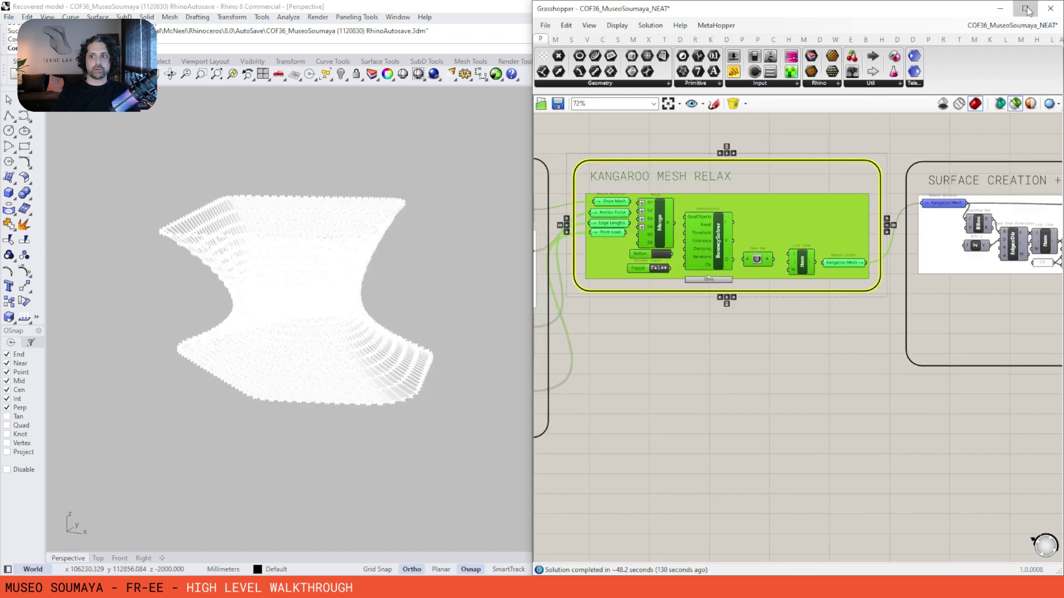
{"action": "scroll", "coordinate": [406, 211], "scroll_direction": "down", "scroll_amount": 5}
{"action": "right_click_drag", "start_coordinate": [404, 211], "coordinate": [826, 245]}
{"action": "left_click_drag", "start_coordinate": [869, 199], "coordinate": [382, 454]}
{"action": "right_click_drag", "start_coordinate": [592, 301], "coordinate": [507, 294]}
{"action": "scroll", "coordinate": [506, 294], "scroll_direction": "up", "scroll_amount": 1}
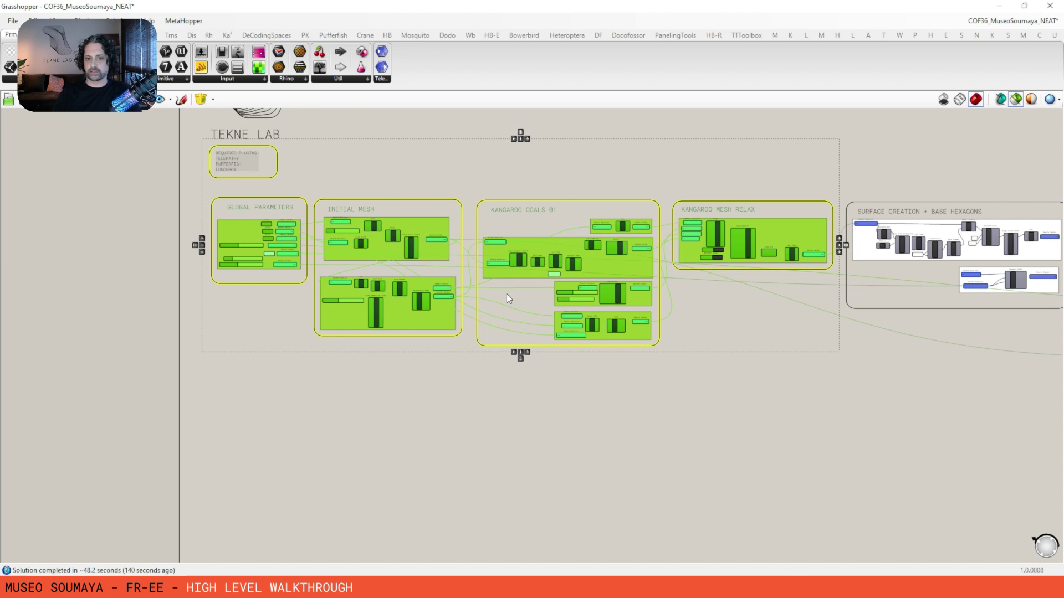
Survey the chain of sections from Global Parameters to Previews and clear the selection
{"action": "right_click_drag", "start_coordinate": [536, 160], "coordinate": [501, 173]}
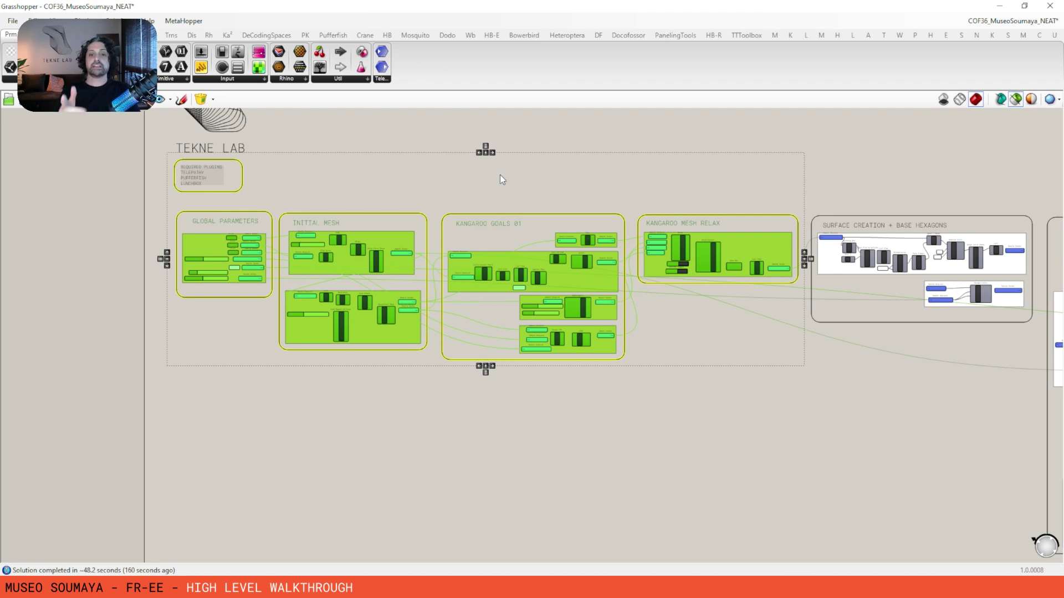
{"action": "scroll", "coordinate": [500, 175], "scroll_direction": "down", "scroll_amount": 5}
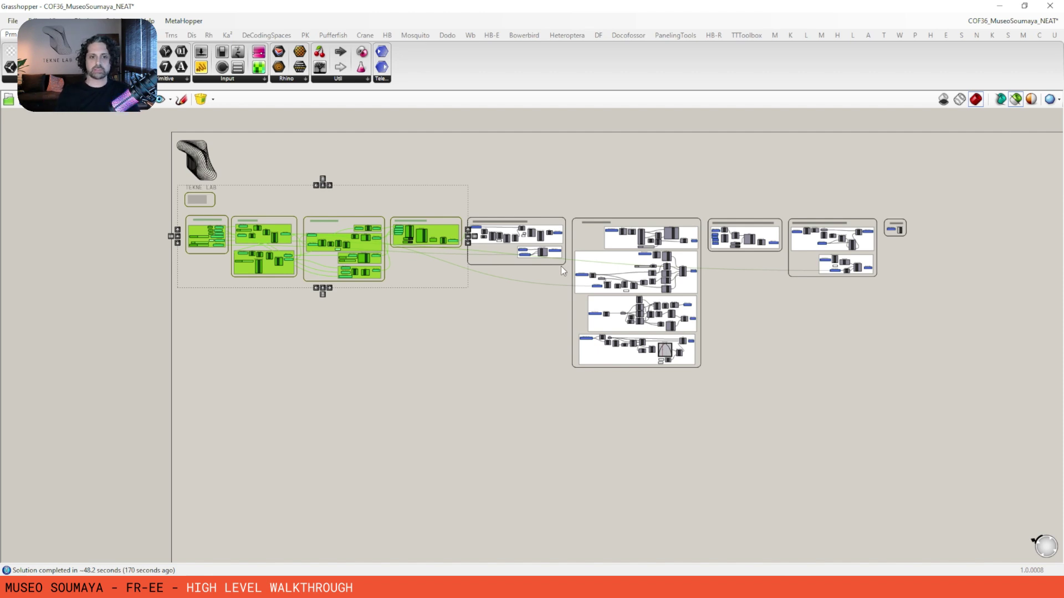
{"action": "scroll", "coordinate": [335, 216], "scroll_direction": "up", "scroll_amount": 2}
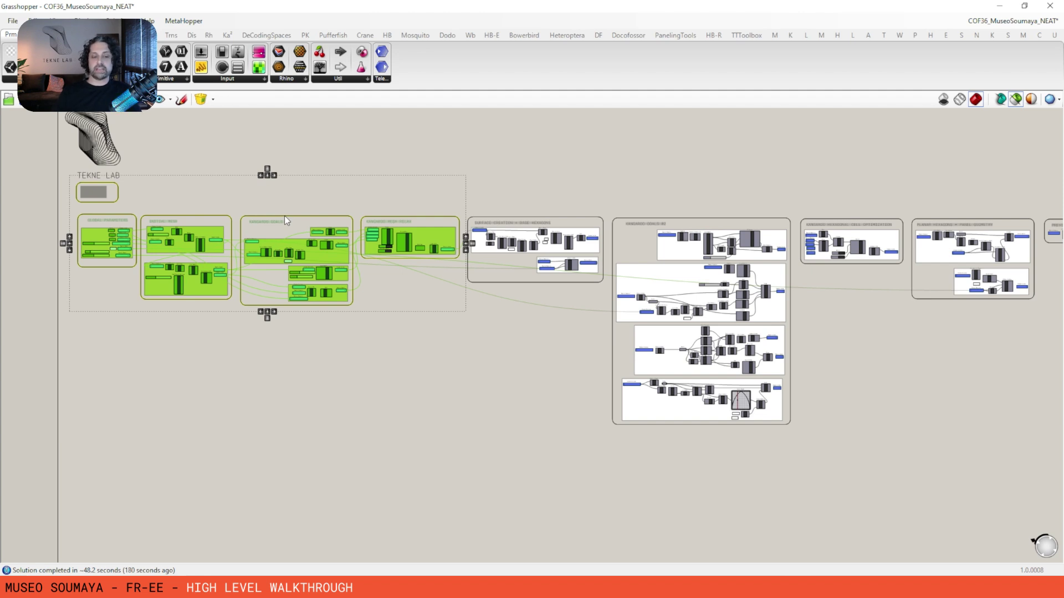
{"action": "scroll", "coordinate": [284, 220], "scroll_direction": "up", "scroll_amount": 3}
{"action": "left_click", "coordinate": [340, 115]}
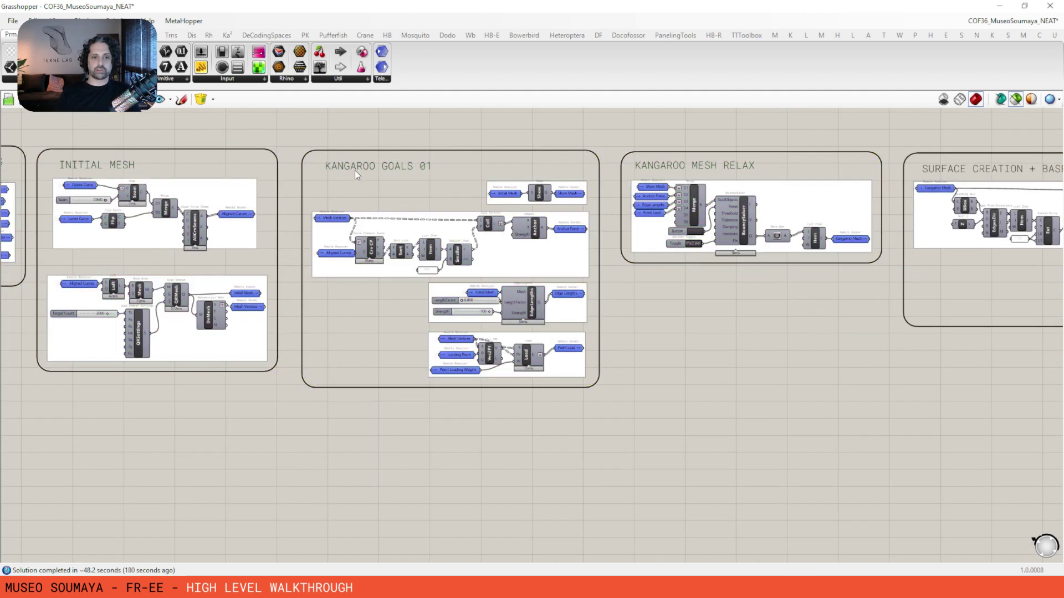
Highlight the Kangaroo Goals 01 section to show its wire connections with the neighbouring sections
{"action": "scroll", "coordinate": [355, 171], "scroll_direction": "up", "scroll_amount": 1}
{"action": "left_click_drag", "start_coordinate": [647, 141], "coordinate": [291, 487]}
{"action": "right_click_drag", "start_coordinate": [468, 254], "coordinate": [490, 239]}
{"action": "right_click_drag", "start_coordinate": [401, 375], "coordinate": [407, 214]}
{"action": "scroll", "coordinate": [413, 433], "scroll_direction": "down", "scroll_amount": 2}
{"action": "right_click_drag", "start_coordinate": [430, 325], "coordinate": [424, 347]}
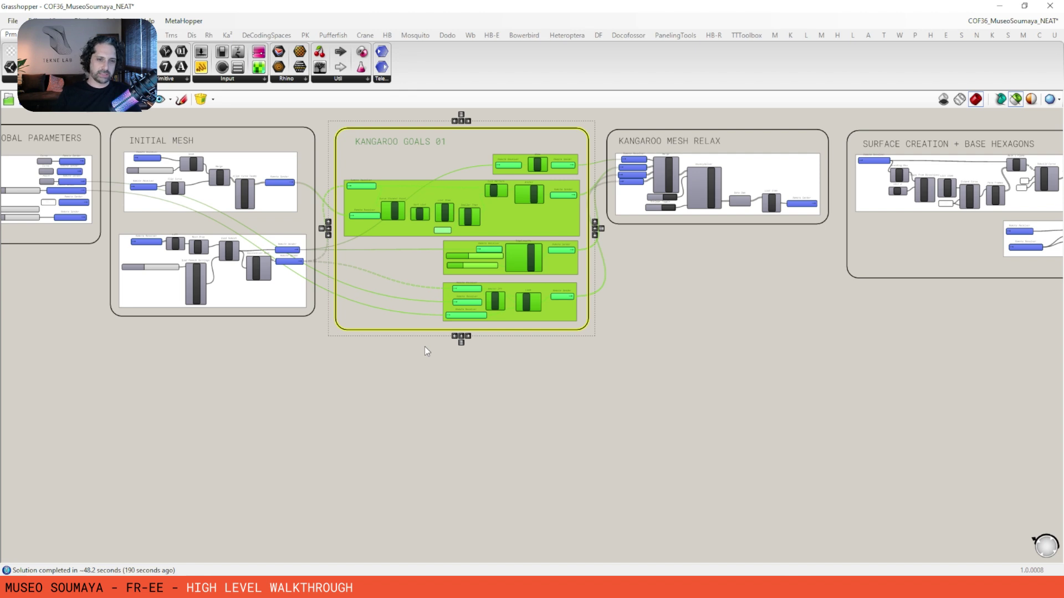
{"action": "scroll", "coordinate": [425, 347], "scroll_direction": "down", "scroll_amount": 3}
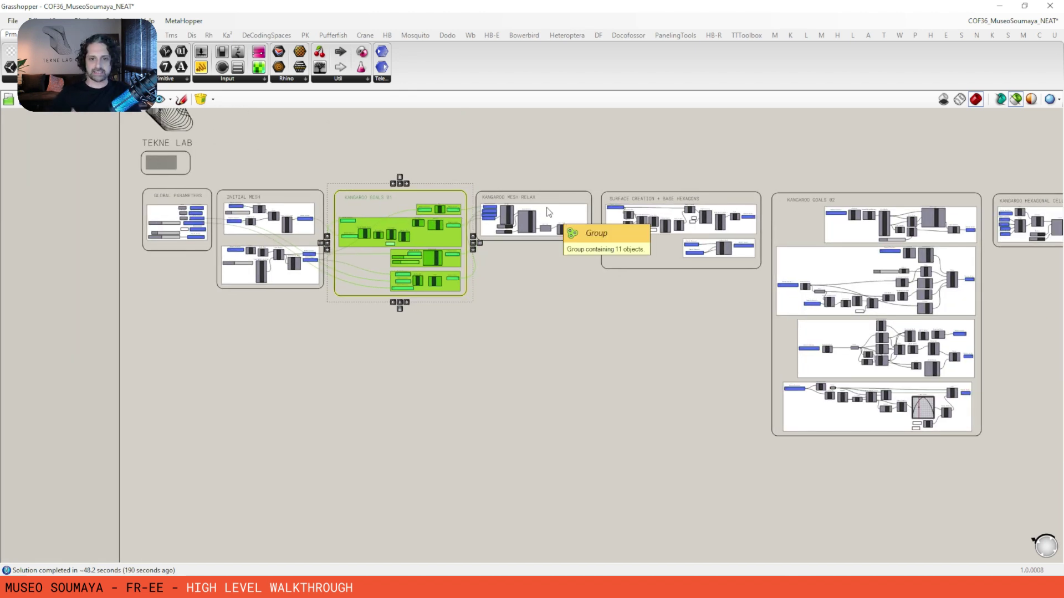
Highlight the Kangaroo Mesh Relax section on the maximized canvas
{"action": "scroll", "coordinate": [557, 194], "scroll_direction": "up", "scroll_amount": 3}
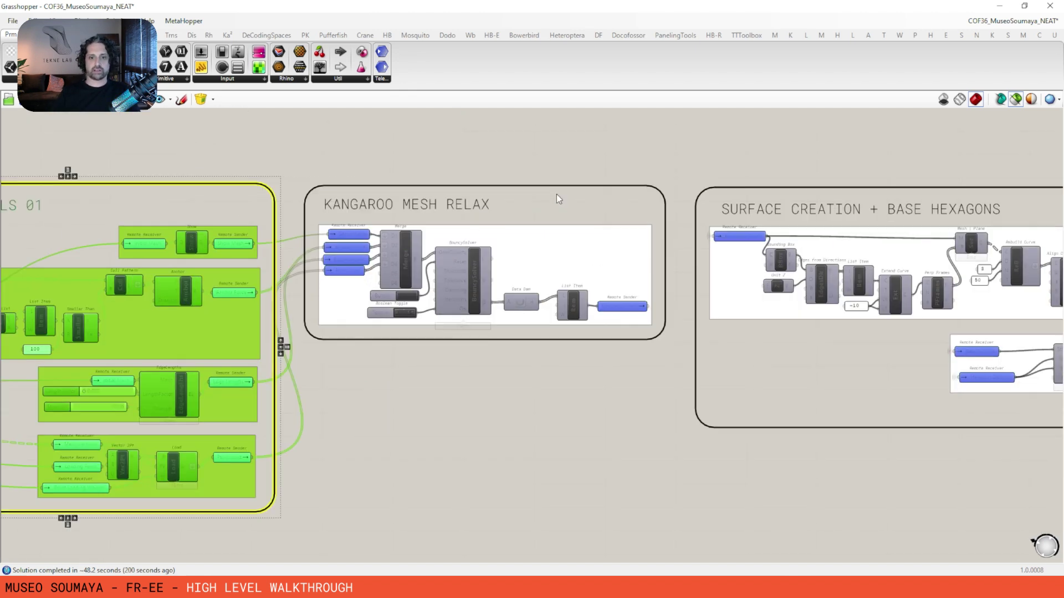
{"action": "right_click_drag", "start_coordinate": [557, 194], "coordinate": [557, 181]}
{"action": "right_click_drag", "start_coordinate": [641, 156], "coordinate": [564, 150]}
{"action": "left_click_drag", "start_coordinate": [540, 142], "coordinate": [238, 429]}
Highlight the Surface Creation + Base Hexagons section to show its wires into Kangaroo Goals 02
{"action": "right_click_drag", "start_coordinate": [770, 197], "coordinate": [561, 166]}
{"action": "scroll", "coordinate": [607, 201], "scroll_direction": "down", "scroll_amount": 2}
{"action": "scroll", "coordinate": [761, 205], "scroll_direction": "up", "scroll_amount": 2}
{"action": "left_click_drag", "start_coordinate": [644, 142], "coordinate": [171, 477]}
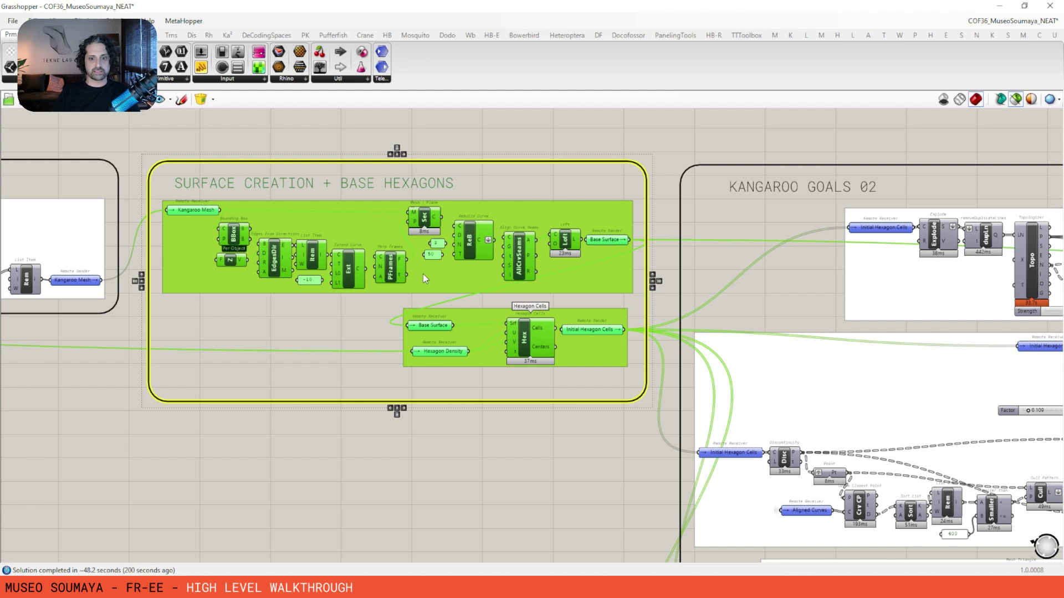
Highlight the four groups of the Kangaroo Goals 02 section and clear the selection
{"action": "scroll", "coordinate": [487, 284], "scroll_direction": "down", "scroll_amount": 3}
{"action": "right_click_drag", "start_coordinate": [794, 208], "coordinate": [461, 135]}
{"action": "scroll", "coordinate": [517, 157], "scroll_direction": "down", "scroll_amount": 1}
{"action": "scroll", "coordinate": [567, 159], "scroll_direction": "down", "scroll_amount": 2}
{"action": "left_click_drag", "start_coordinate": [634, 131], "coordinate": [372, 472]}
{"action": "right_click_drag", "start_coordinate": [530, 289], "coordinate": [503, 283]}
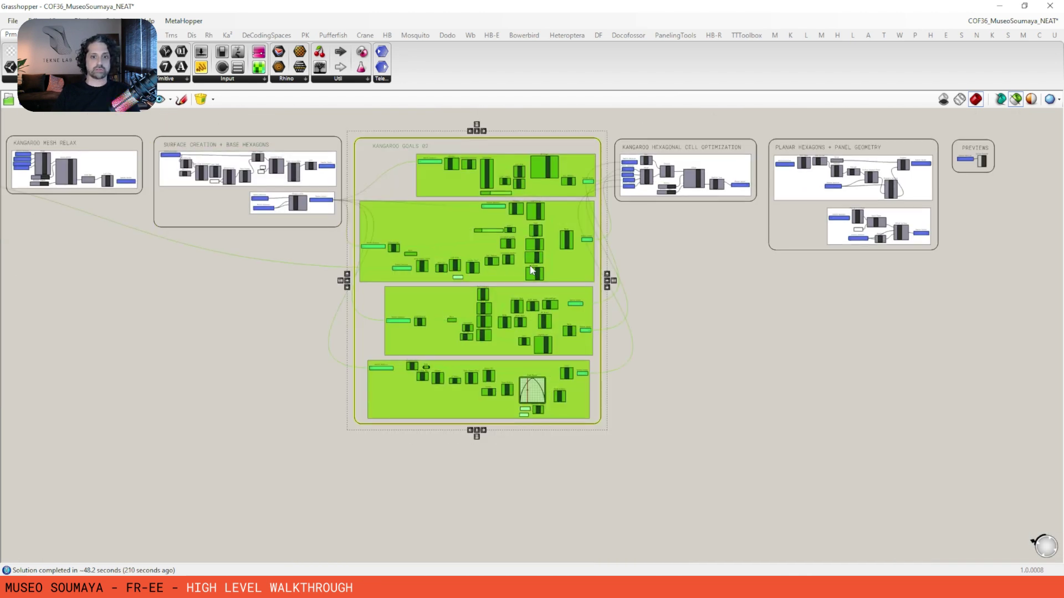
{"action": "left_click", "coordinate": [643, 234]}
{"action": "scroll", "coordinate": [643, 234], "scroll_direction": "up", "scroll_amount": 2}
{"action": "right_click_drag", "start_coordinate": [641, 234], "coordinate": [658, 240]}
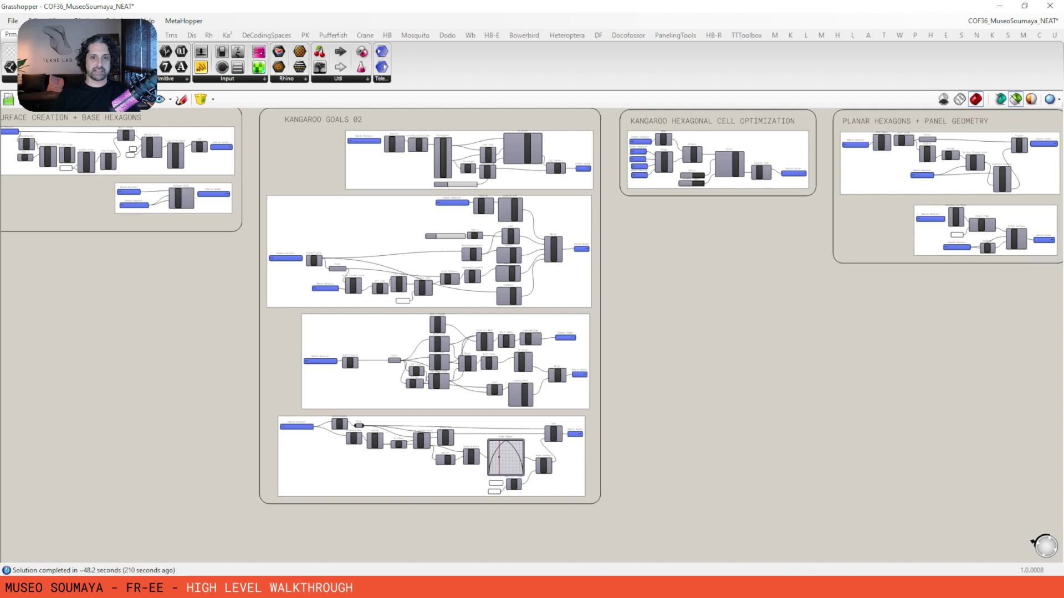
Restore the Grasshopper window beside the Rhino viewport and highlight Kangaroo Goals 02 to preview its geometry
{"action": "left_click_drag", "start_coordinate": [474, 7], "coordinate": [1063, 133]}
{"action": "right_click_drag", "start_coordinate": [955, 210], "coordinate": [698, 223]}
{"action": "scroll", "coordinate": [698, 223], "scroll_direction": "down", "scroll_amount": 1}
{"action": "left_click_drag", "start_coordinate": [859, 121], "coordinate": [600, 508]}
{"action": "left_click_drag", "start_coordinate": [702, 399], "coordinate": [701, 397]}
{"action": "scroll", "coordinate": [340, 368], "scroll_direction": "up", "scroll_amount": 3}
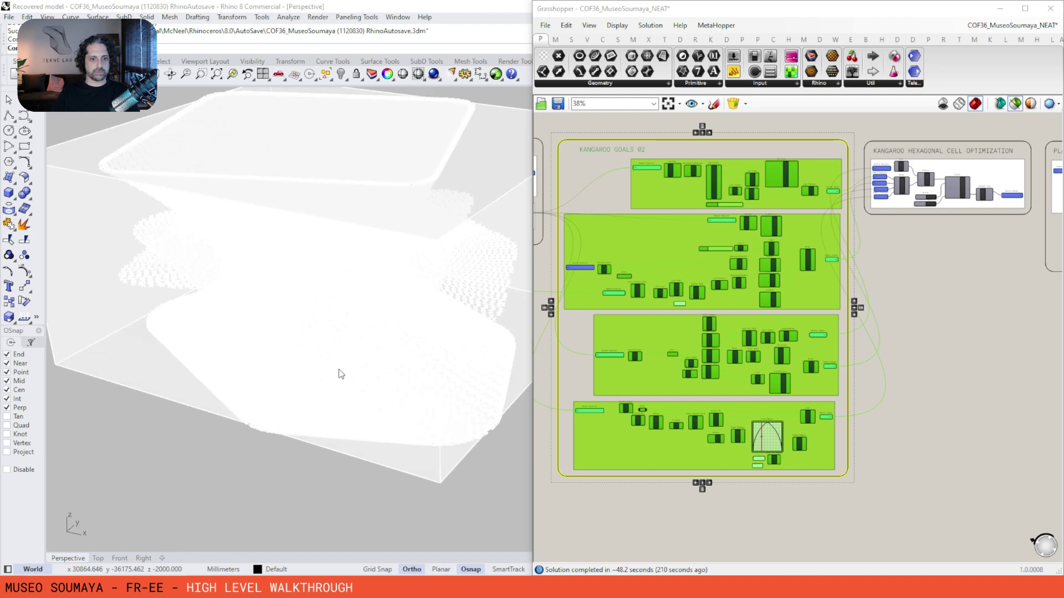
Preview the Hexagon Mesh sender and the Solver of the Kangaroo Hexagonal Cell Optimization section in the viewport
{"action": "left_click", "coordinate": [954, 268]}
{"action": "right_click_drag", "start_coordinate": [954, 268], "coordinate": [848, 283]}
{"action": "scroll", "coordinate": [865, 222], "scroll_direction": "up", "scroll_amount": 4}
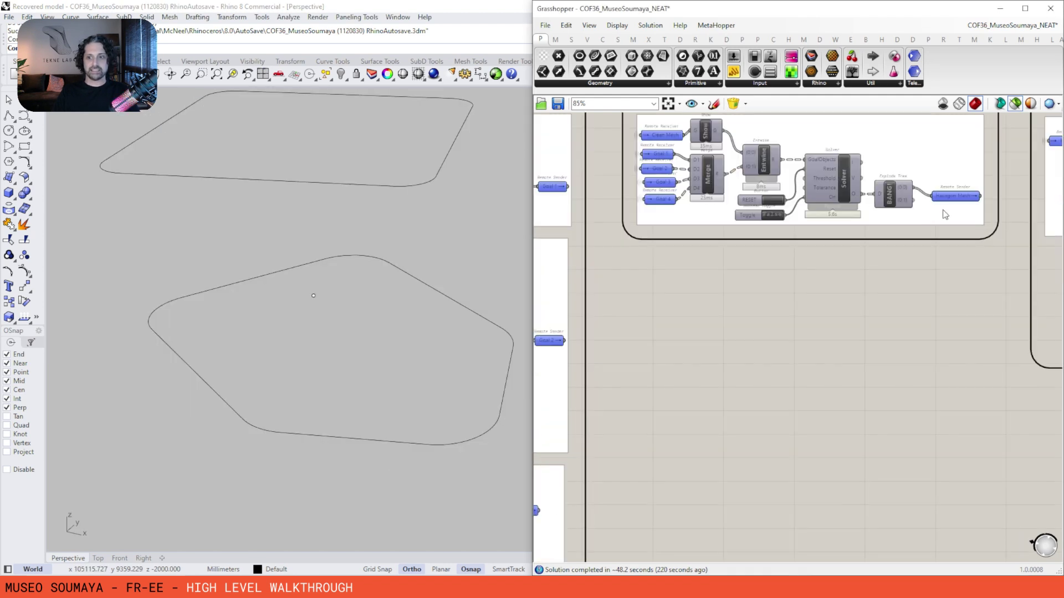
{"action": "left_click", "coordinate": [962, 199]}
{"action": "right_click_drag", "start_coordinate": [918, 219], "coordinate": [817, 315]}
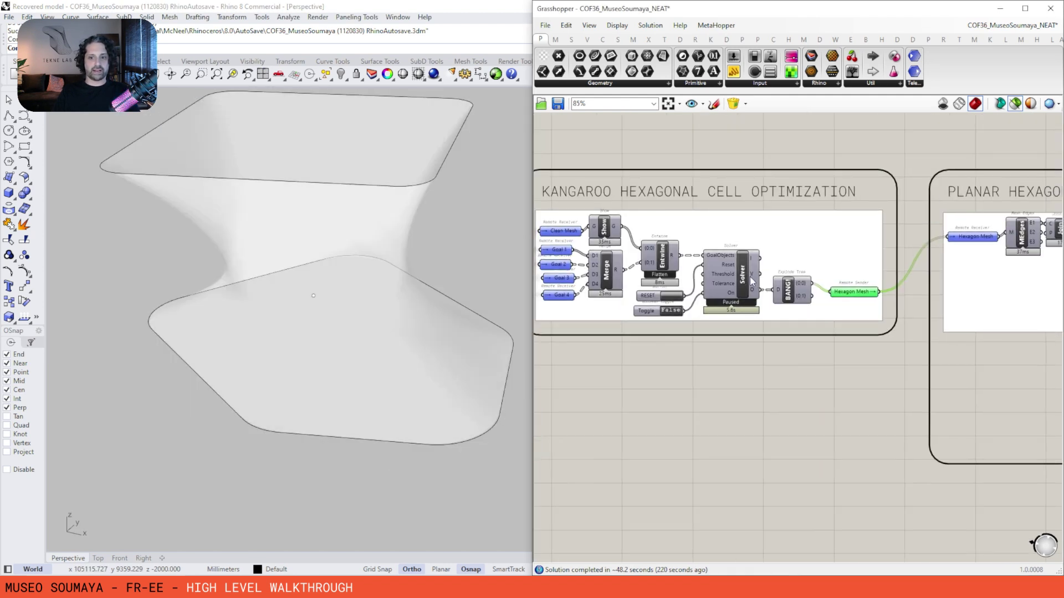
{"action": "left_click", "coordinate": [750, 281]}
{"action": "right_click_drag", "start_coordinate": [726, 265], "coordinate": [758, 257]}
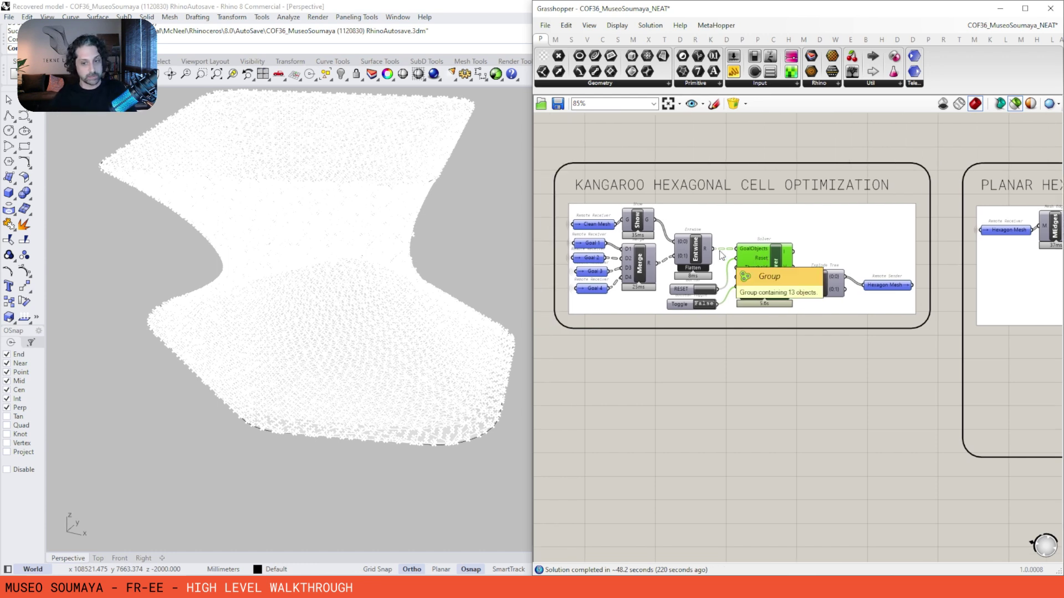
Preview the Mesh Edges and Join Curves components of the Planar Hexagons + Panel Geometry section in the viewport
{"action": "right_click_drag", "start_coordinate": [914, 285], "coordinate": [695, 266]}
{"action": "left_click", "coordinate": [795, 292]}
{"action": "left_click", "coordinate": [765, 239]}
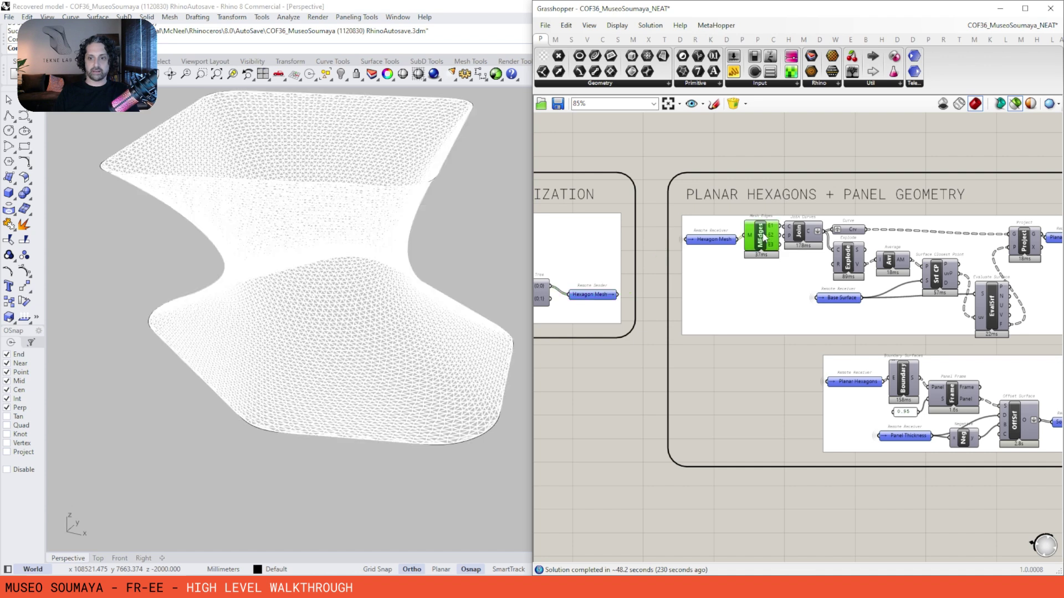
{"action": "right_click_drag", "start_coordinate": [794, 248], "coordinate": [738, 248]}
{"action": "left_click", "coordinate": [740, 243]}
{"action": "right_click_drag", "start_coordinate": [388, 344], "coordinate": [334, 392]}
{"action": "right_click_drag", "start_coordinate": [397, 439], "coordinate": [414, 448]}
{"action": "scroll", "coordinate": [798, 200], "scroll_direction": "down", "scroll_amount": 6}
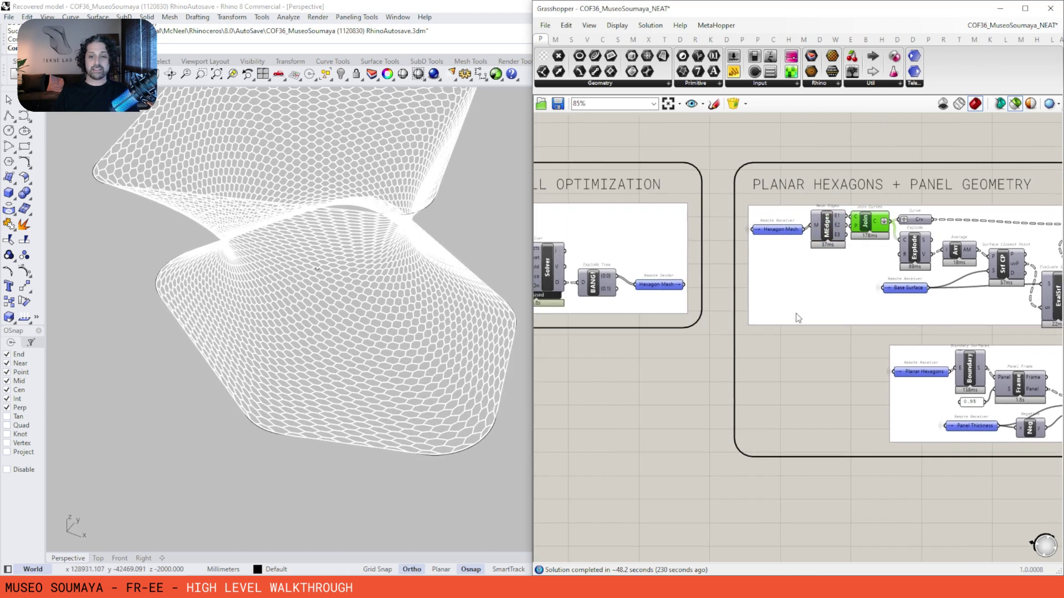
Inspect the joined hexagon cells up close in the viewport and preview the Hexagon Mesh sender again
{"action": "right_click_drag", "start_coordinate": [829, 220], "coordinate": [936, 224]}
{"action": "scroll", "coordinate": [753, 230], "scroll_direction": "up", "scroll_amount": 1}
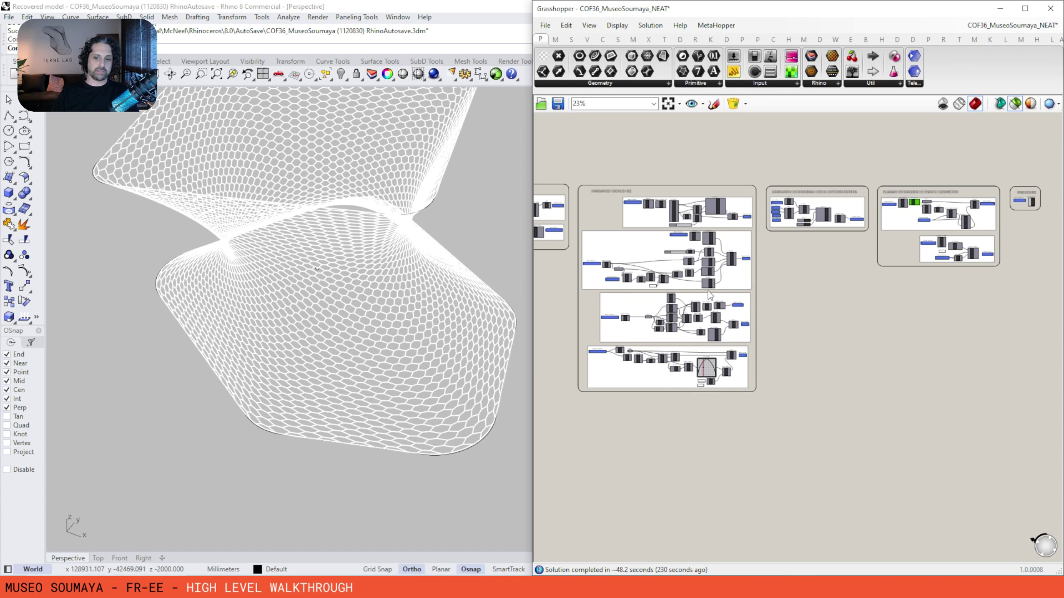
{"action": "right_click_drag", "start_coordinate": [809, 240], "coordinate": [717, 252]}
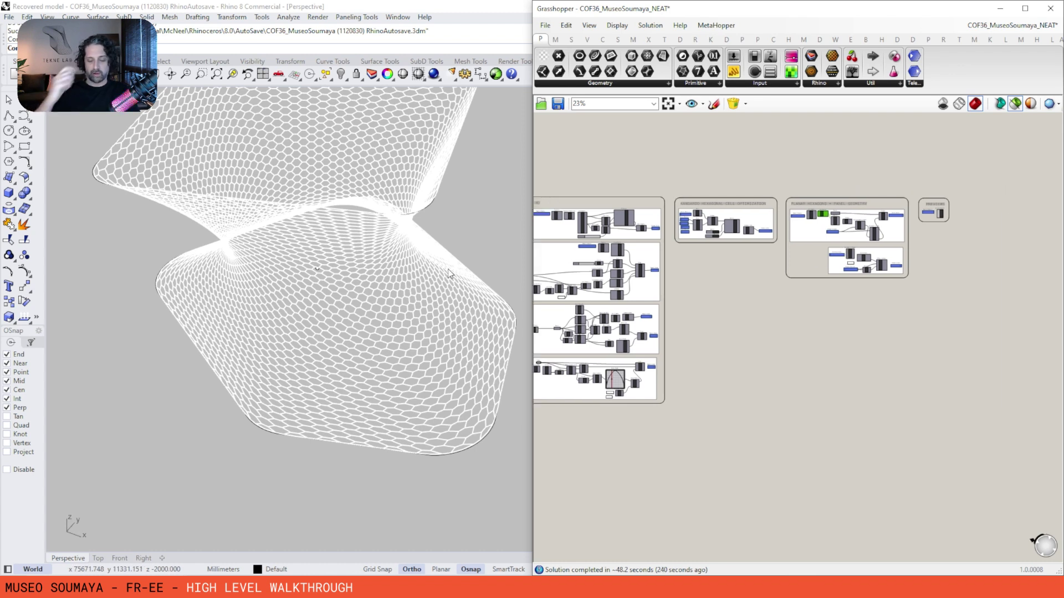
{"action": "right_click_drag", "start_coordinate": [421, 362], "coordinate": [409, 410]}
{"action": "scroll", "coordinate": [408, 410], "scroll_direction": "up", "scroll_amount": 4}
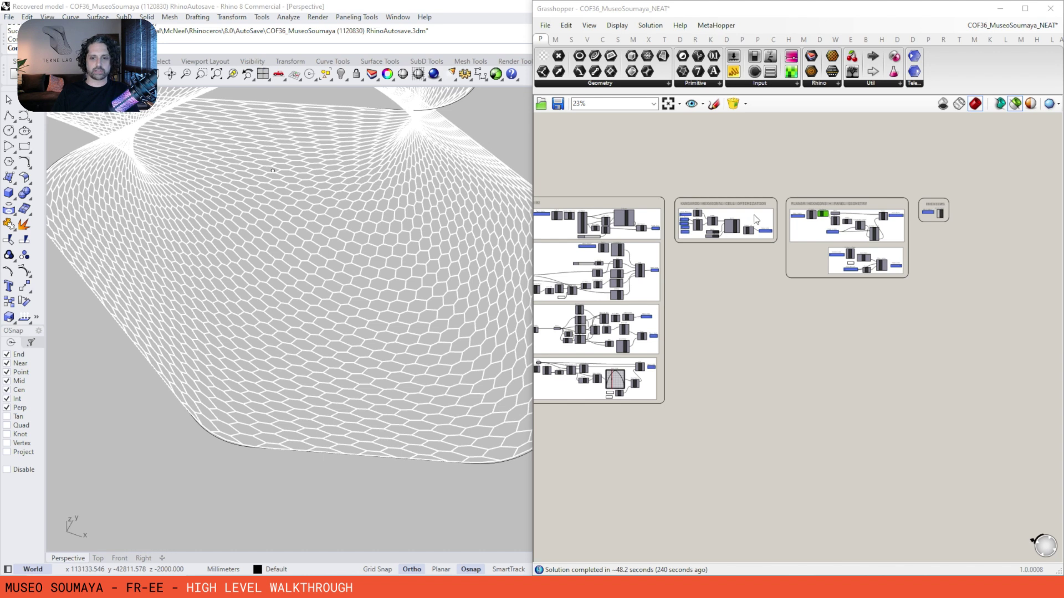
{"action": "scroll", "coordinate": [757, 219], "scroll_direction": "up", "scroll_amount": 5}
{"action": "left_click", "coordinate": [730, 310]}
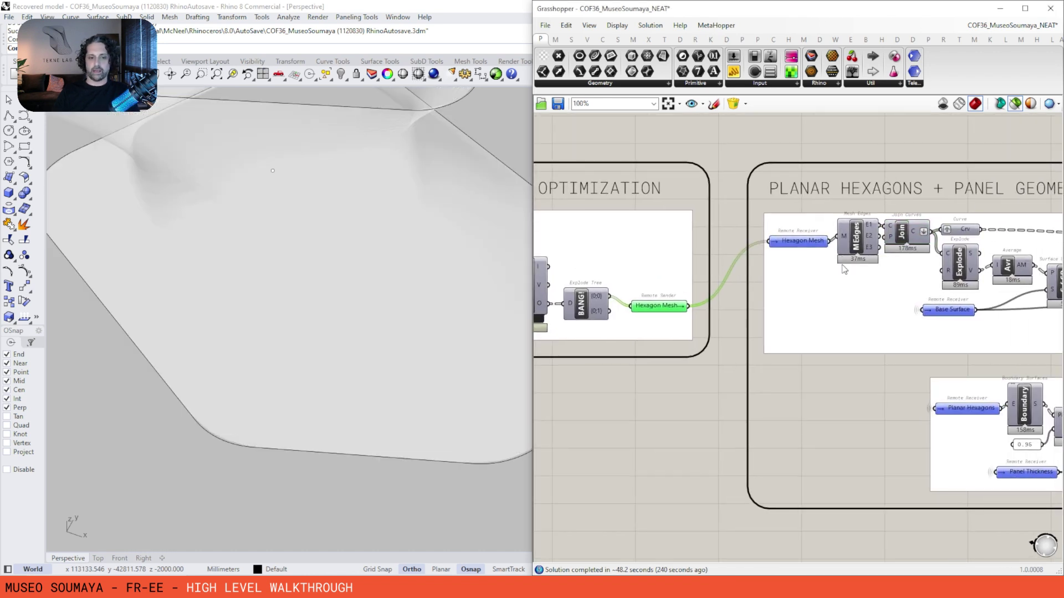
Preview the Planar Hexagons and Solid Panels senders of the Planar Hexagons + Panel Geometry section
{"action": "scroll", "coordinate": [843, 268], "scroll_direction": "down", "scroll_amount": 3}
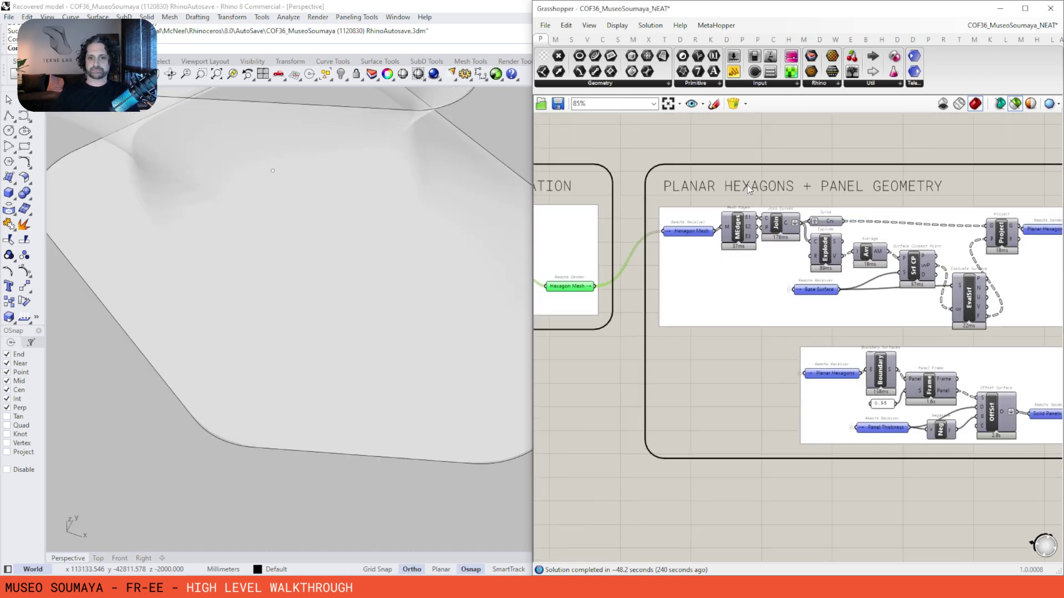
{"action": "scroll", "coordinate": [942, 216], "scroll_direction": "up", "scroll_amount": 1}
{"action": "left_click", "coordinate": [937, 213]}
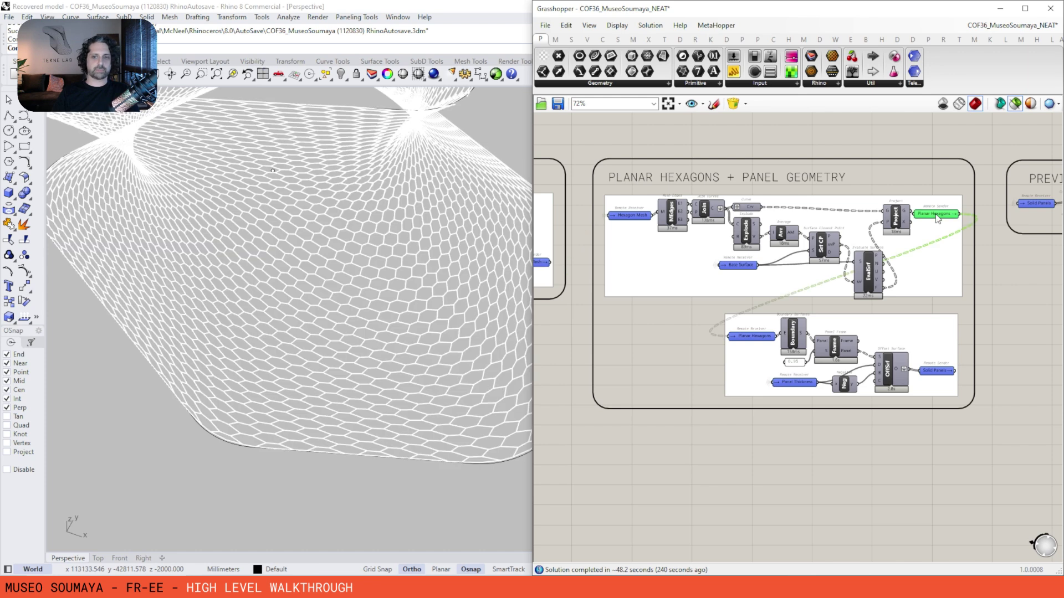
{"action": "left_click", "coordinate": [935, 370]}
Highlight the Previews section, inspect the model in the viewport and clear the selection
{"action": "right_click_drag", "start_coordinate": [921, 320], "coordinate": [663, 341]}
{"action": "left_click_drag", "start_coordinate": [862, 178], "coordinate": [787, 277]}
{"action": "right_click_drag", "start_coordinate": [411, 260], "coordinate": [360, 298]}
{"action": "left_click", "coordinate": [737, 338]}
{"action": "scroll", "coordinate": [737, 338], "scroll_direction": "down", "scroll_amount": 5}
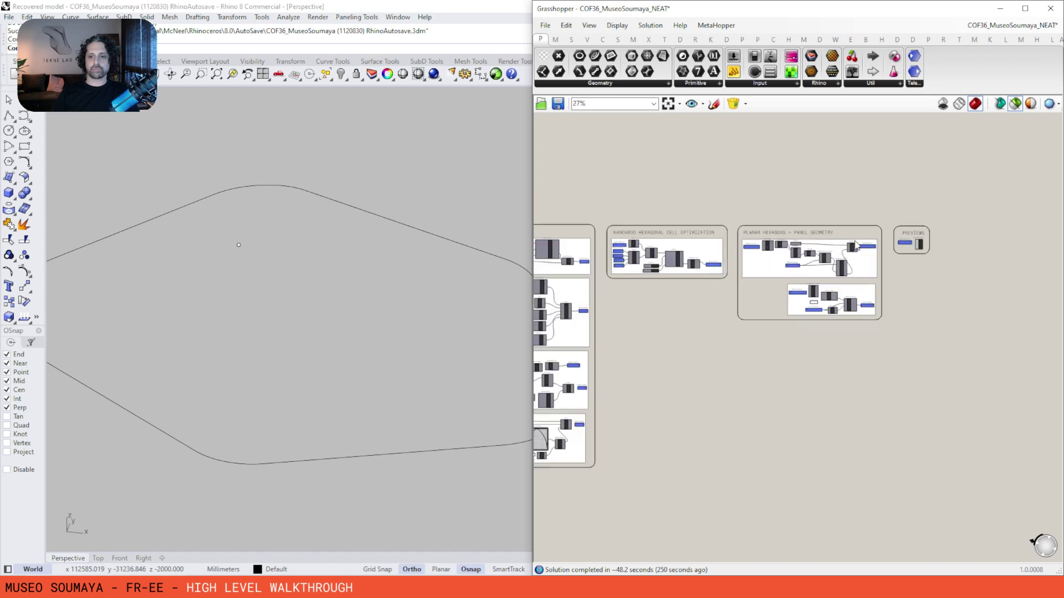
Maximize the Grasshopper window and frame the entire definition from Global Parameters to Previews
{"action": "left_click", "coordinate": [1024, 9]}
{"action": "right_click_drag", "start_coordinate": [277, 349], "coordinate": [919, 314]}
{"action": "scroll", "coordinate": [457, 232], "scroll_direction": "down", "scroll_amount": 1}
{"action": "right_click_drag", "start_coordinate": [457, 232], "coordinate": [584, 246]}
{"action": "scroll", "coordinate": [569, 205], "scroll_direction": "down", "scroll_amount": 1}
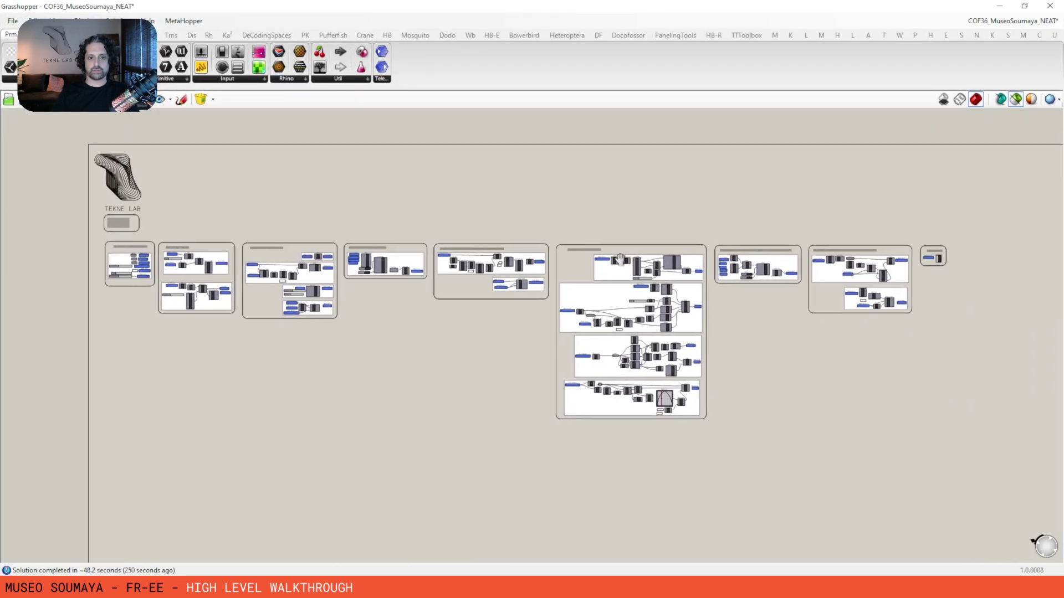